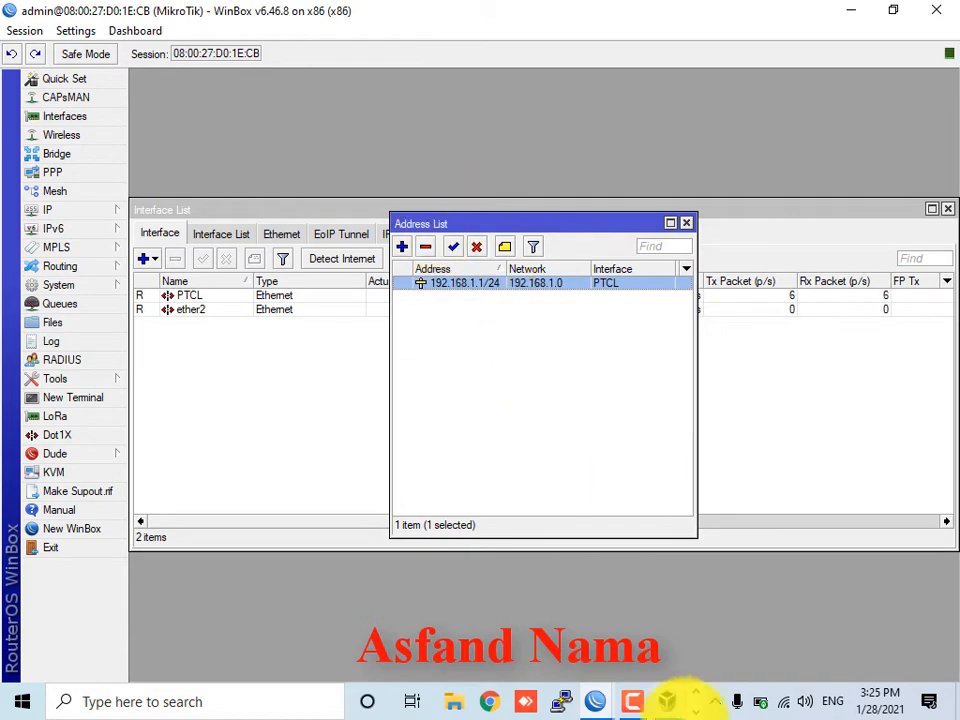
- Switch to VirtualBox, bring up the running Mikrotik virtual machine's console and dismiss its keyboard-capture and mouse-integration notices
left_click(666, 701)
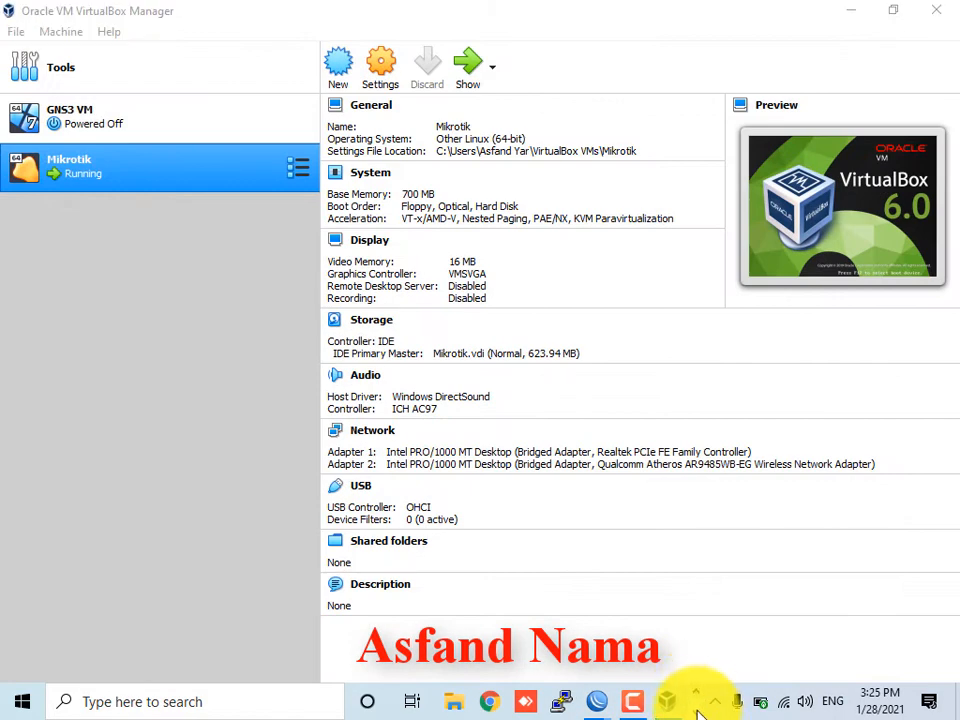
left_click(696, 711)
left_click(471, 708)
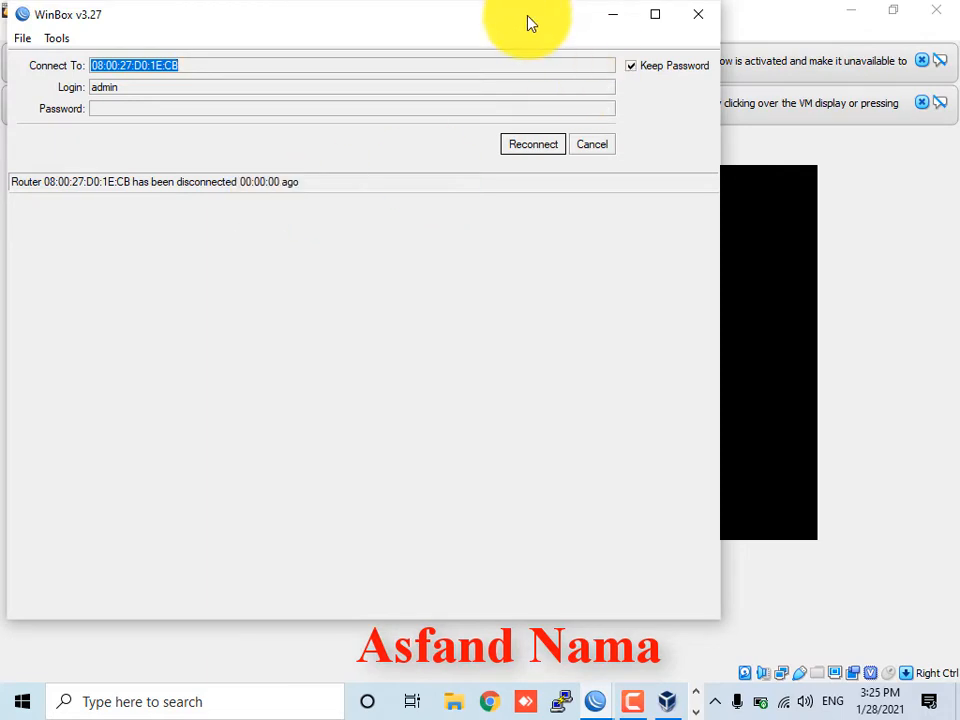
left_click_drag(530, 22, 716, 273)
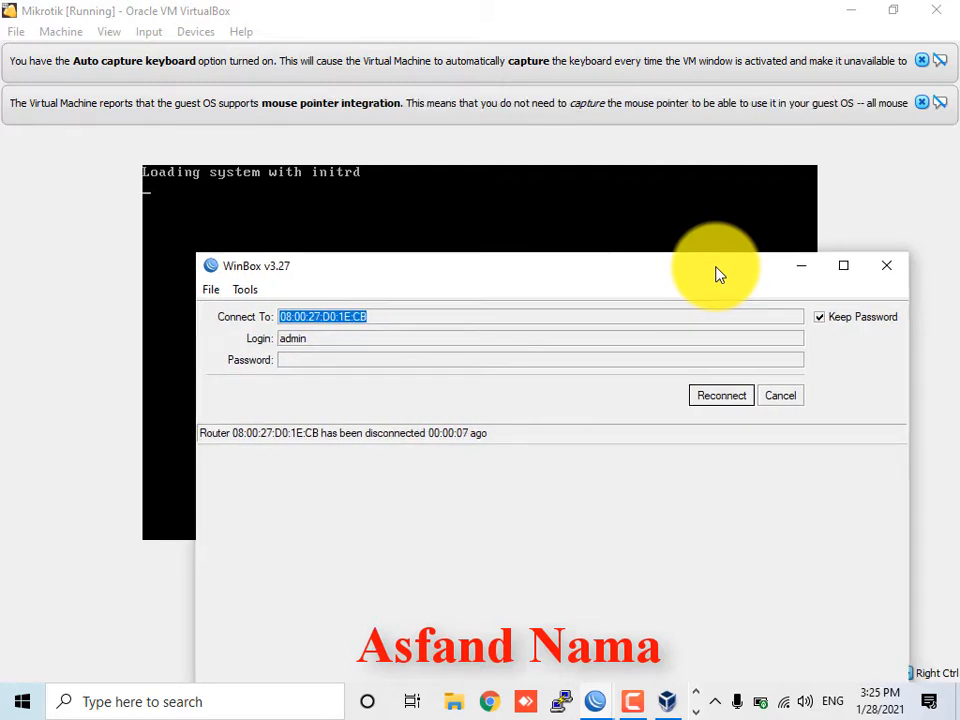
left_click(921, 102)
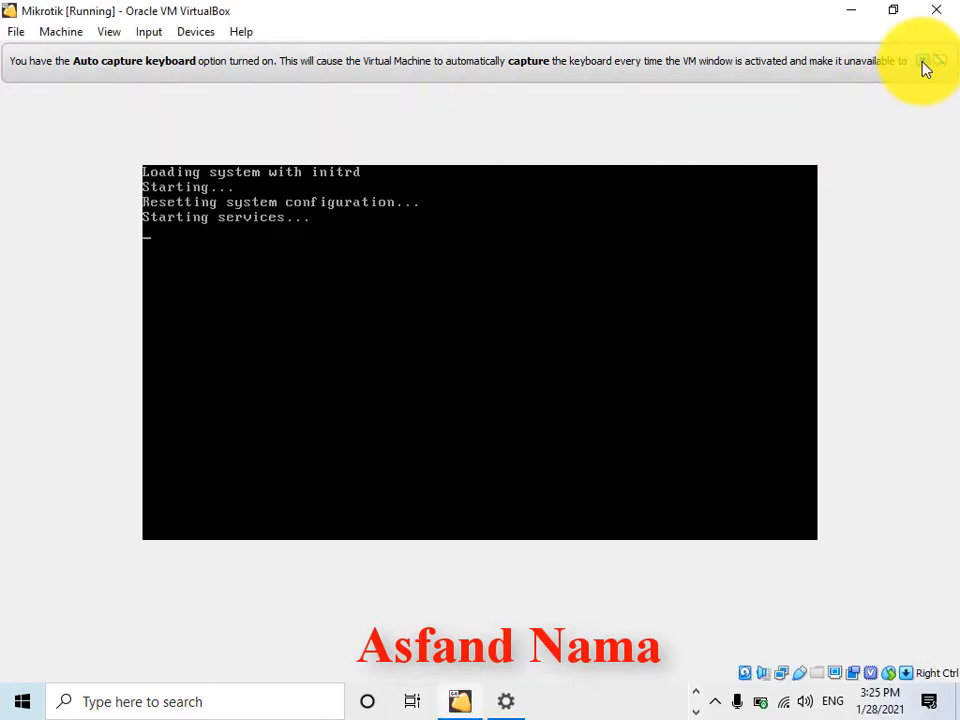
left_click(922, 62)
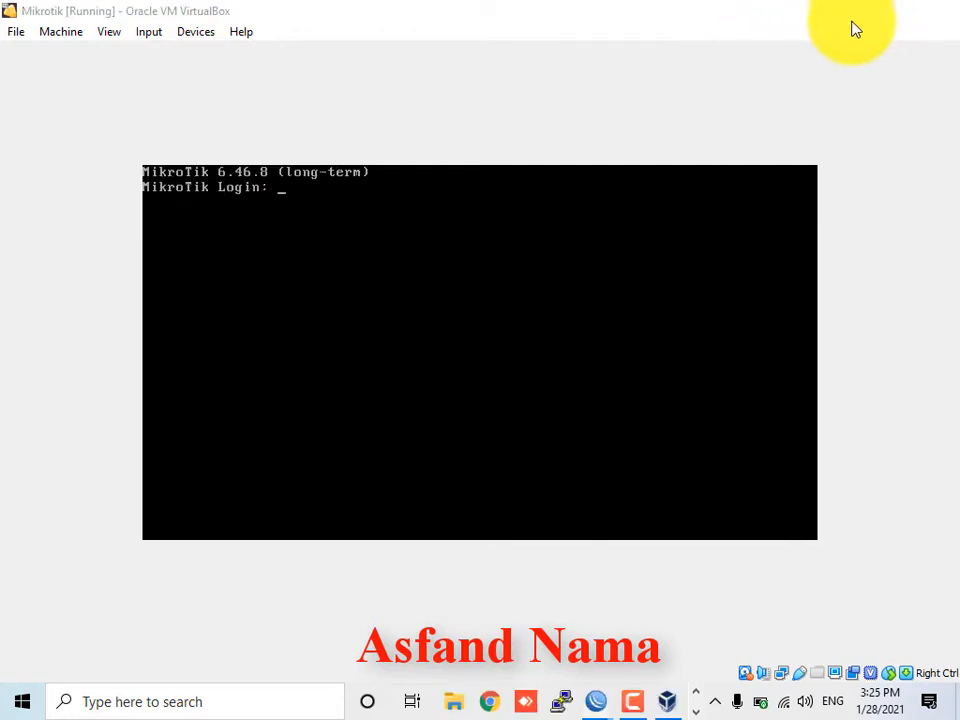
left_click(852, 15)
- Enable Legacy Mode in the WinBox login window and connect to the MikroTik router as admin
left_click(712, 395)
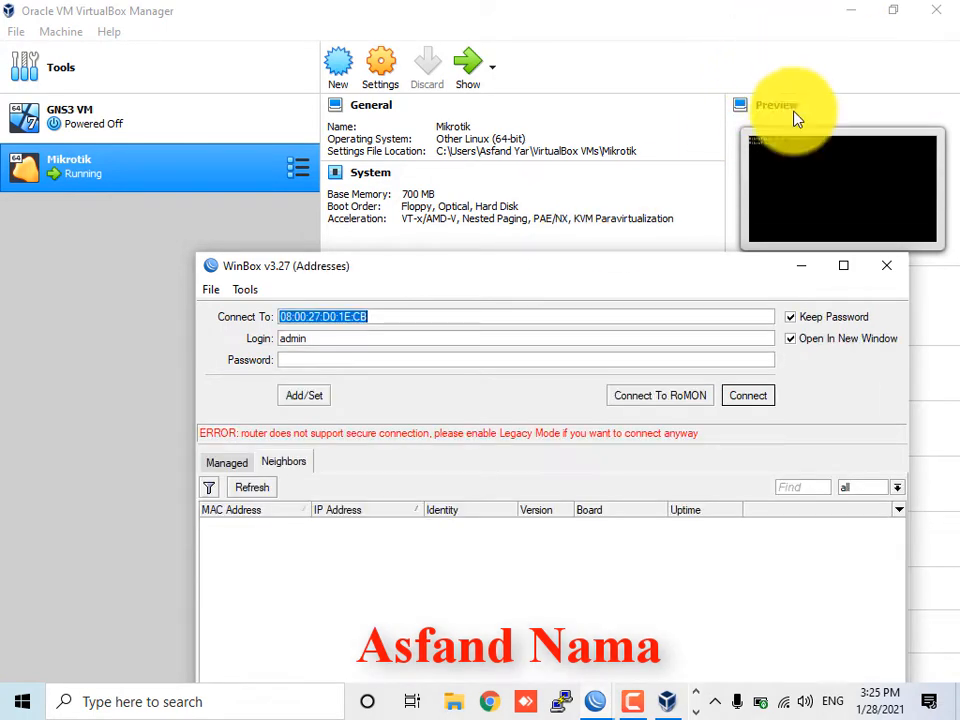
left_click(752, 398)
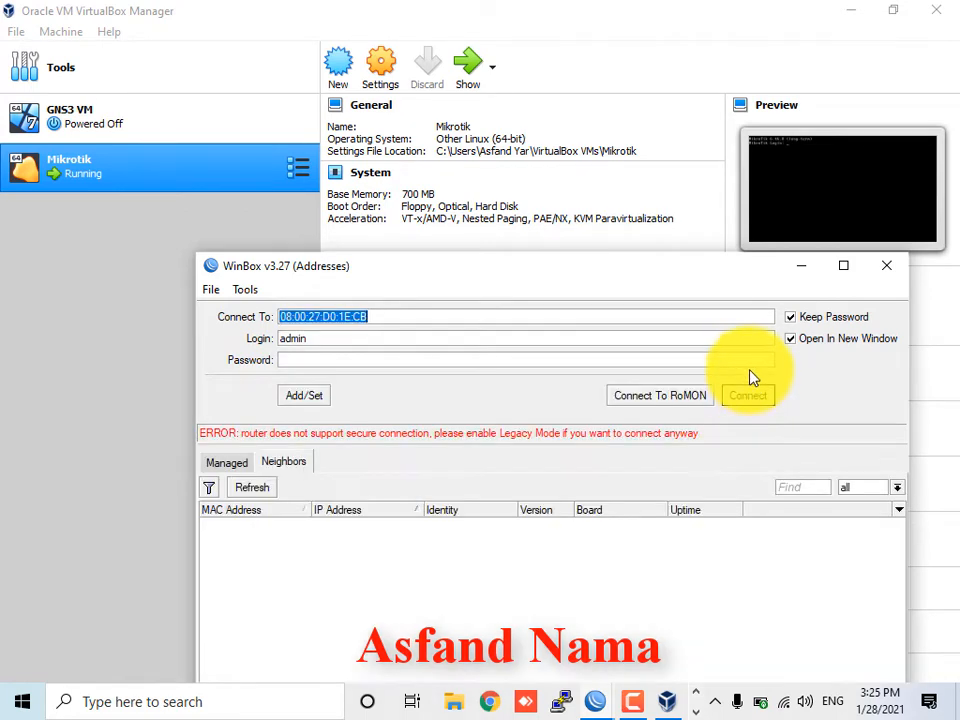
left_click_drag(270, 268, 218, 48)
left_click(204, 70)
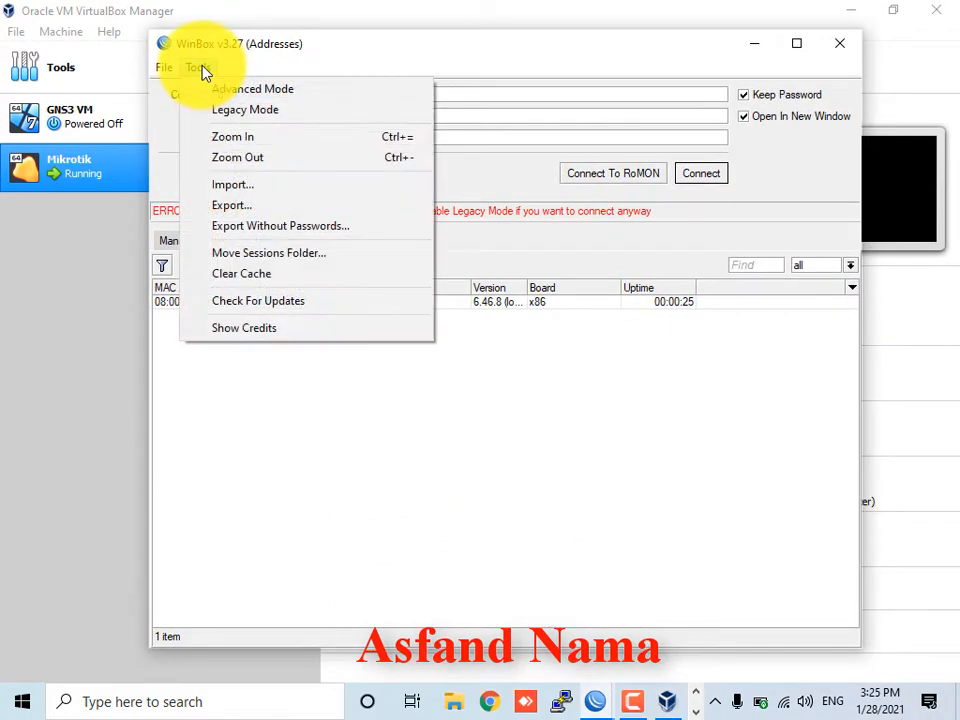
left_click(221, 111)
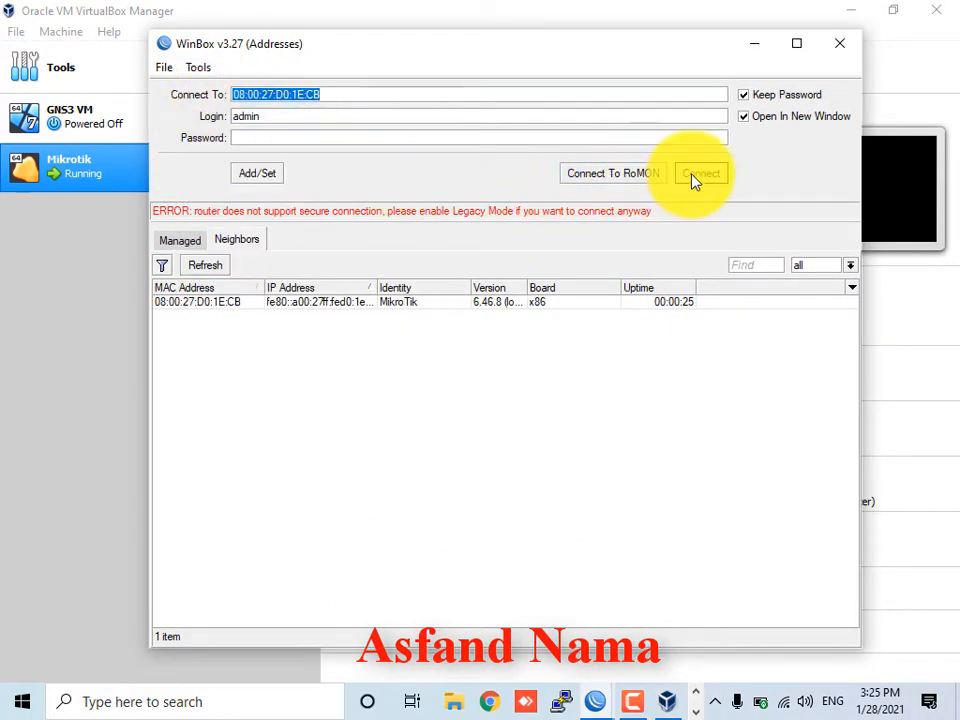
left_click(695, 178)
- Check the Legacy Mode setting and reconnect to the router at 08:00:27:D0:1E:CB
left_click(204, 71)
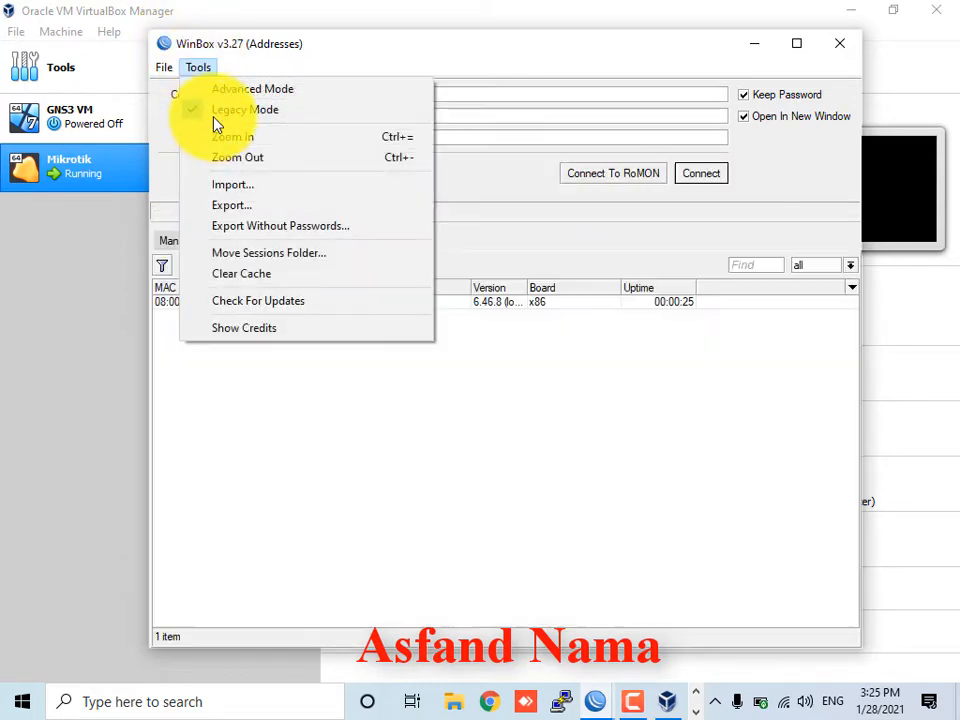
left_click(578, 317)
left_click(707, 178)
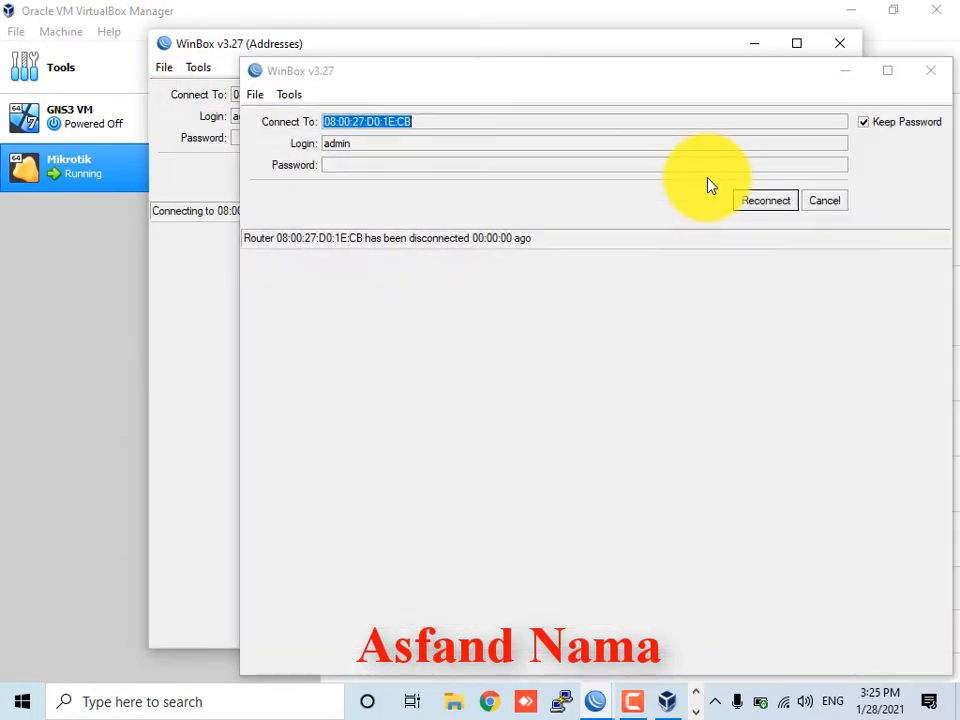
left_click(757, 205)
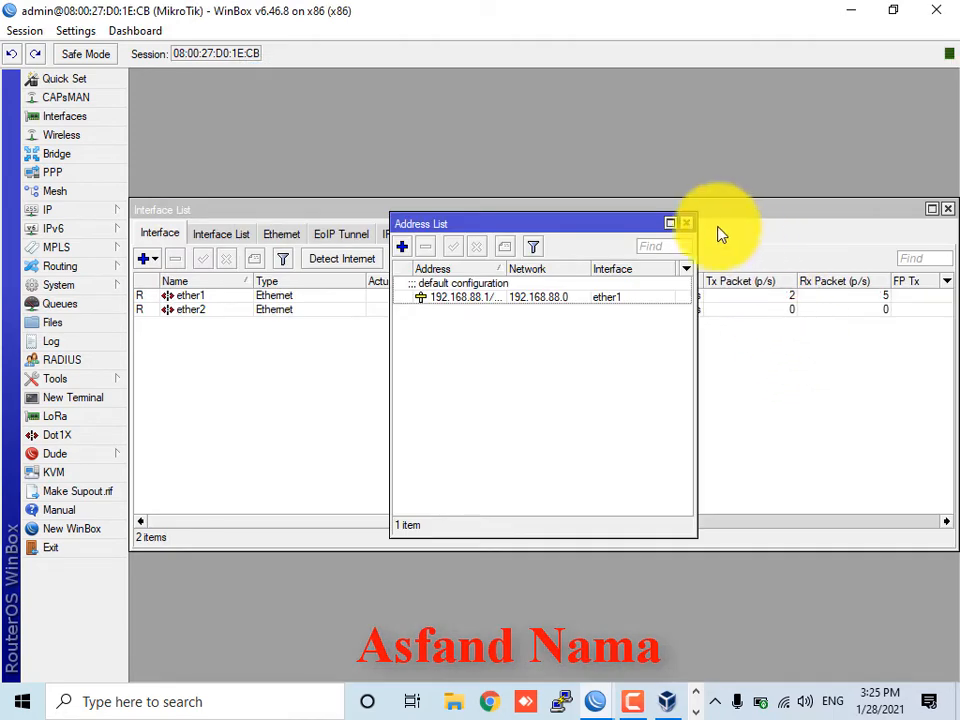
- Close the leftover Address List and Interface List windows and open the router's IP address list afresh
left_click(688, 224)
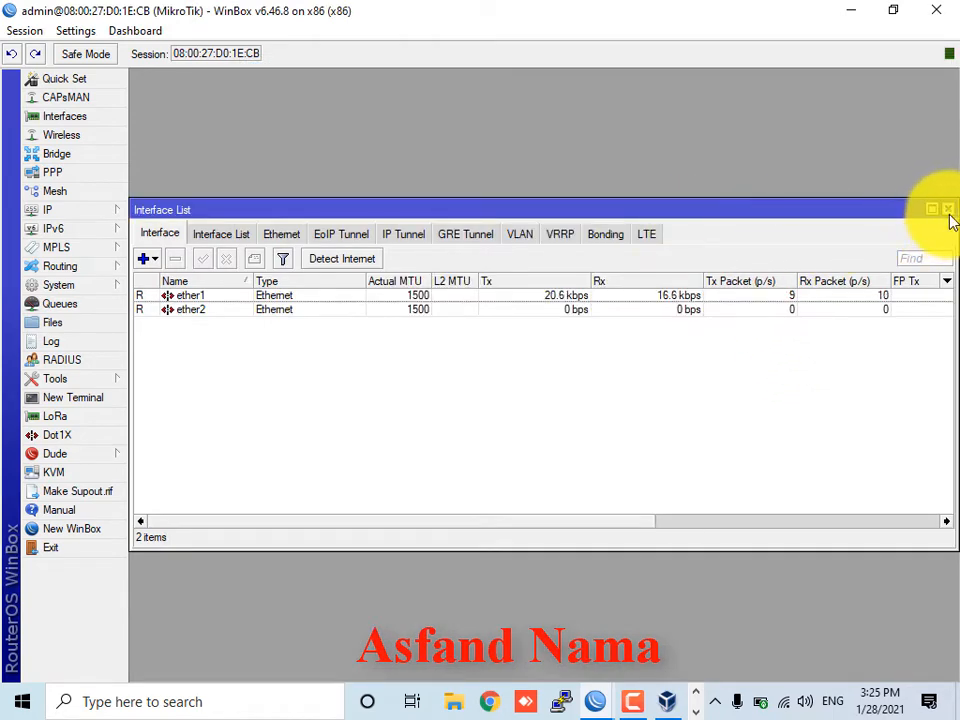
left_click(947, 209)
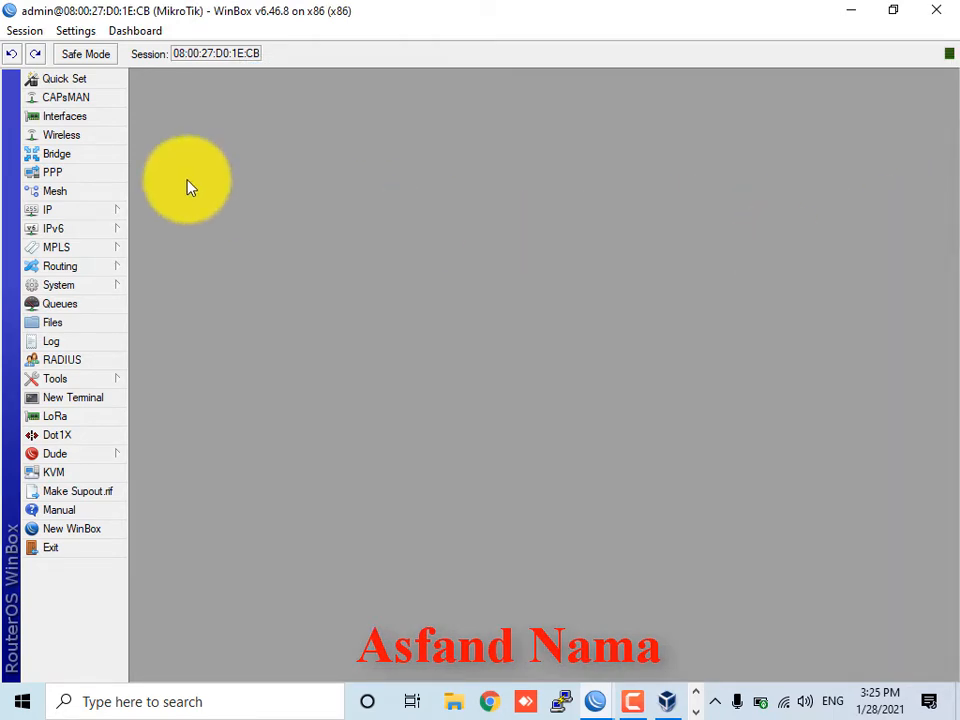
left_click(62, 214)
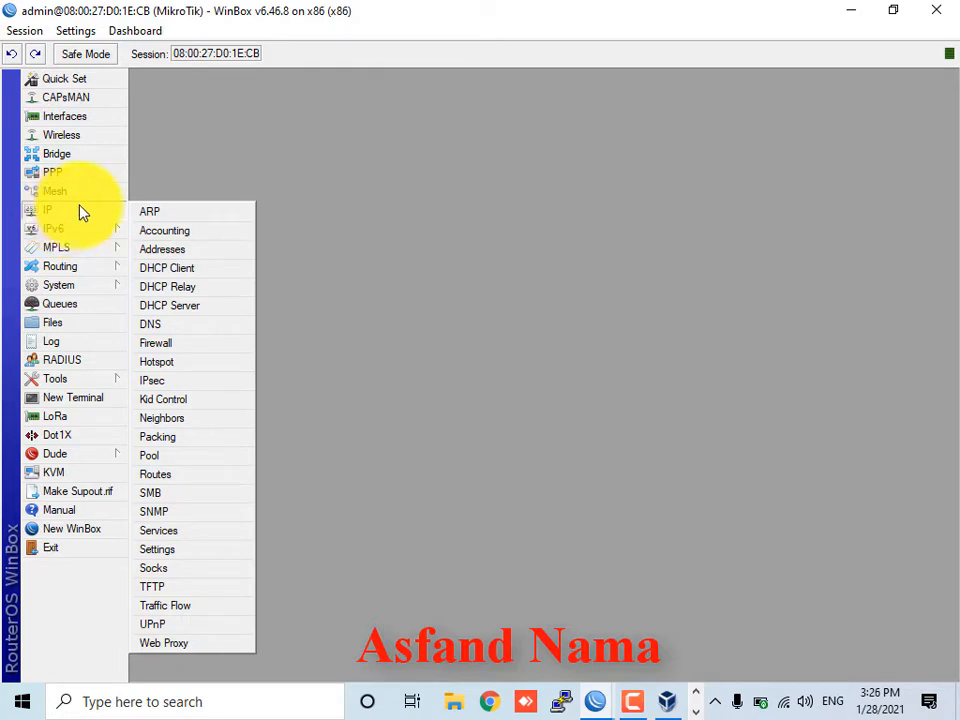
left_click(182, 252)
- Add the IP address 10.11.19.142/21 on interface ether1
left_click(402, 248)
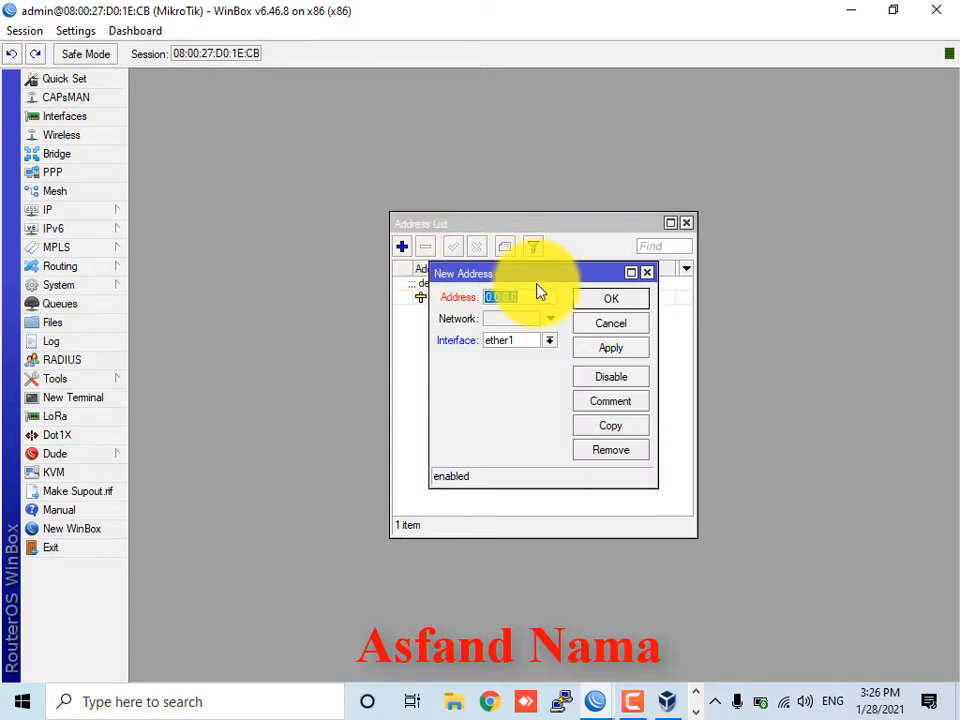
type("192")
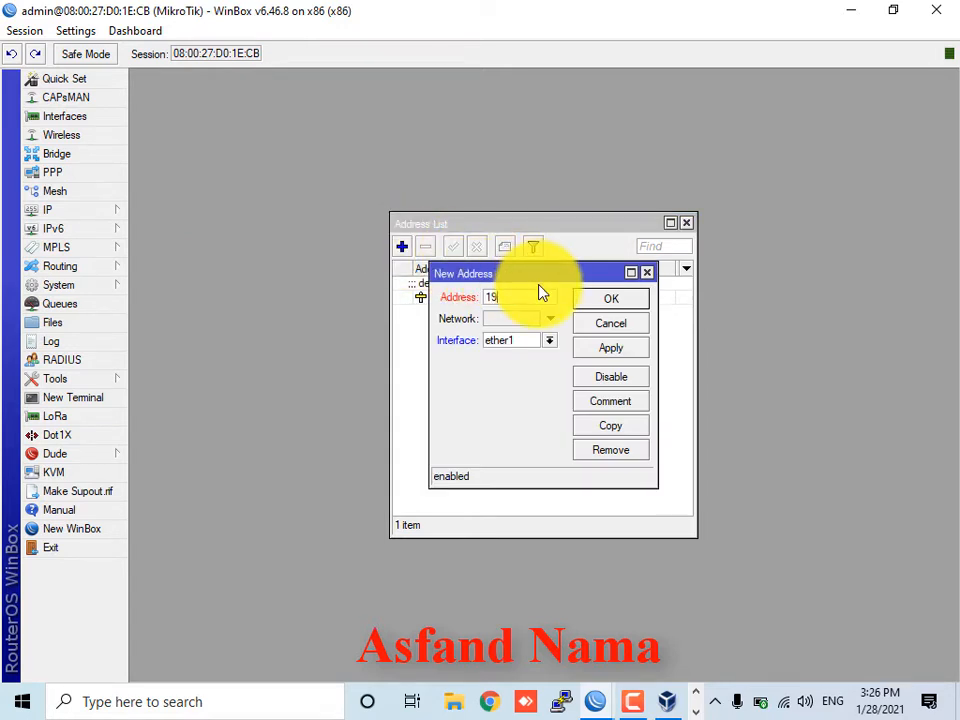
key("BackSpace")
key("BackSpace")
key("BackSpace")
type("10.")
type("11.19.1")
type("42/21")
key("Return")
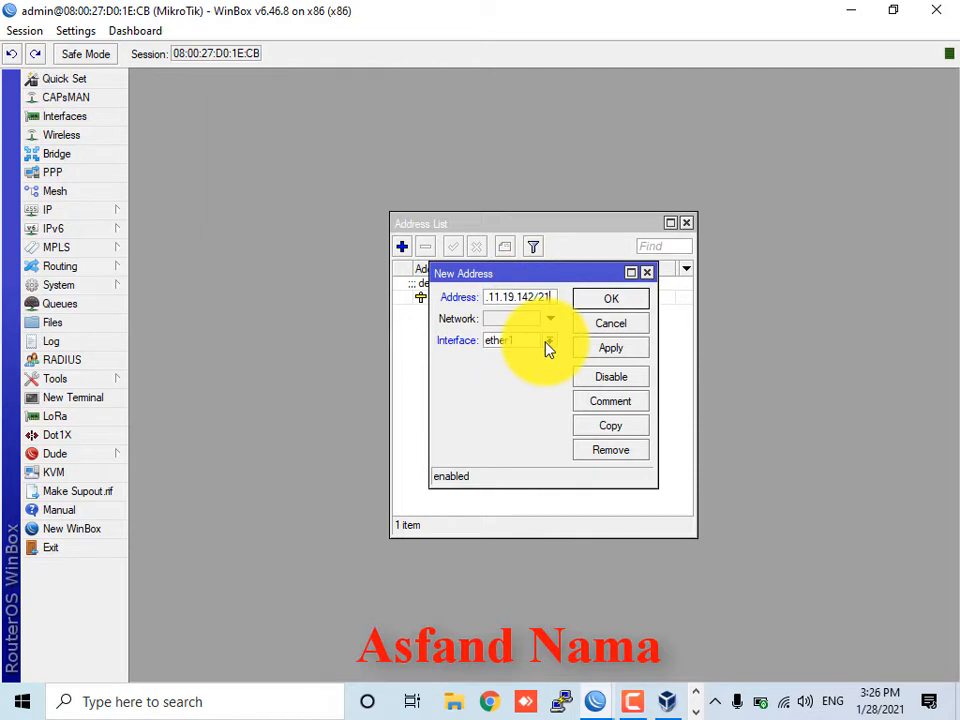
left_click(595, 345)
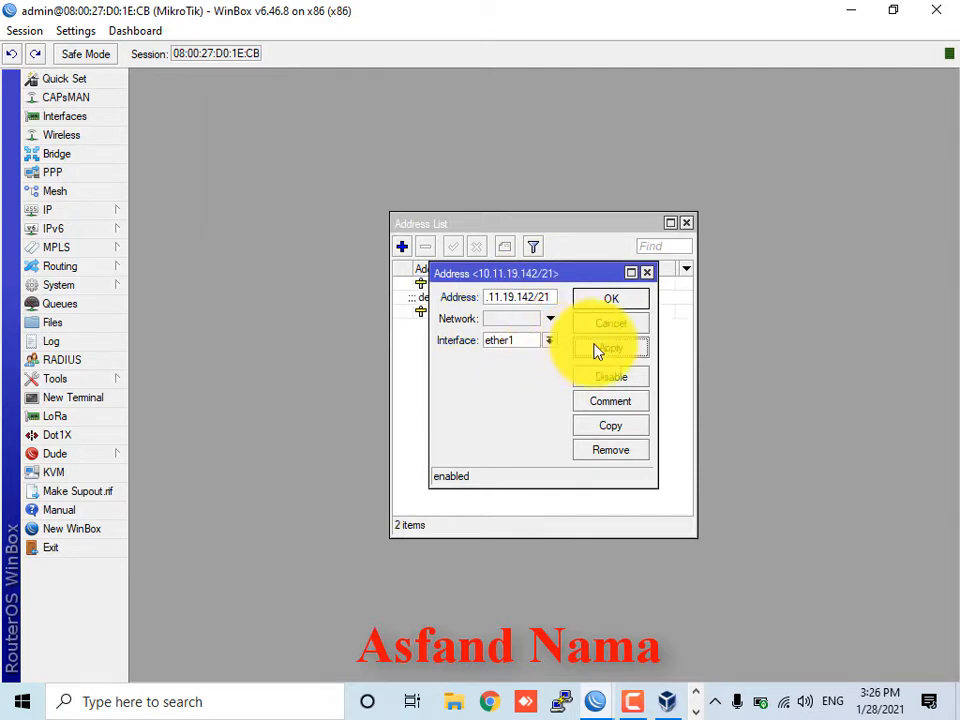
left_click(630, 306)
- Add the IP address 192.168.0.1/24 on interface ether2
left_click(401, 247)
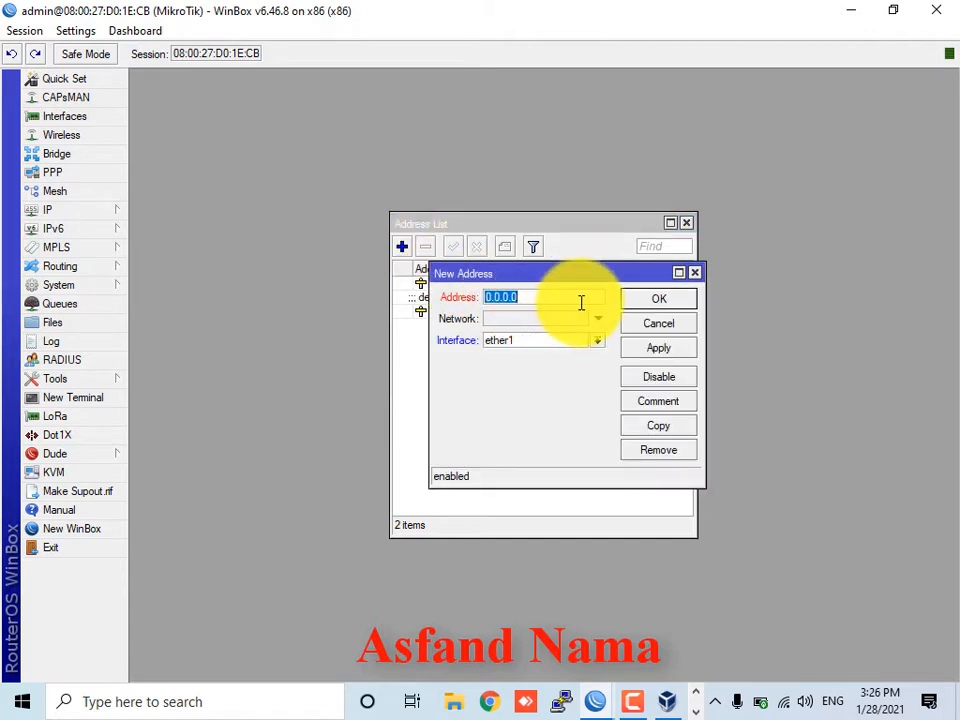
type("192.168.0.1/2")
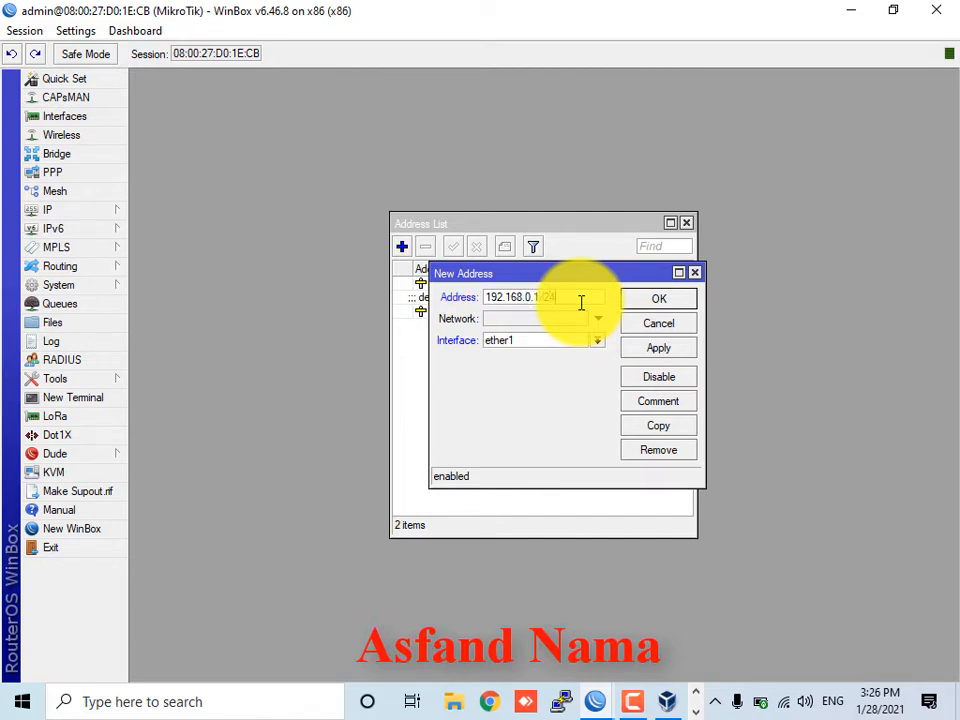
type("4")
left_click(560, 342)
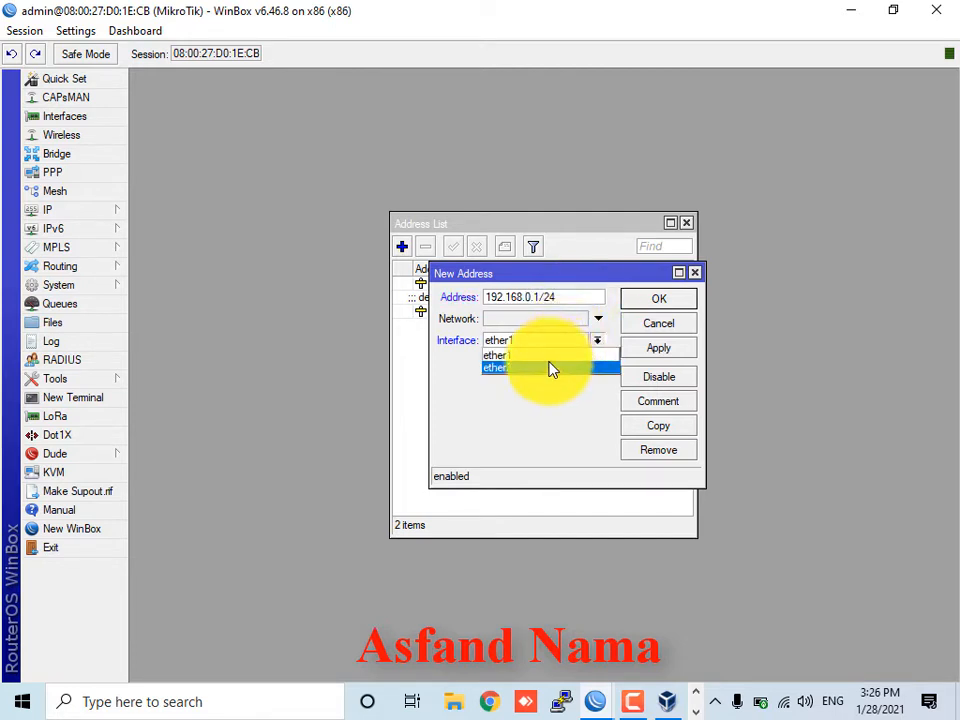
left_click(552, 368)
left_click(658, 347)
left_click(659, 298)
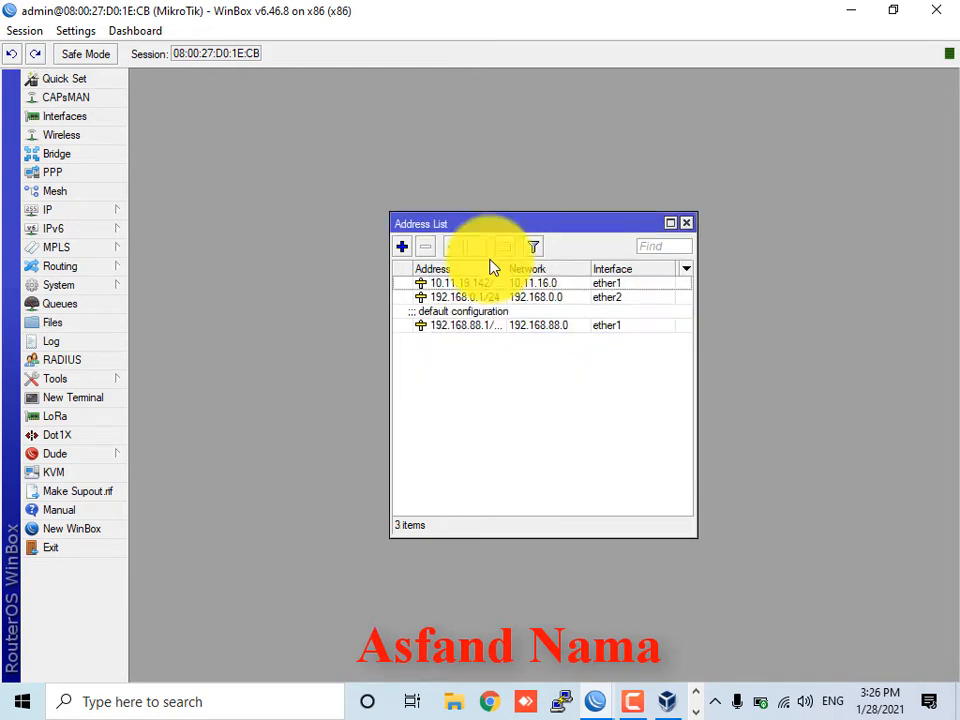
- Rename interface ether1 to WAN and give it the comment "Cont with Cable"
left_click(65, 118)
double_click(205, 296)
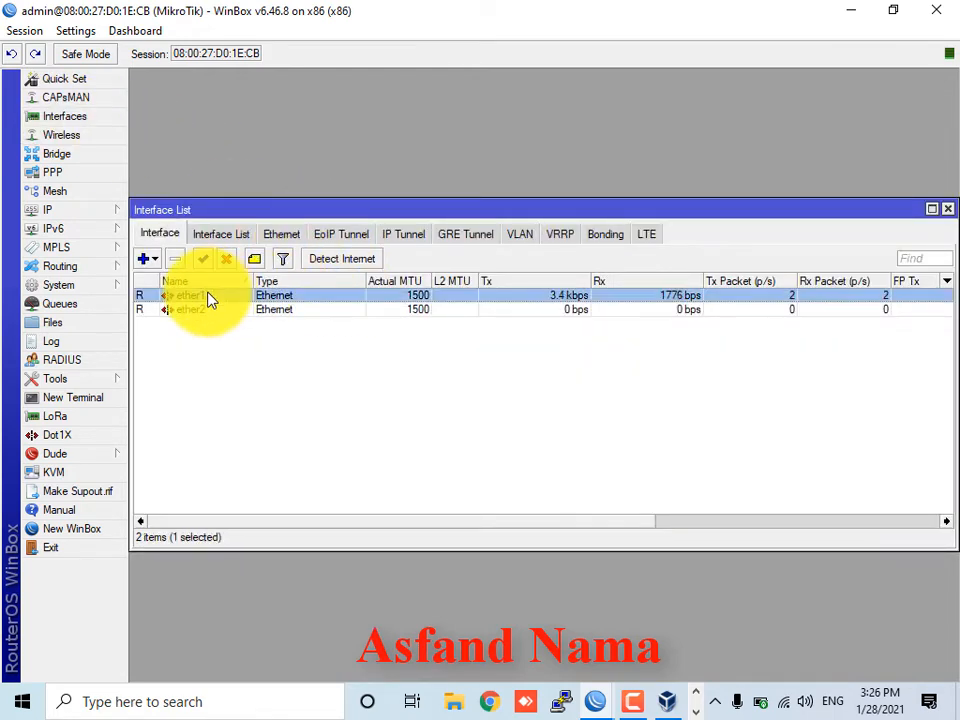
type("WA")
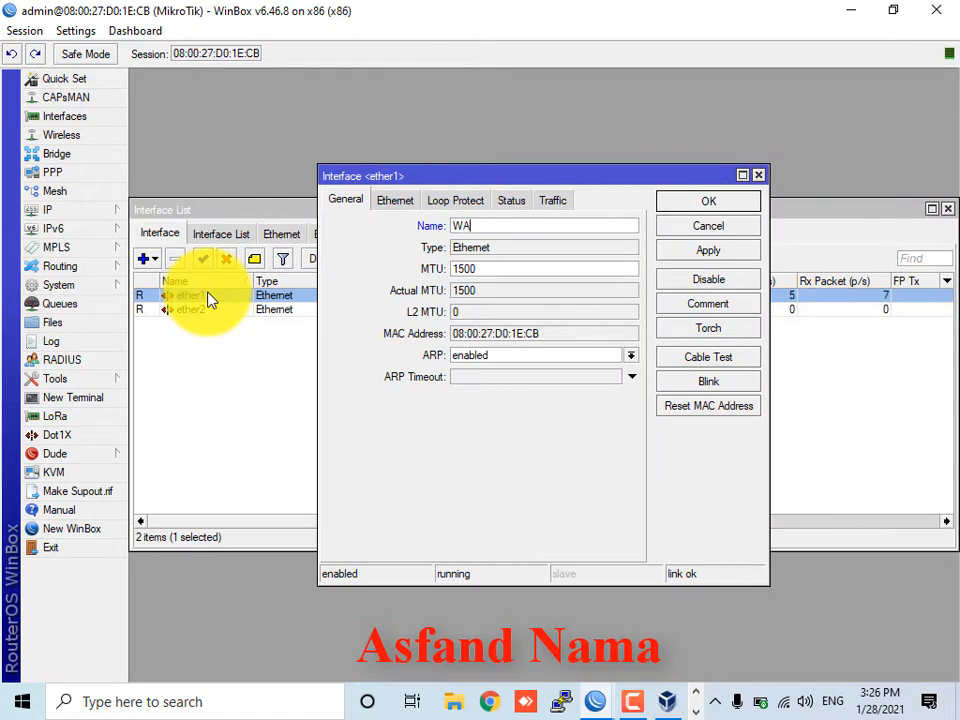
type("N")
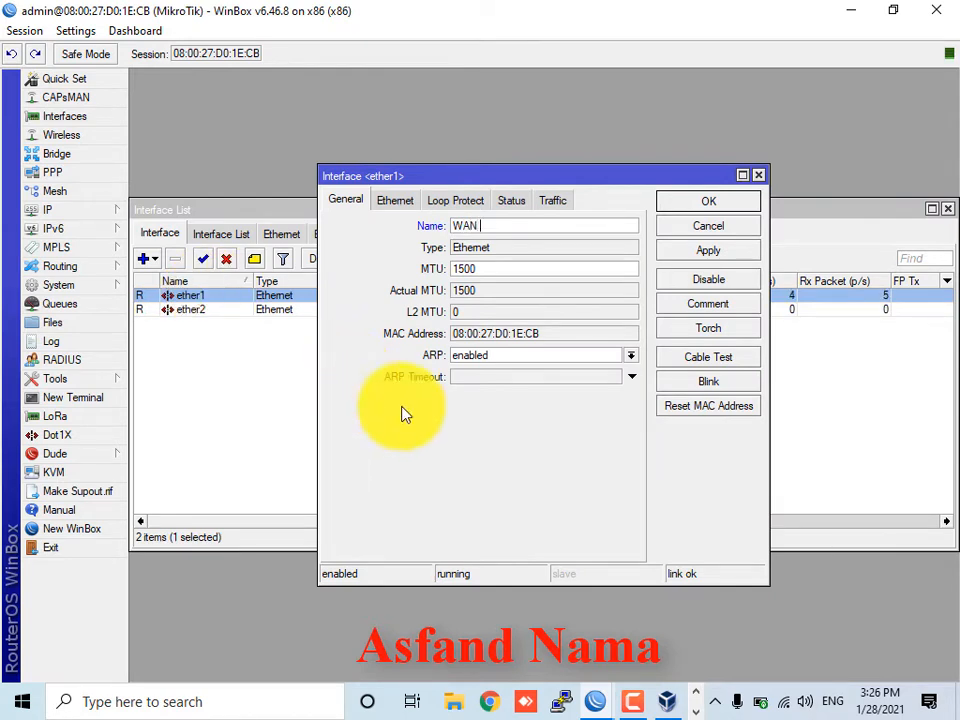
left_click(705, 305)
type("C")
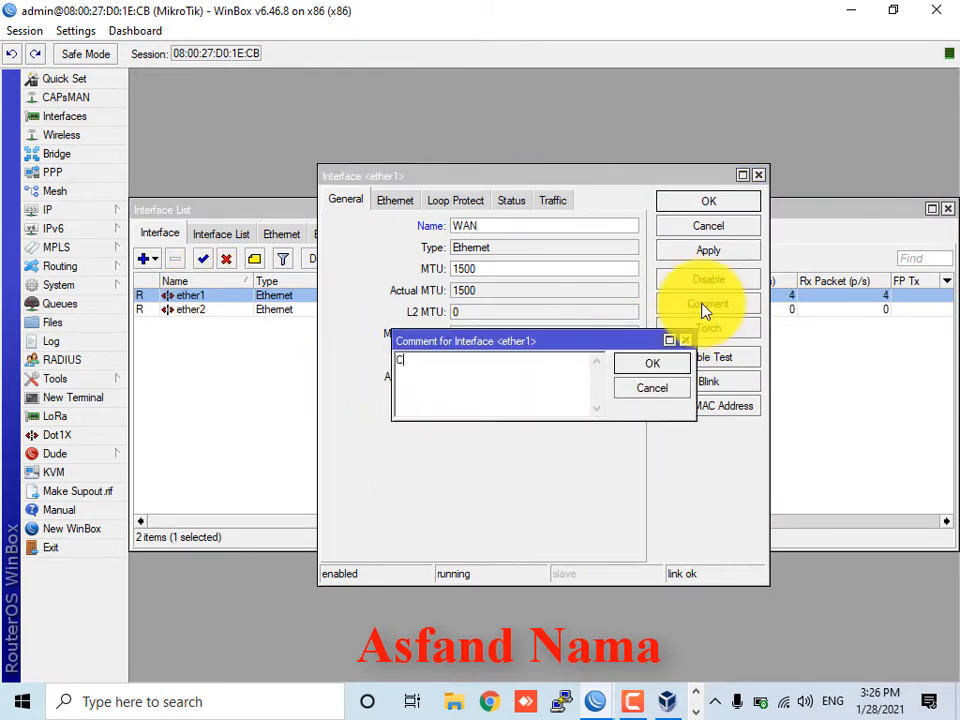
type("ont with Cable")
left_click(652, 363)
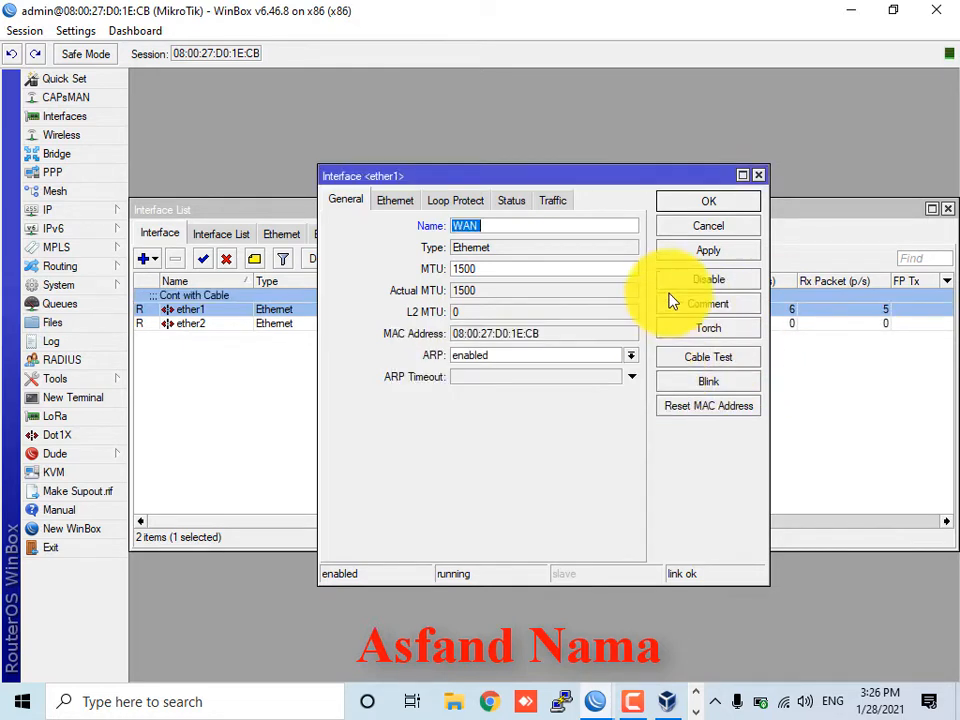
left_click(705, 201)
- Rename interface ether2 to LAN and give it the comment "Cont with wifi"
double_click(276, 324)
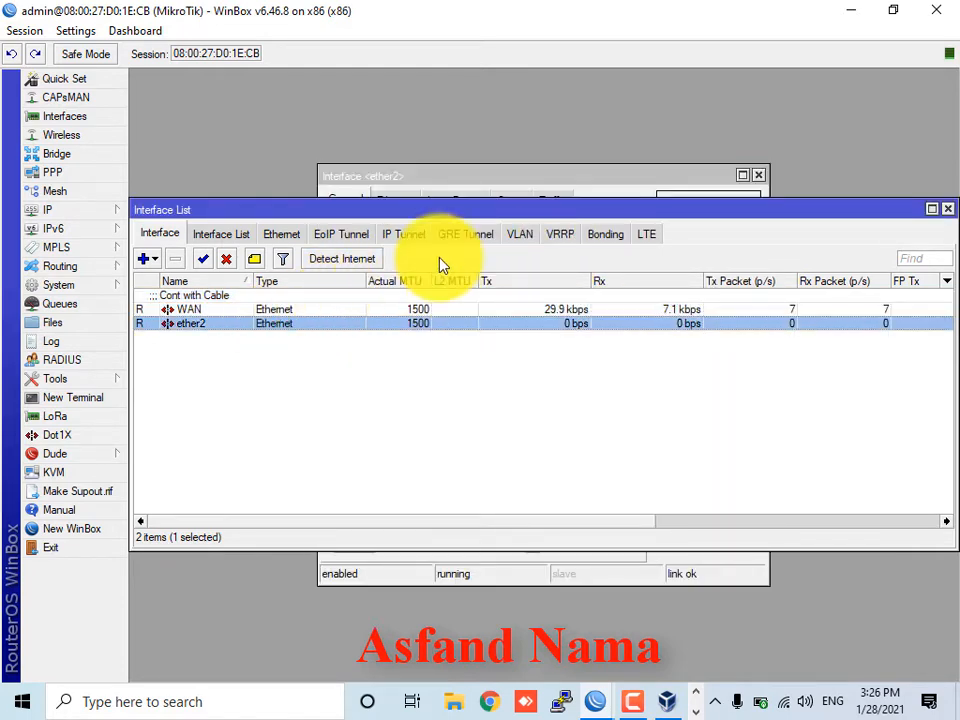
left_click(471, 182)
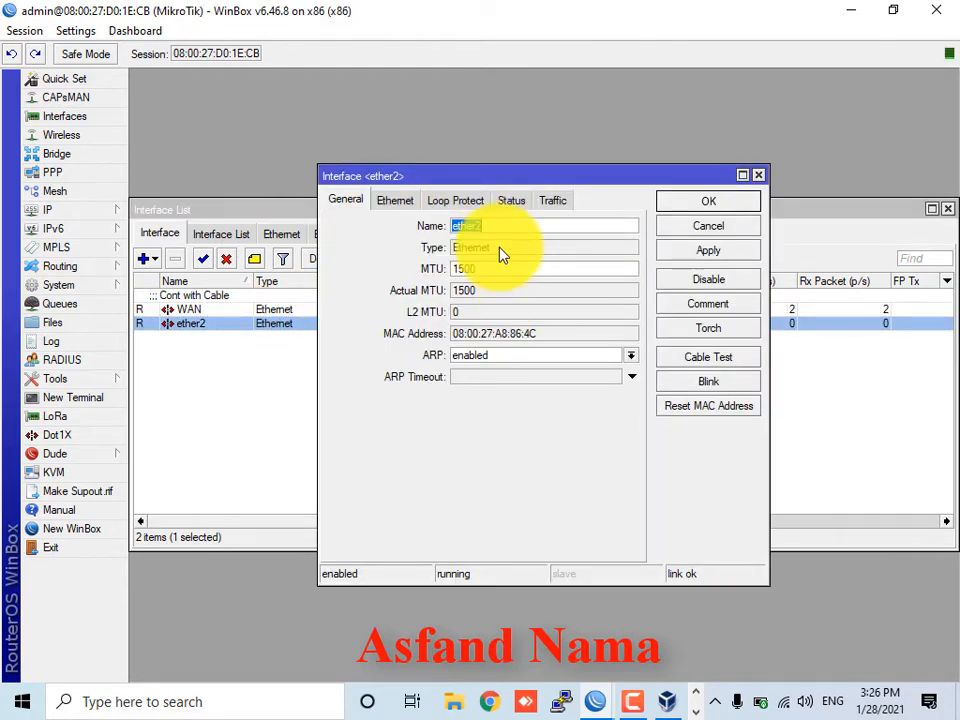
type("LAN")
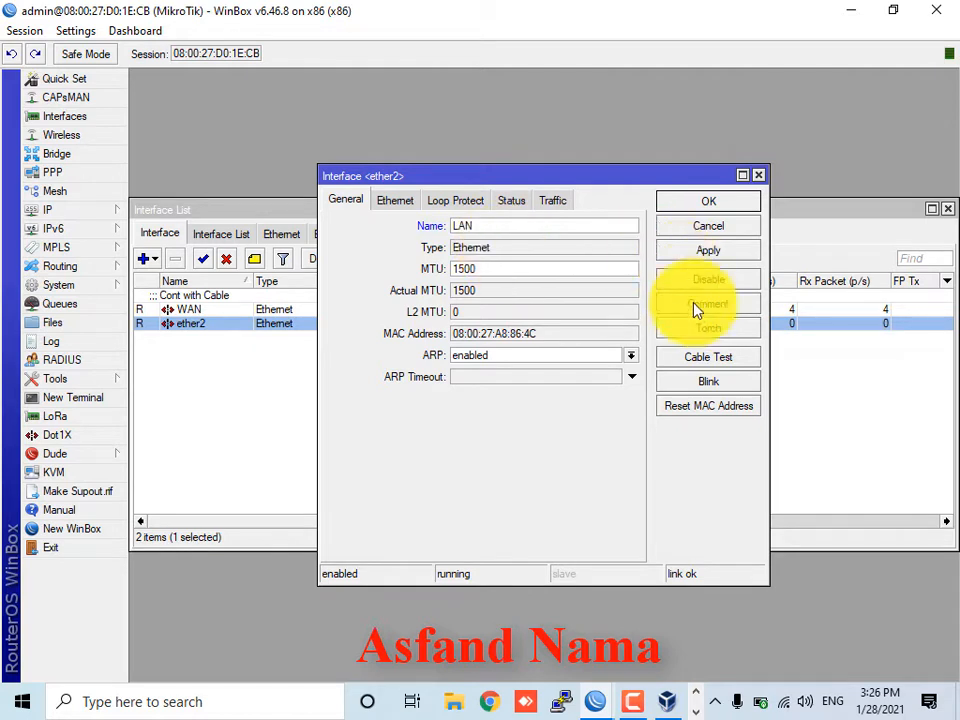
left_click(697, 308)
type("Con")
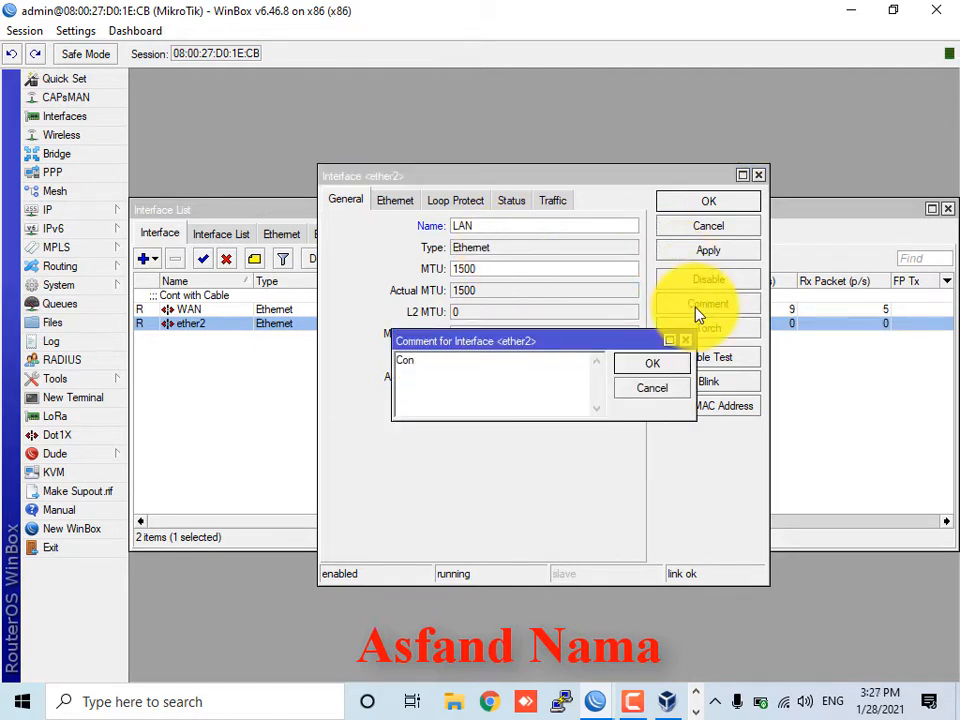
type("t with wifi")
left_click(660, 364)
left_click(727, 200)
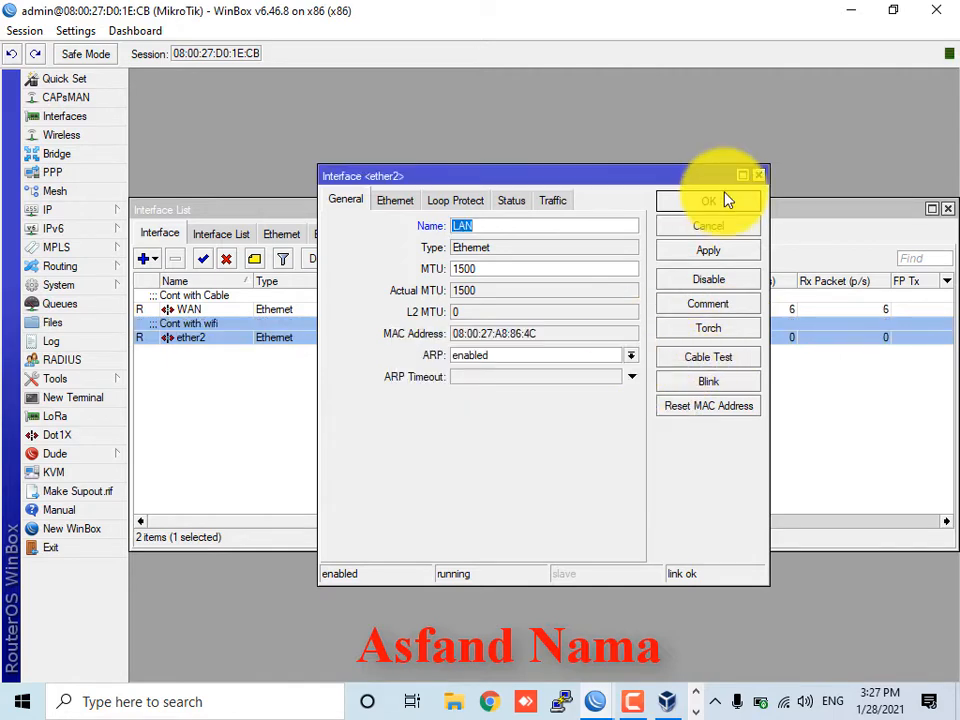
- Switch to VirtualBox and check which host adapters the Mikrotik machine's network Adapter 1 and Adapter 2 are bridged to
left_click(667, 701)
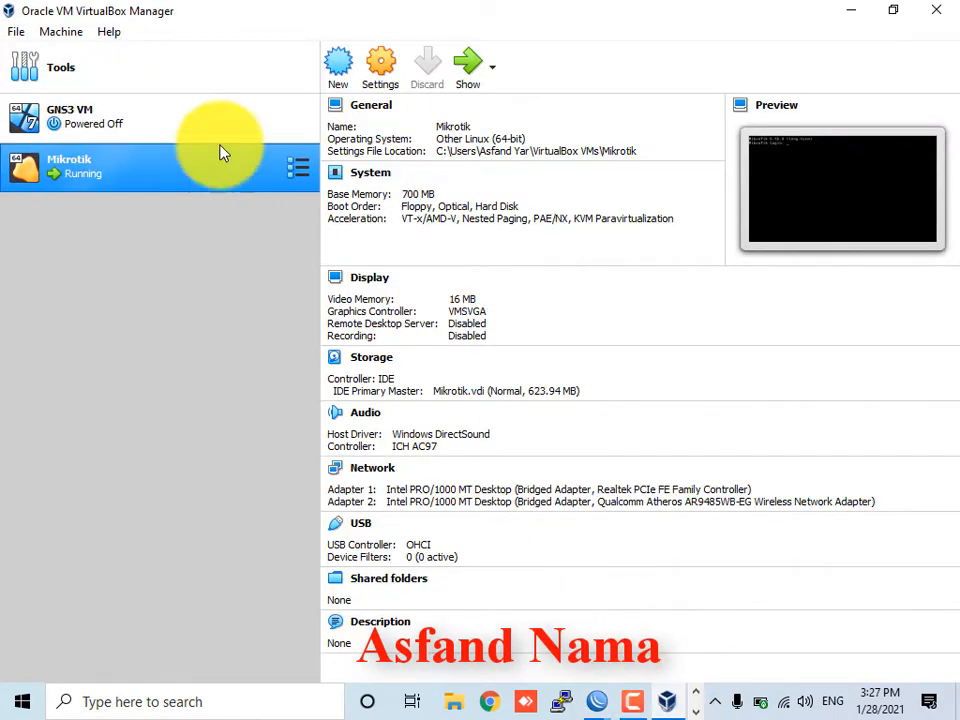
left_click(381, 62)
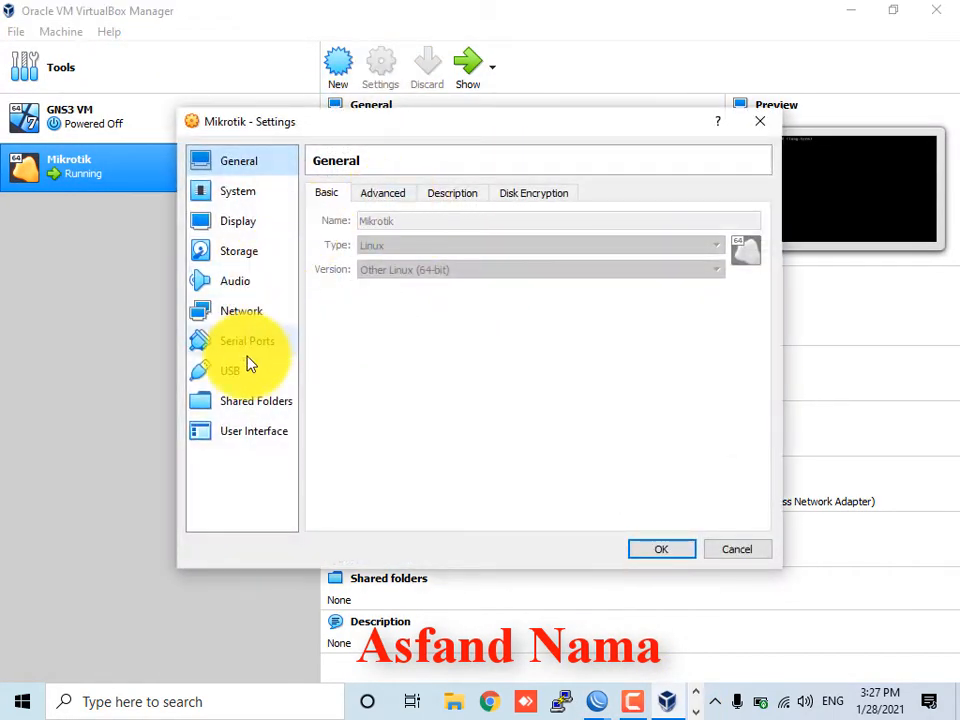
left_click(241, 311)
left_click(444, 268)
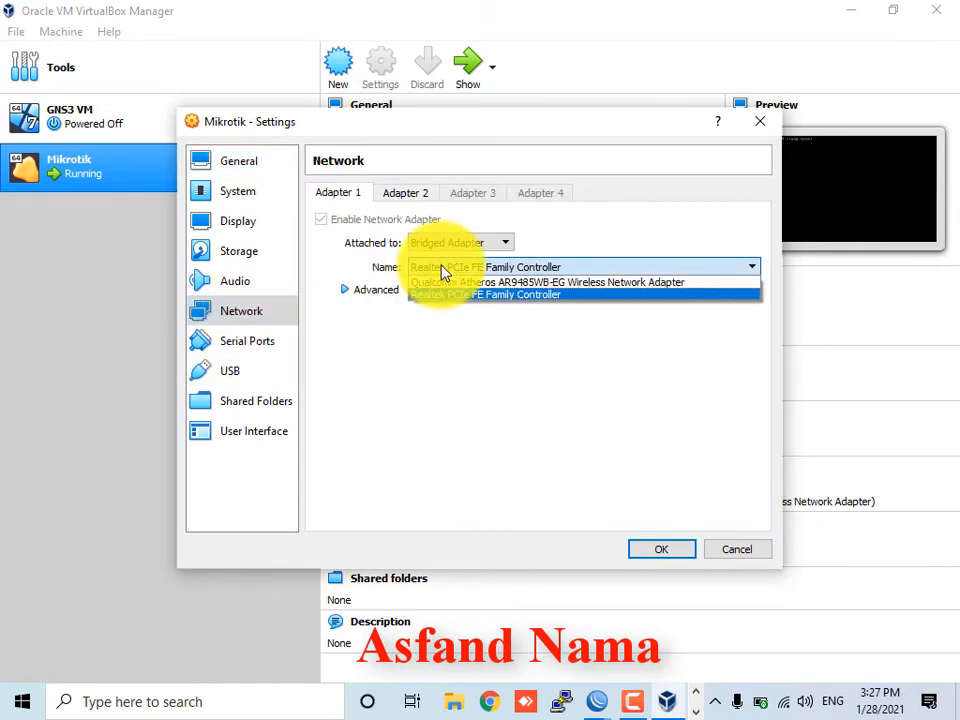
left_click(444, 270)
left_click(400, 194)
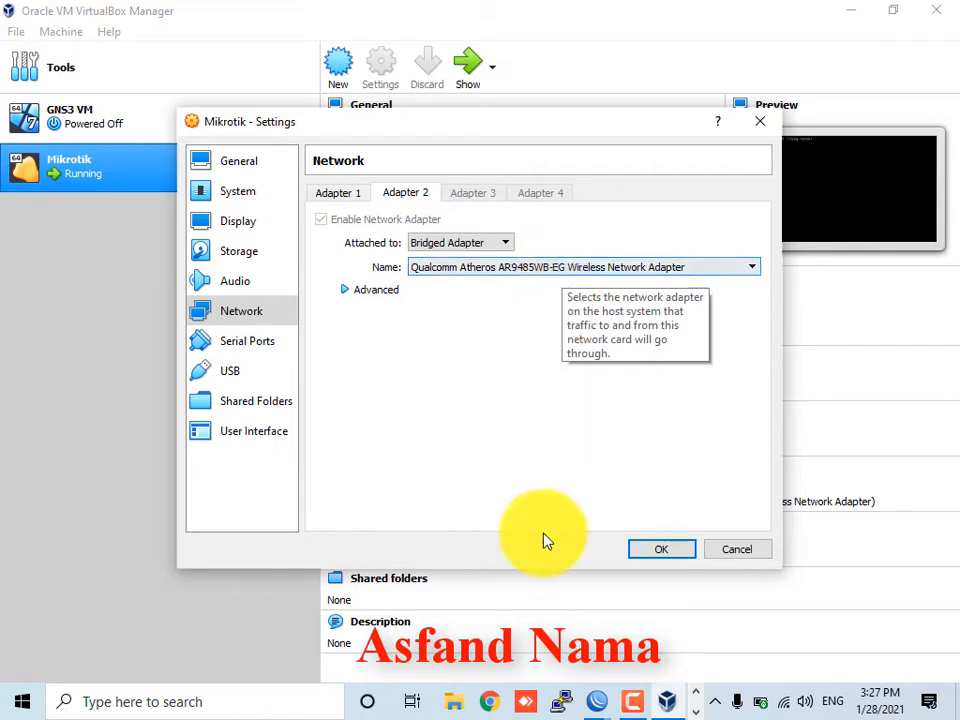
left_click(645, 551)
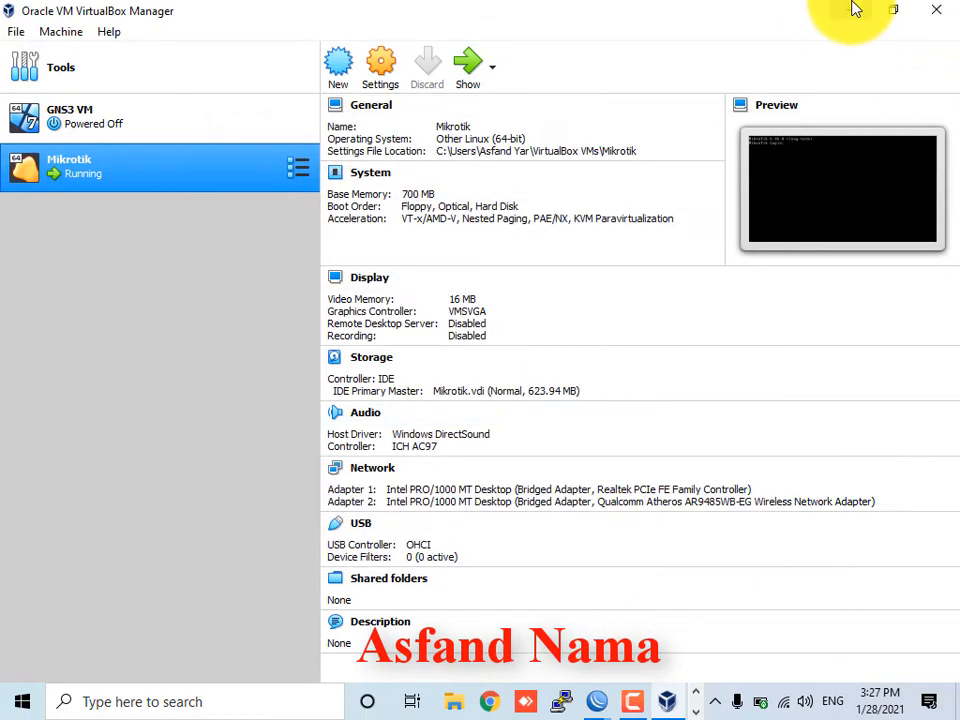
left_click(853, 9)
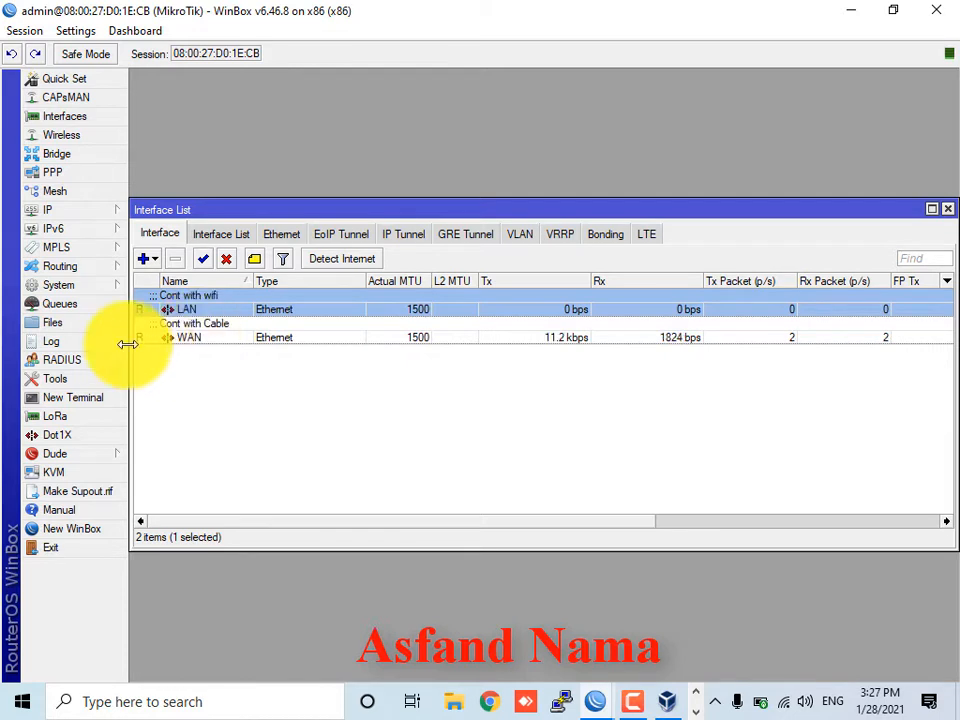
- Add a default route with destination 0.0.0.0/0 and gateway 10.11.20.1 to the router's route list
left_click(105, 213)
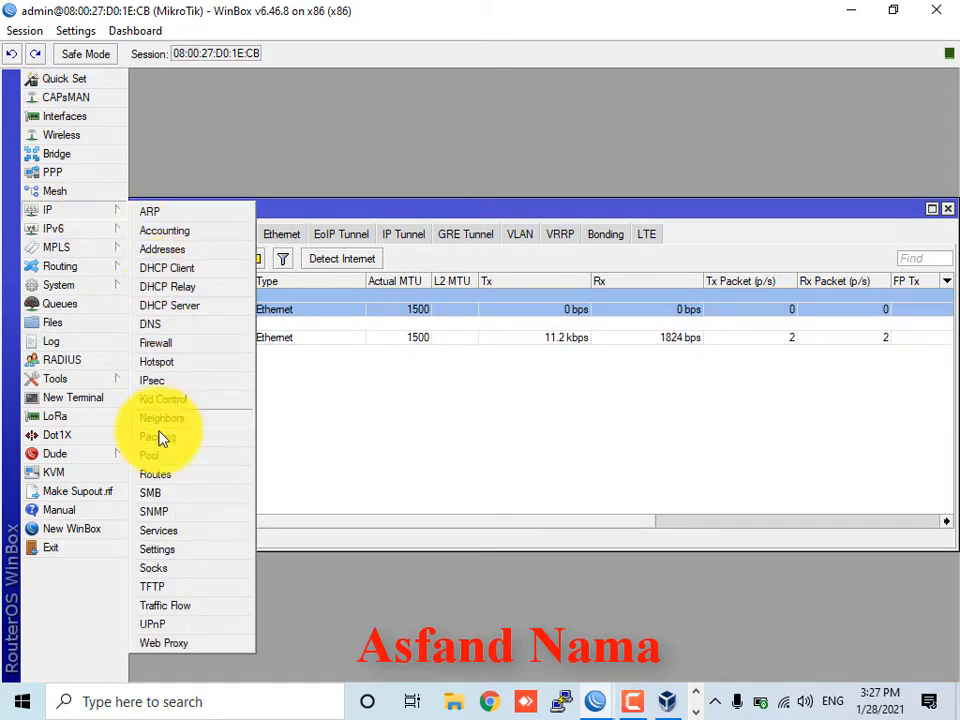
left_click(163, 476)
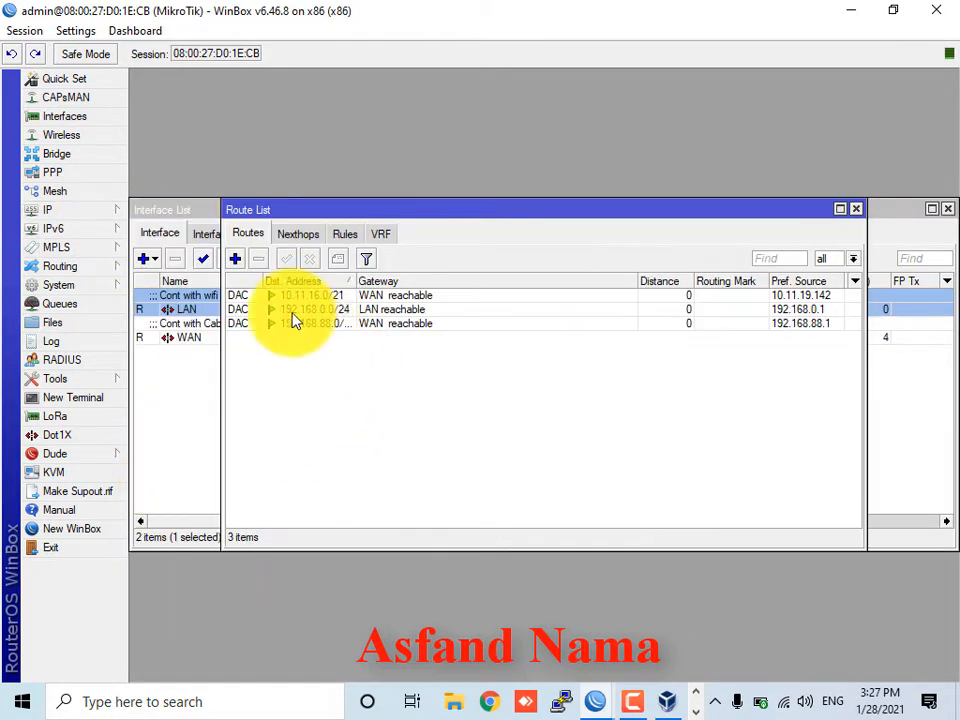
left_click(237, 260)
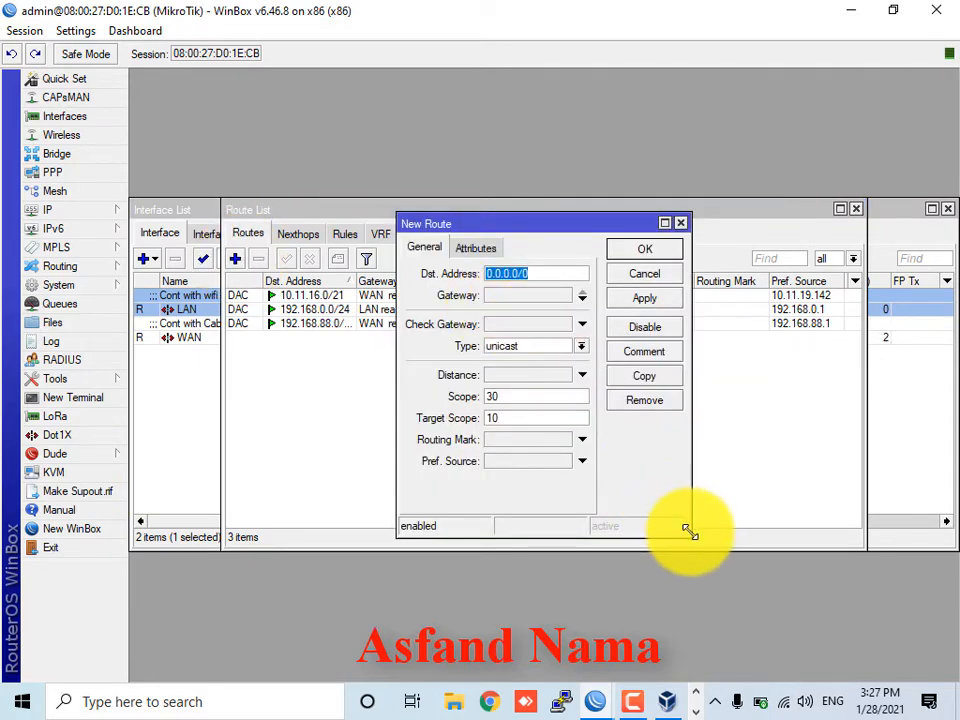
left_click_drag(688, 534, 918, 534)
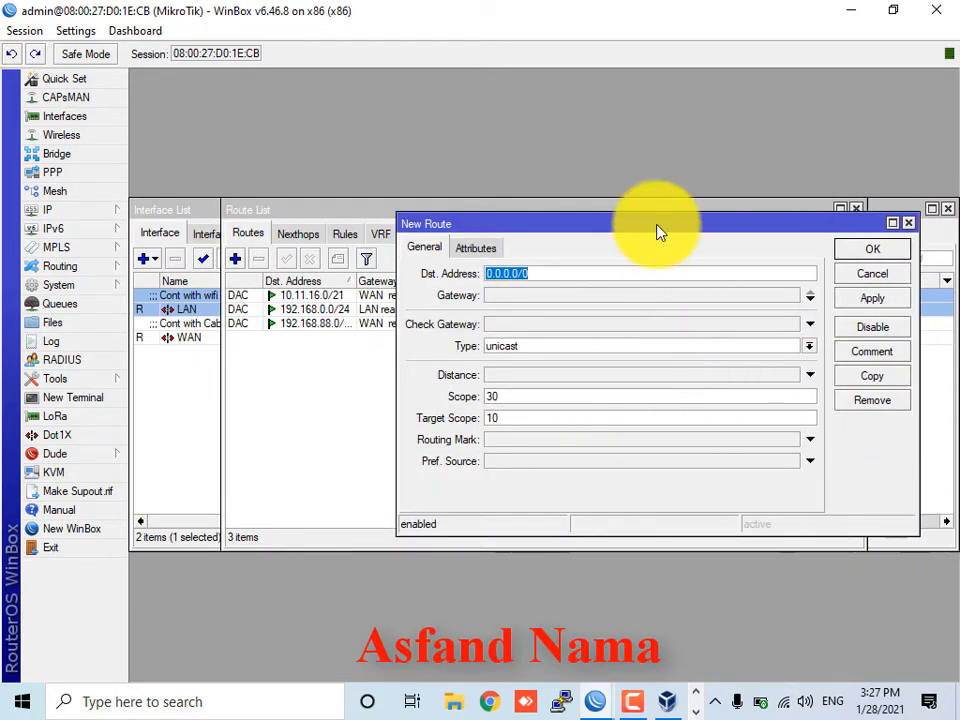
left_click_drag(658, 231, 471, 214)
left_click_drag(727, 515, 905, 587)
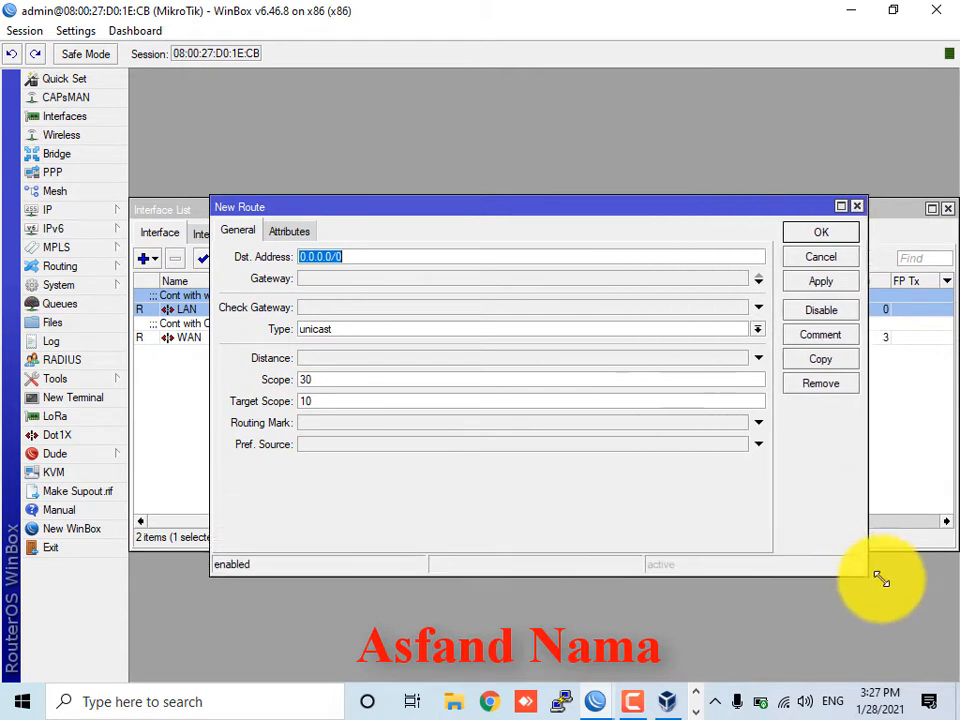
left_click(390, 278)
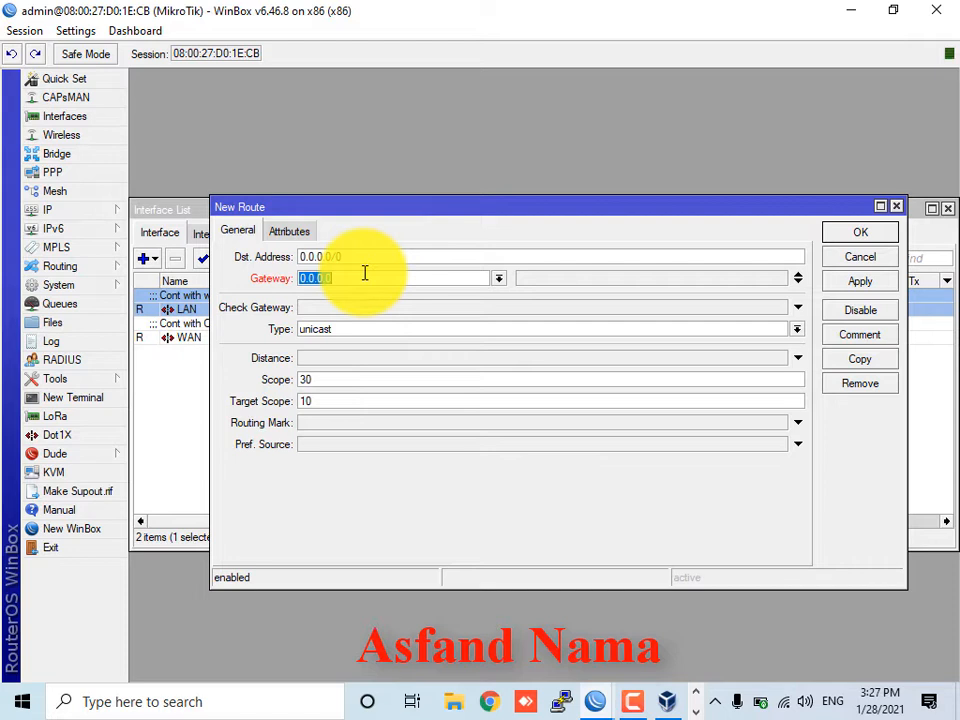
type("10.1")
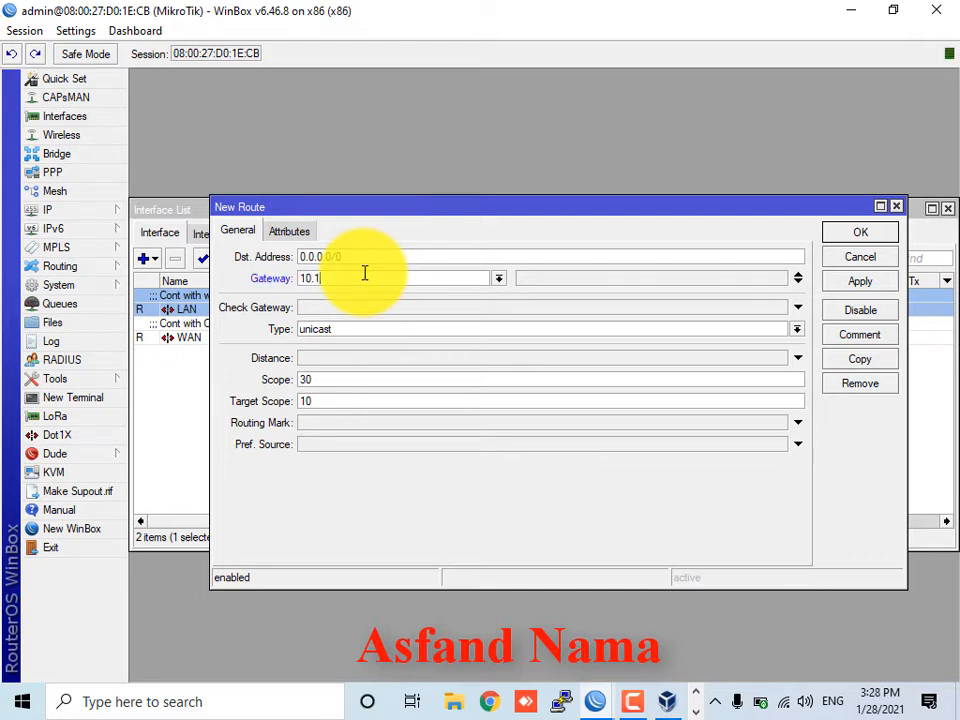
type("1.20.1")
left_click(858, 281)
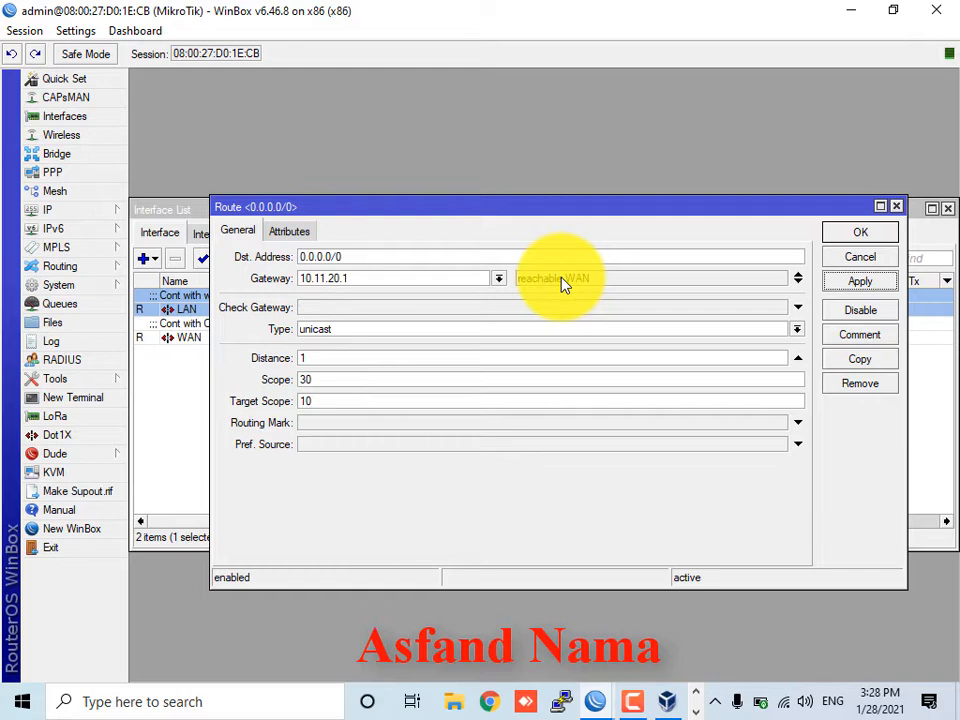
left_click(845, 238)
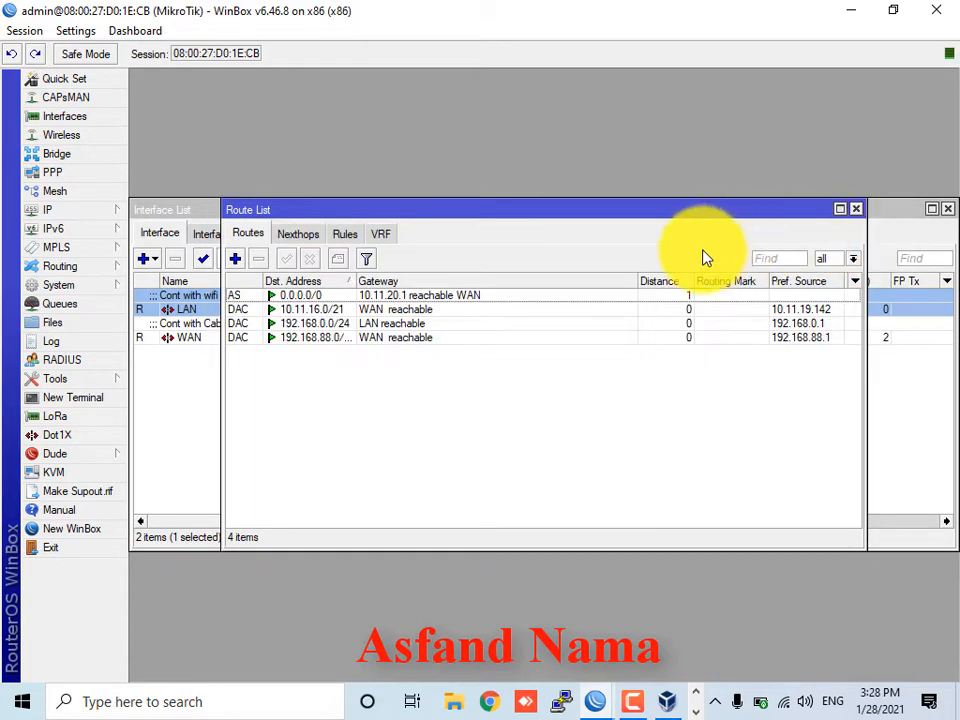
left_click(855, 210)
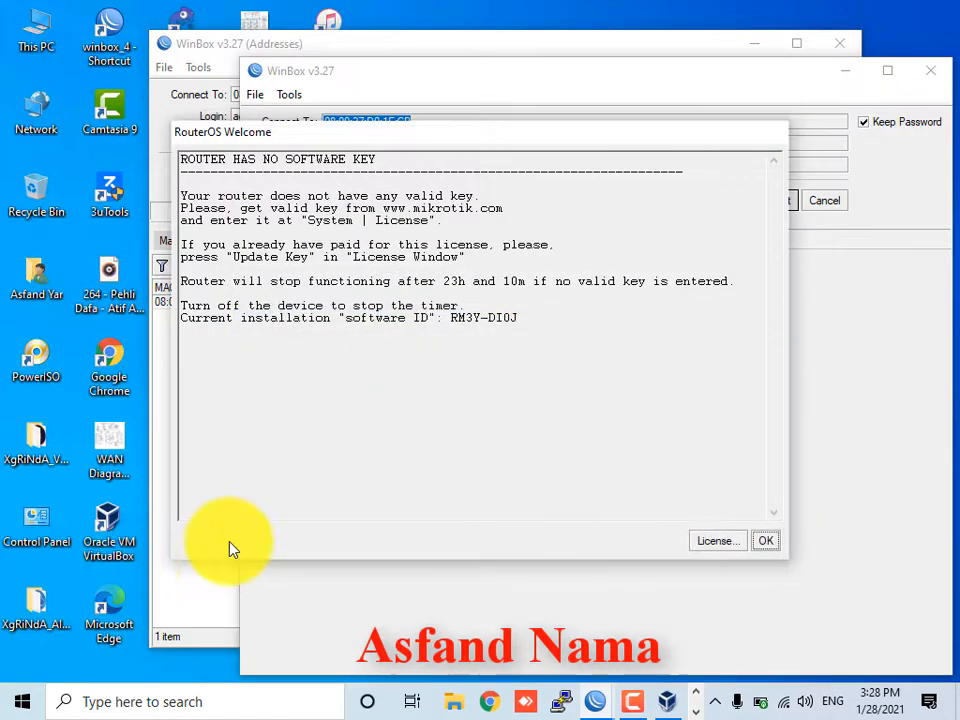
- Search Windows for Paint, open it with a blank canvas and maximize its window
left_click(88, 701)
type("p")
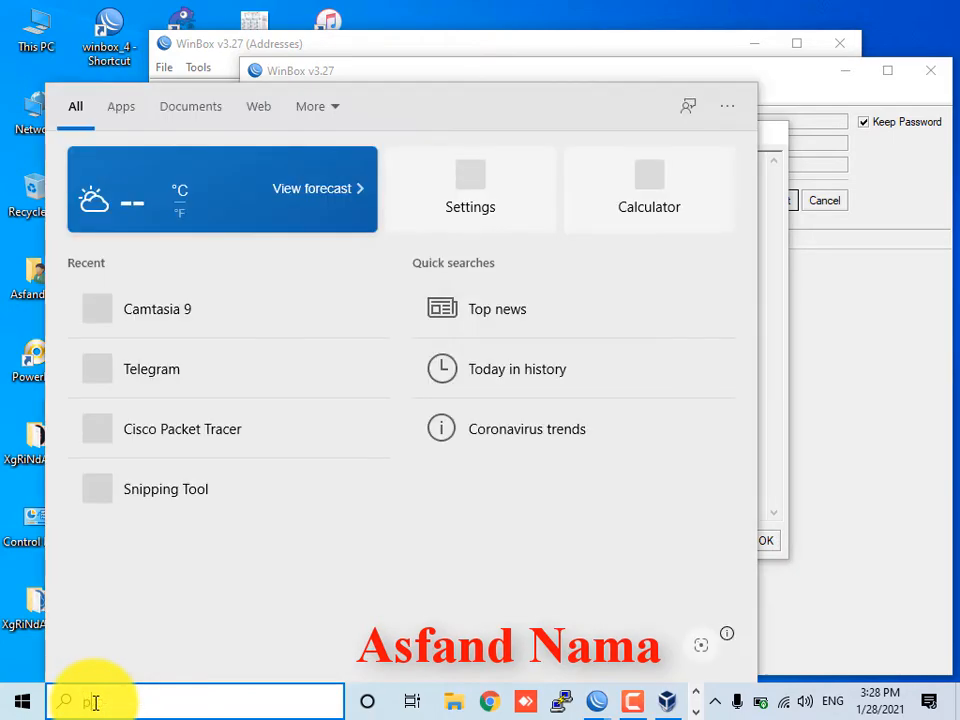
type("aint")
key("Escape")
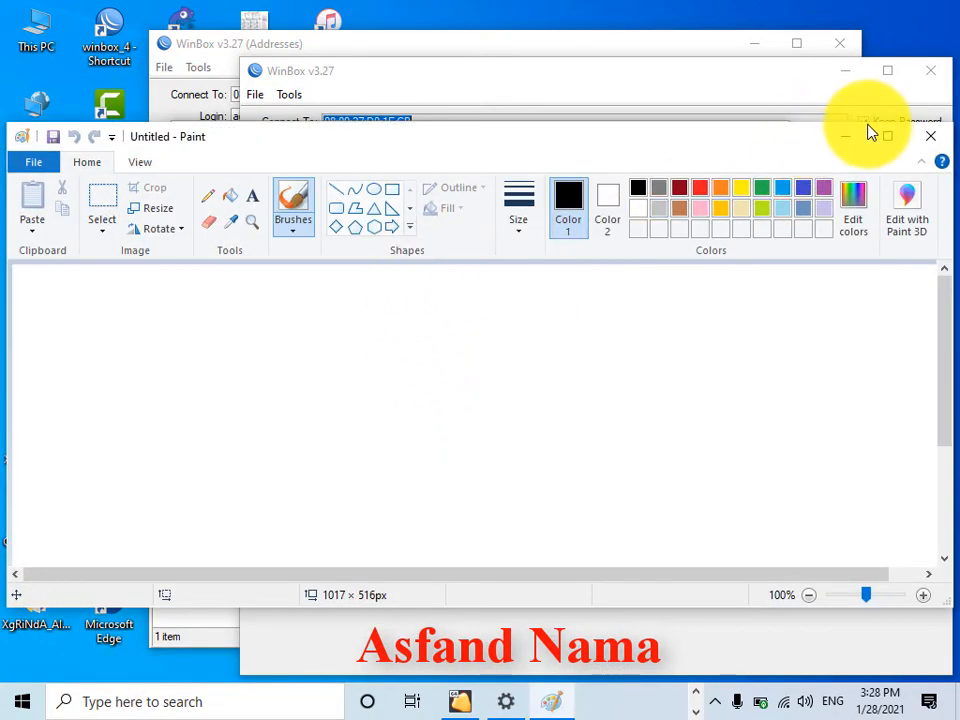
left_click(885, 133)
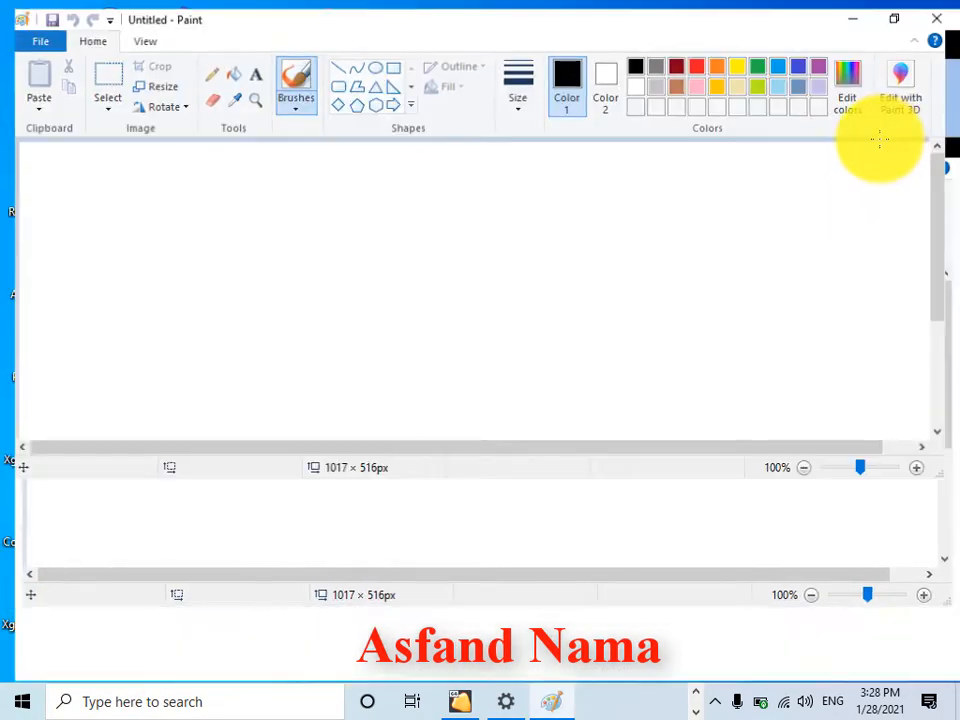
- Draw an ellipse of about 129 × 103 px in the canvas's upper middle and label it "MIkrotik" above
left_click(366, 59)
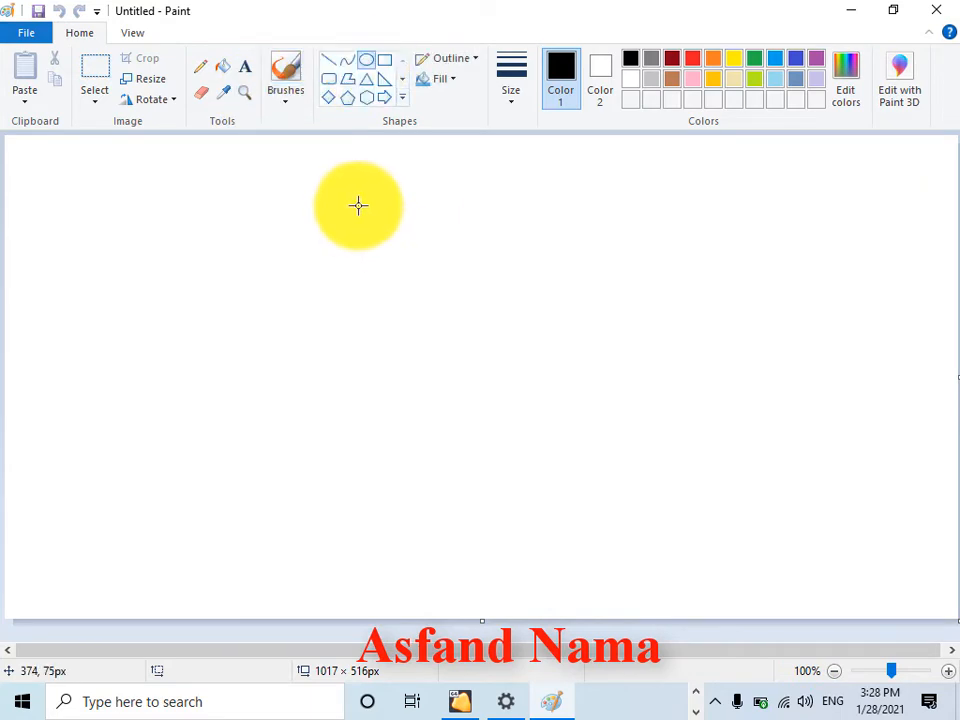
left_click_drag(358, 205, 476, 300)
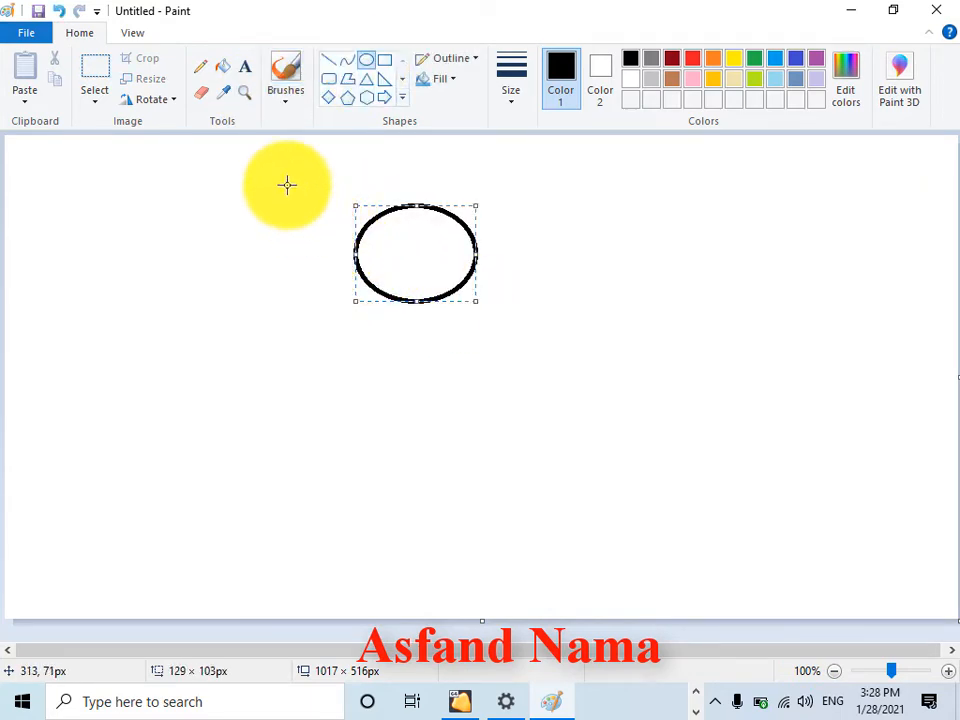
left_click(245, 66)
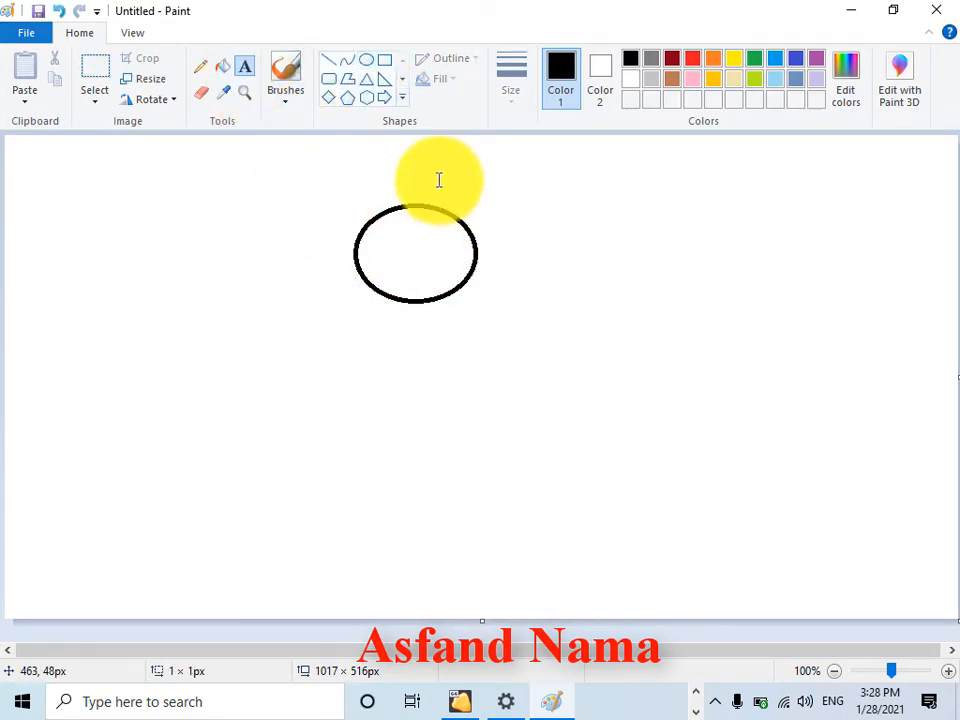
left_click(438, 180)
type("Mikro")
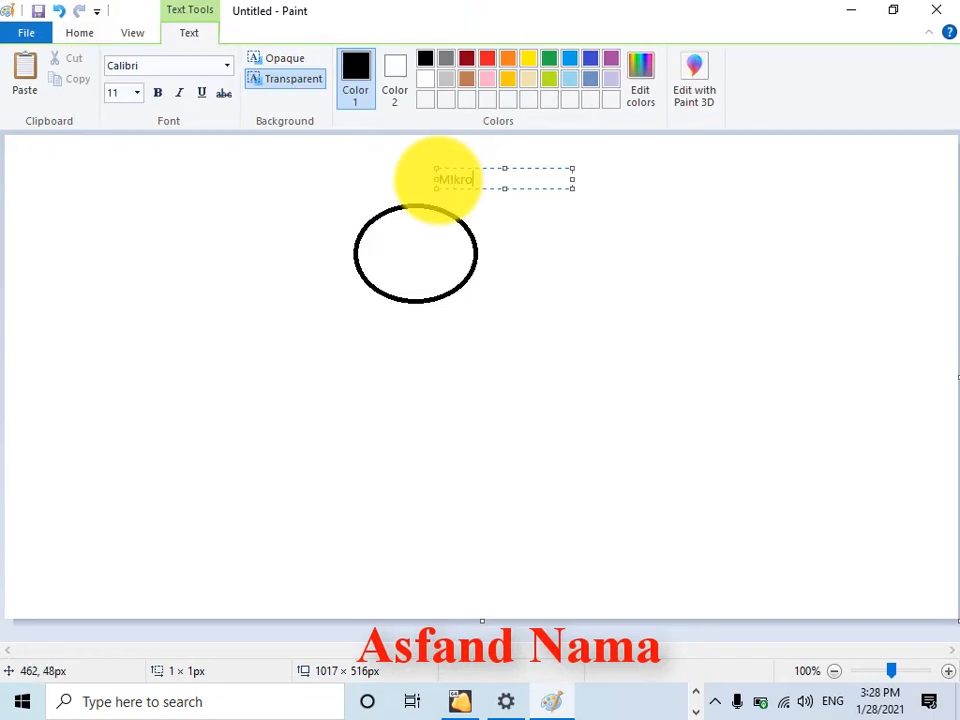
type("tik")
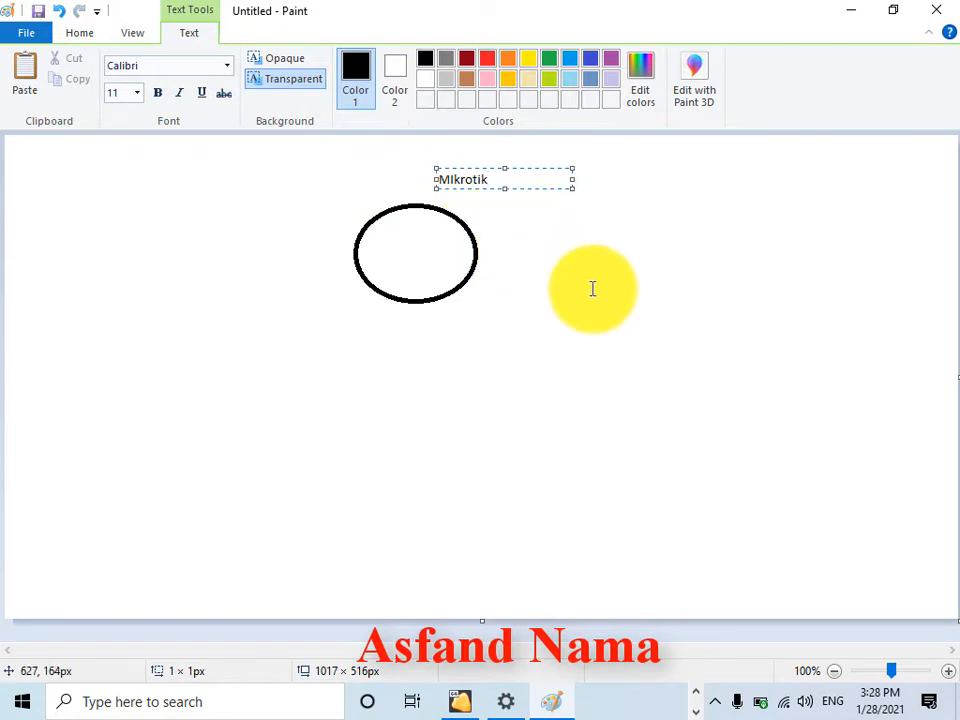
left_click(592, 288)
- Draw a line down from the ellipse to a rounded rectangle of about 154 × 75 px
left_click(328, 61)
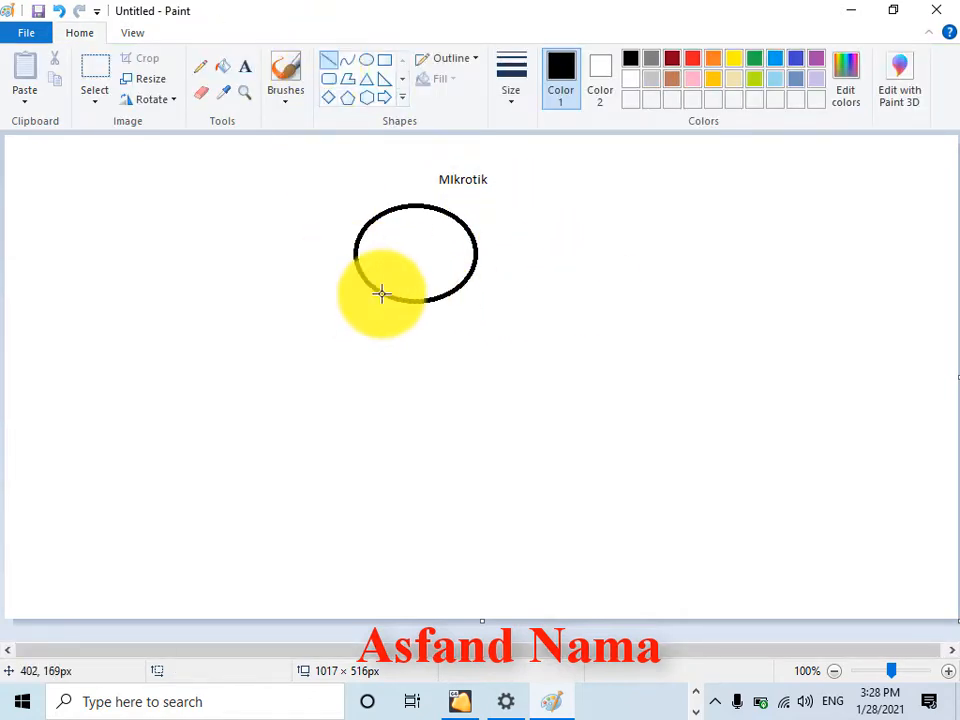
left_click_drag(381, 292, 316, 410)
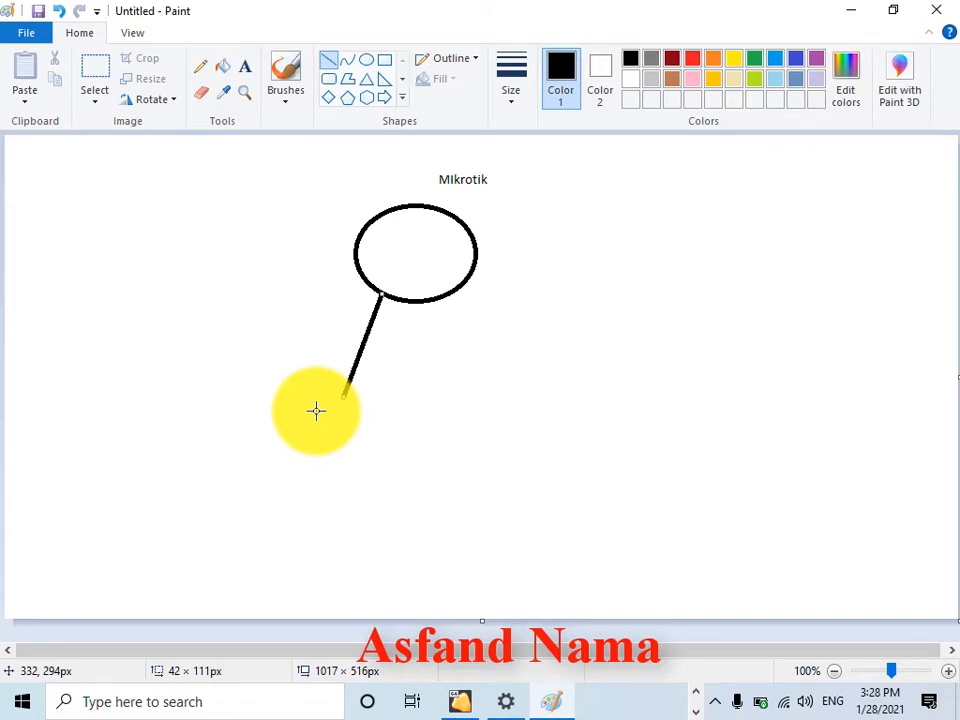
left_click(330, 79)
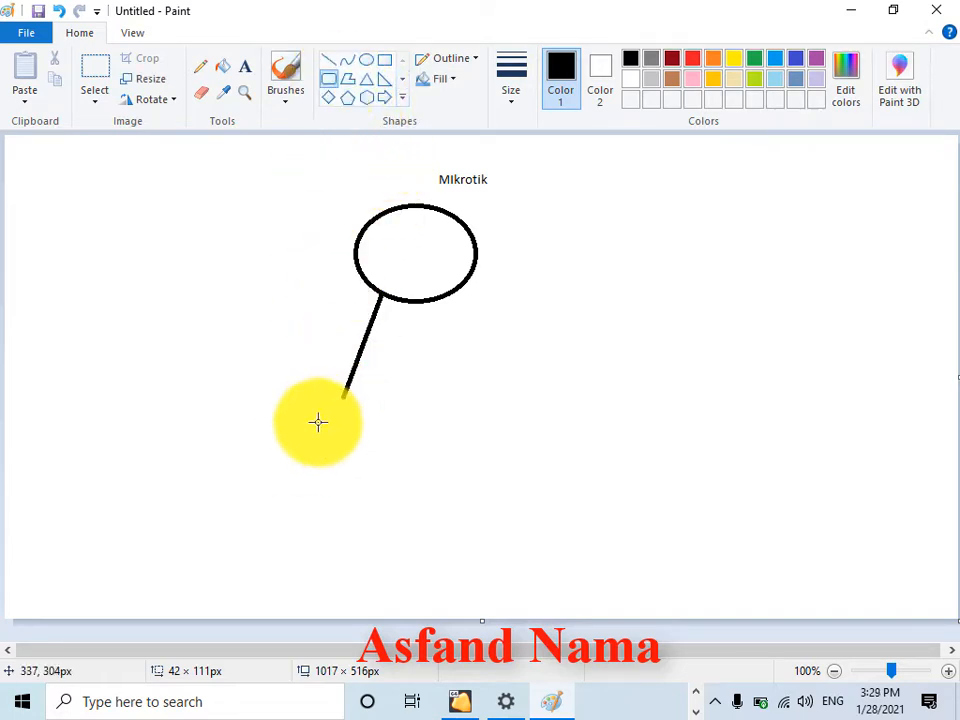
left_click_drag(302, 378, 446, 447)
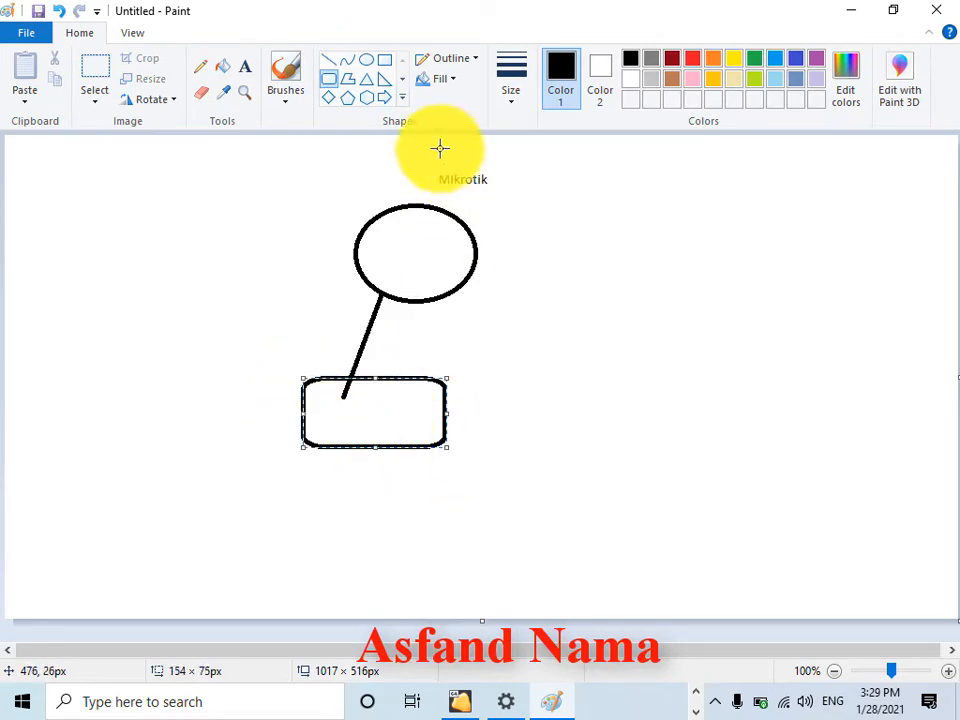
- Draw four straight lines fanning out downward from the lower edge of the rounded rectangle
left_click(328, 60)
left_click_drag(305, 440, 205, 499)
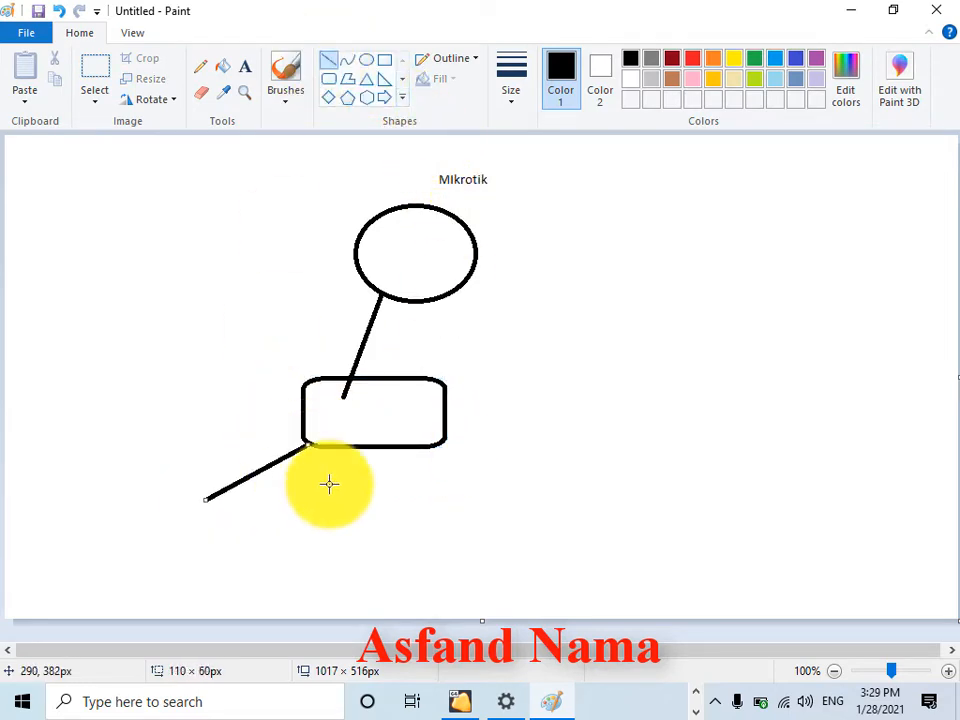
left_click_drag(347, 447, 336, 540)
left_click_drag(396, 446, 452, 537)
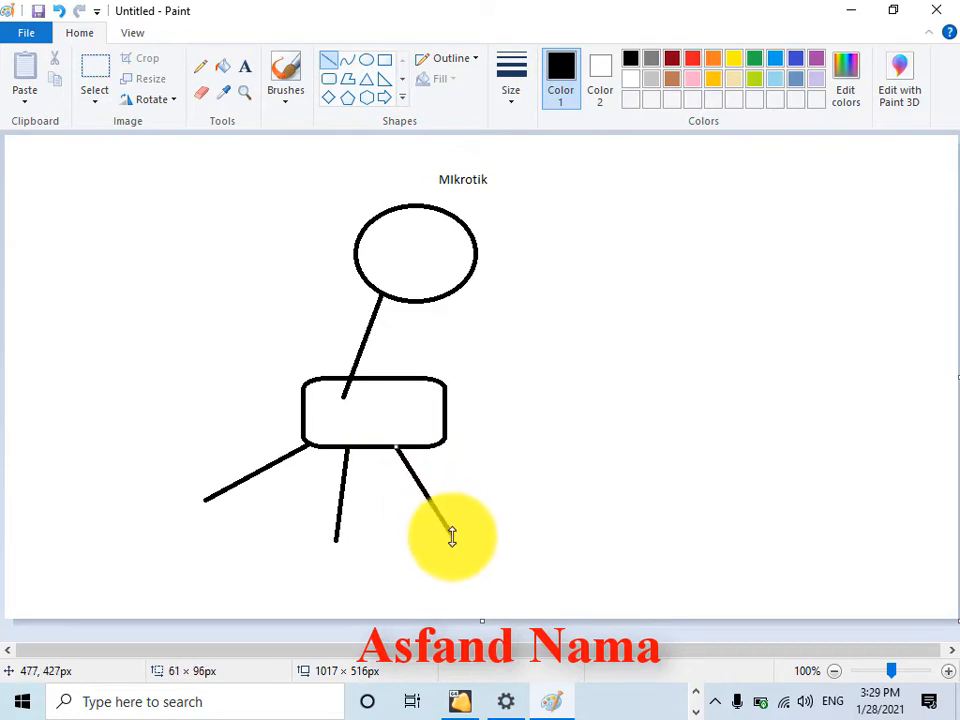
left_click_drag(440, 446, 556, 514)
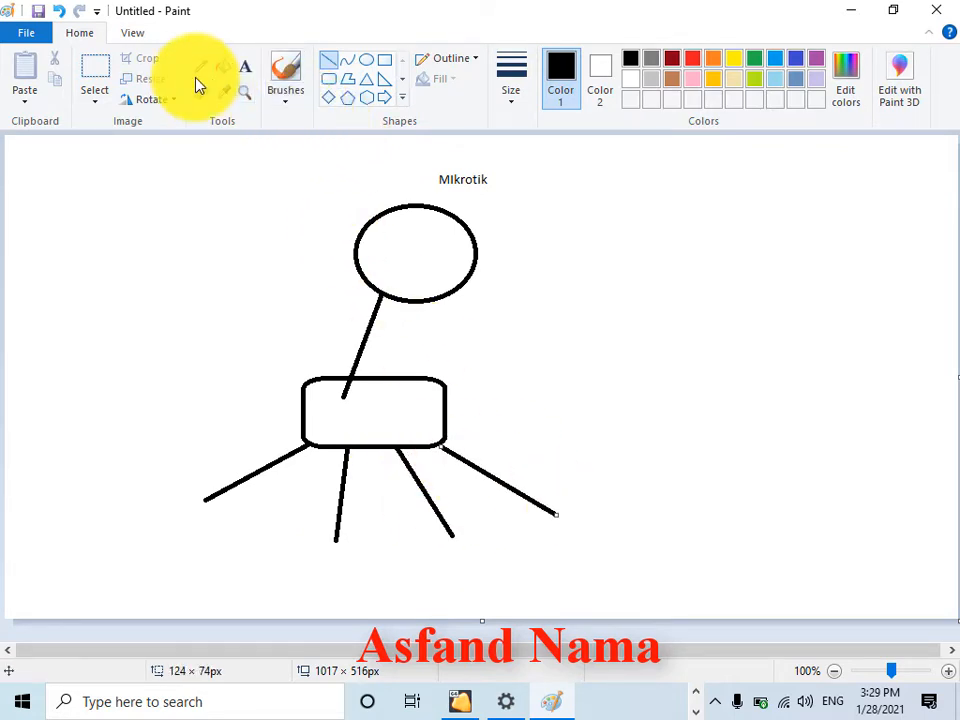
- Draw a small diamond at the lower end of each of the four fanned-out lines
left_click(329, 97)
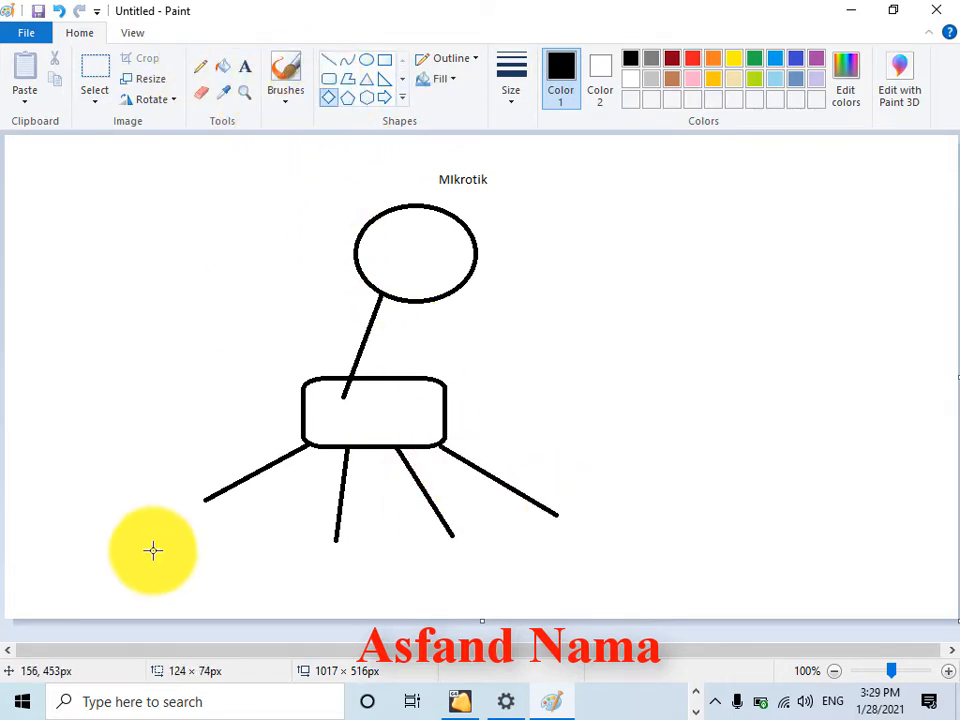
left_click_drag(178, 497, 214, 536)
left_click_drag(300, 536, 360, 573)
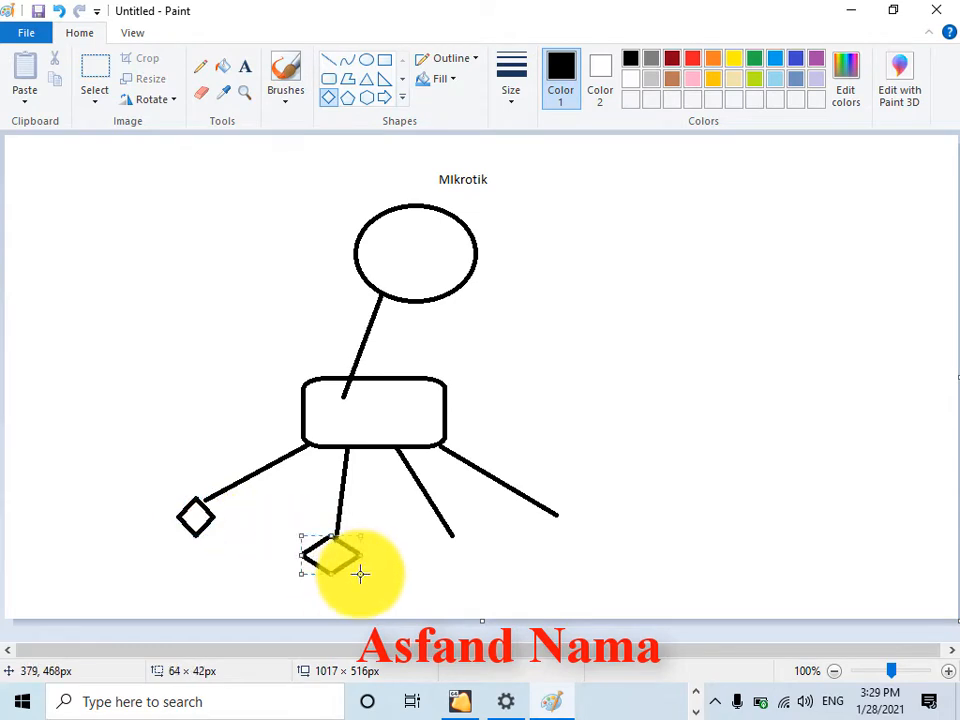
left_click_drag(437, 540, 483, 568)
left_click_drag(554, 516, 597, 556)
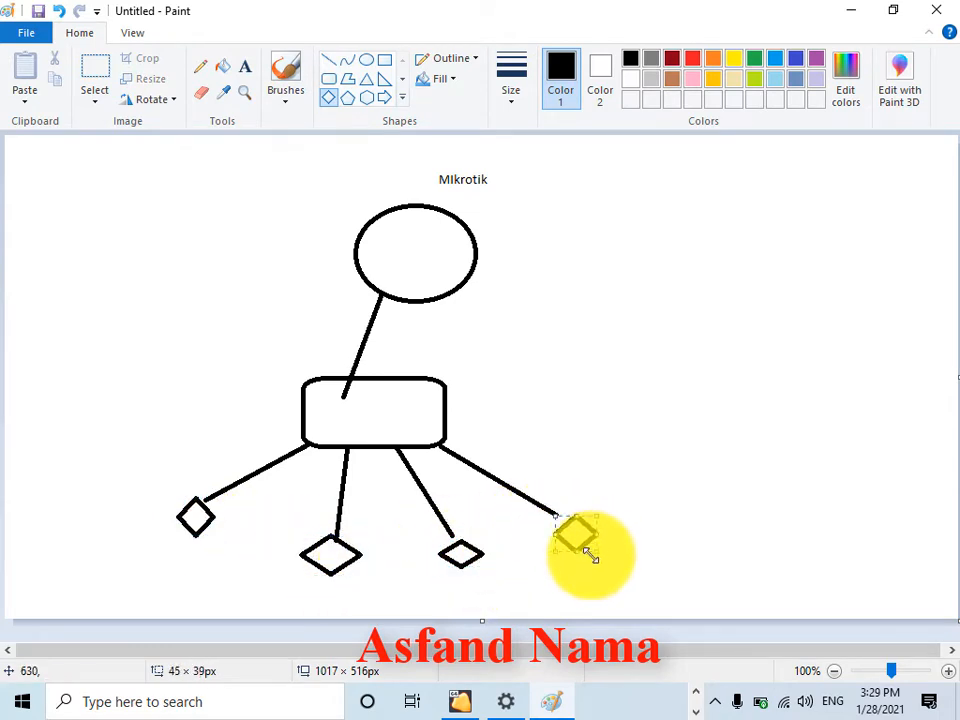
left_click(229, 104)
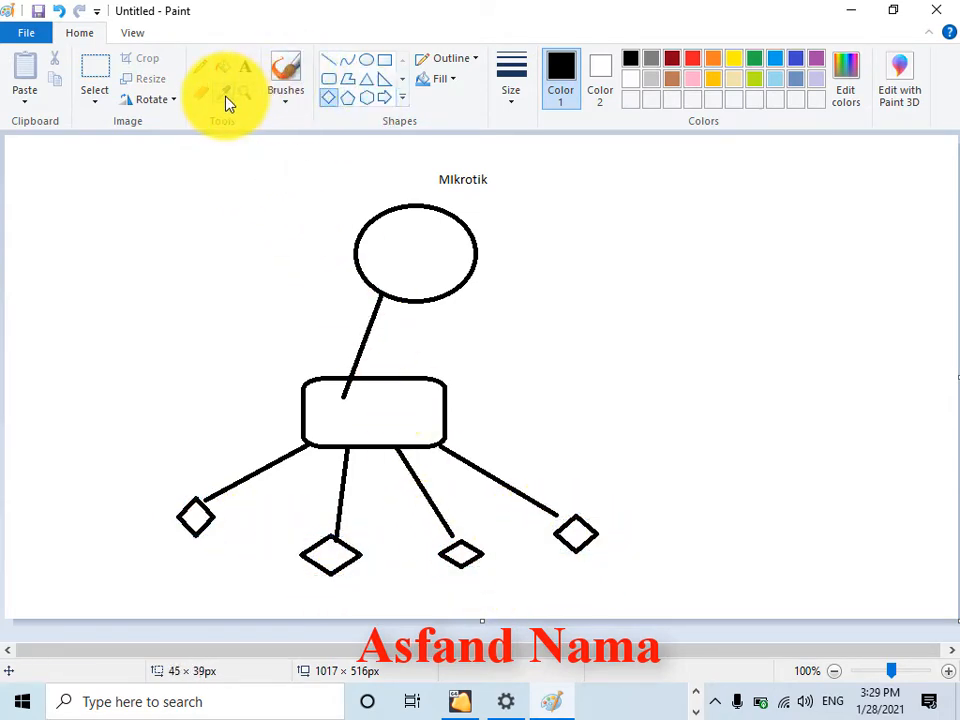
- Circle the leftmost small diamond freehand in red with the Pencil tool
left_click(165, 540)
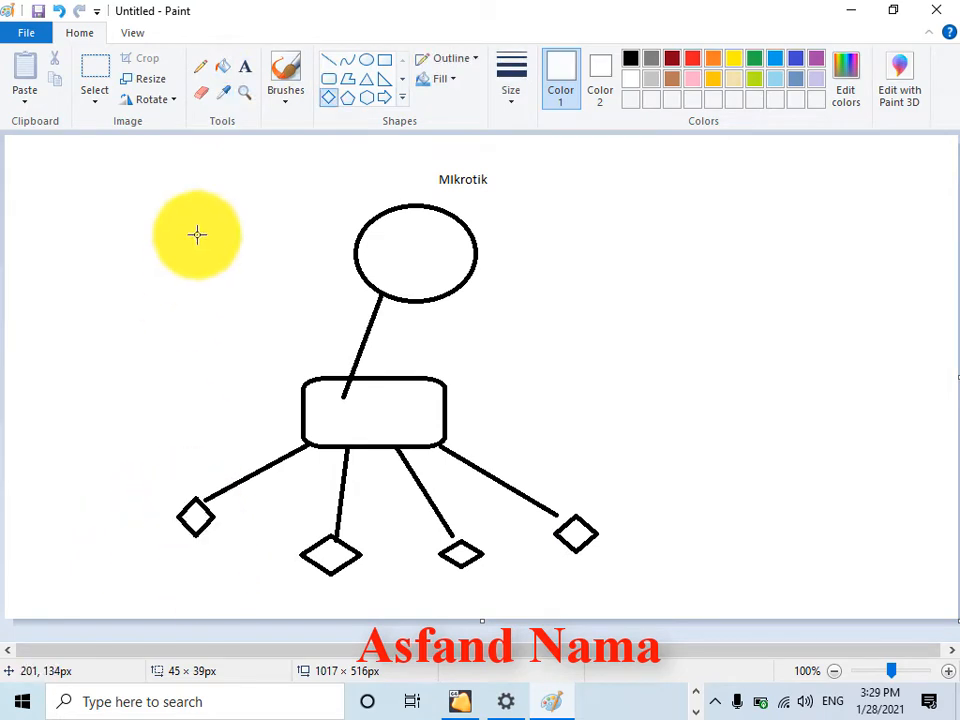
left_click(200, 66)
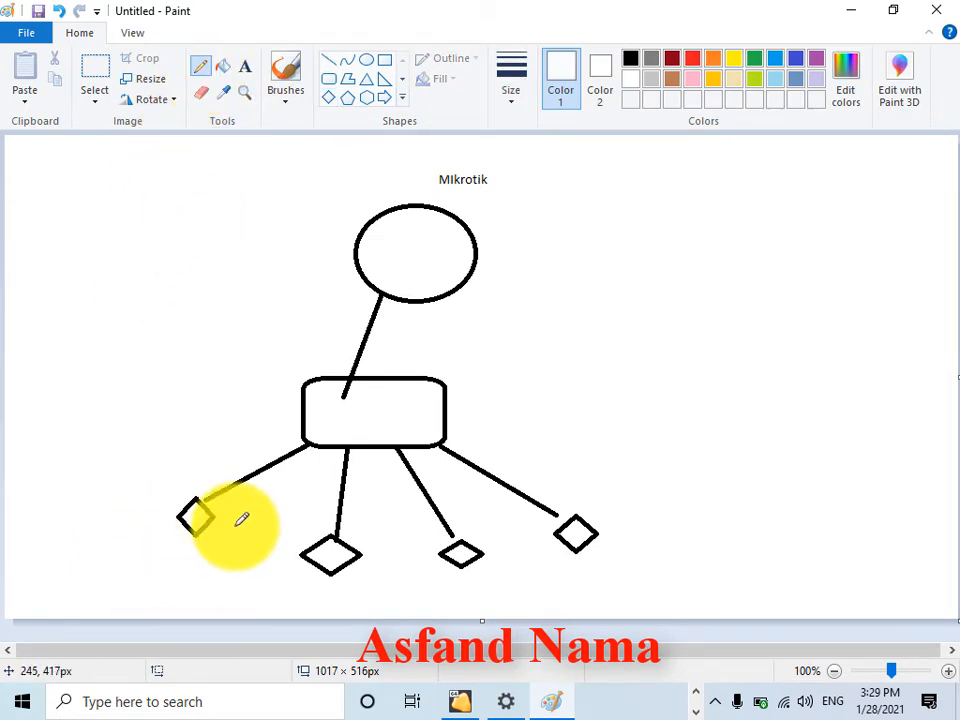
left_click(693, 59)
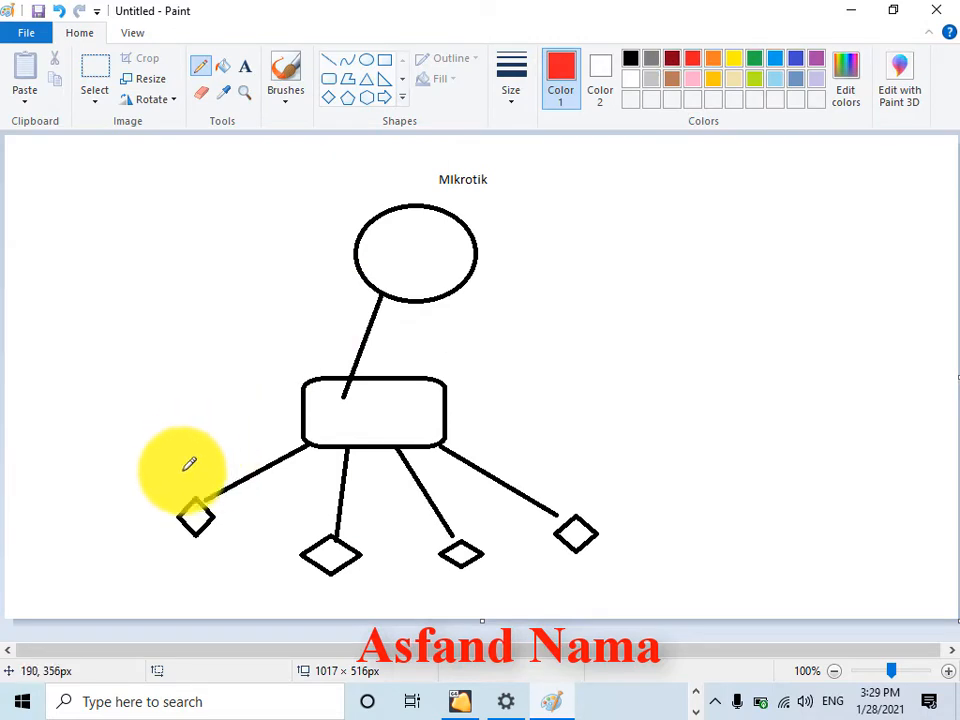
mouse_move(190, 464)
left_mouse_down()
mouse_move(231, 564)
mouse_move(199, 486)
left_mouse_up()
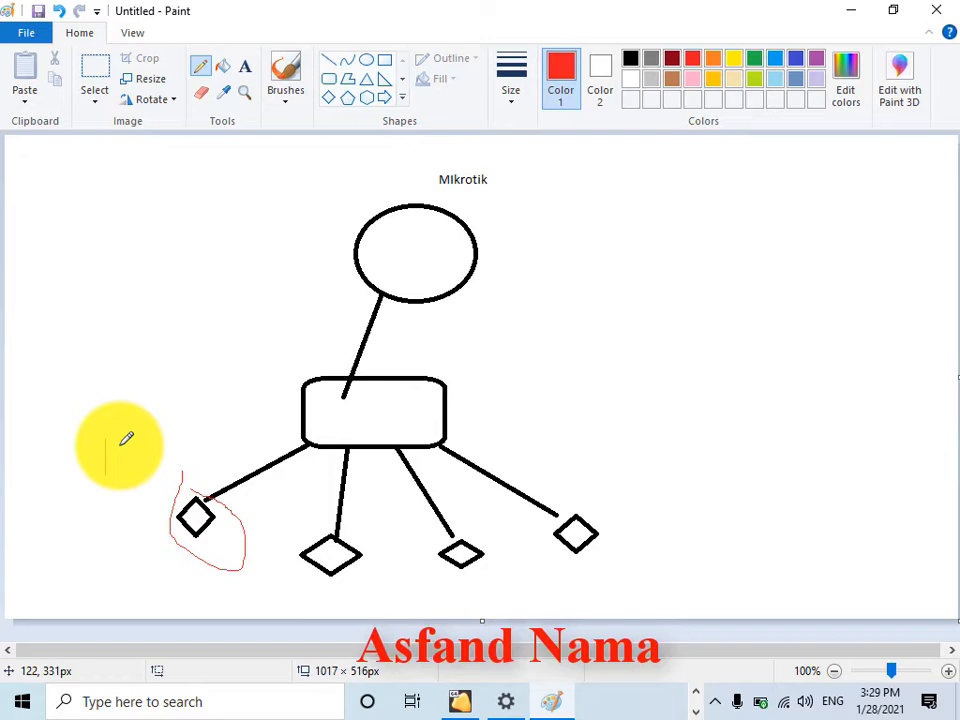
- Switch to the connected WinBox session and open the router's IP address list
left_click(698, 692)
left_click(600, 705)
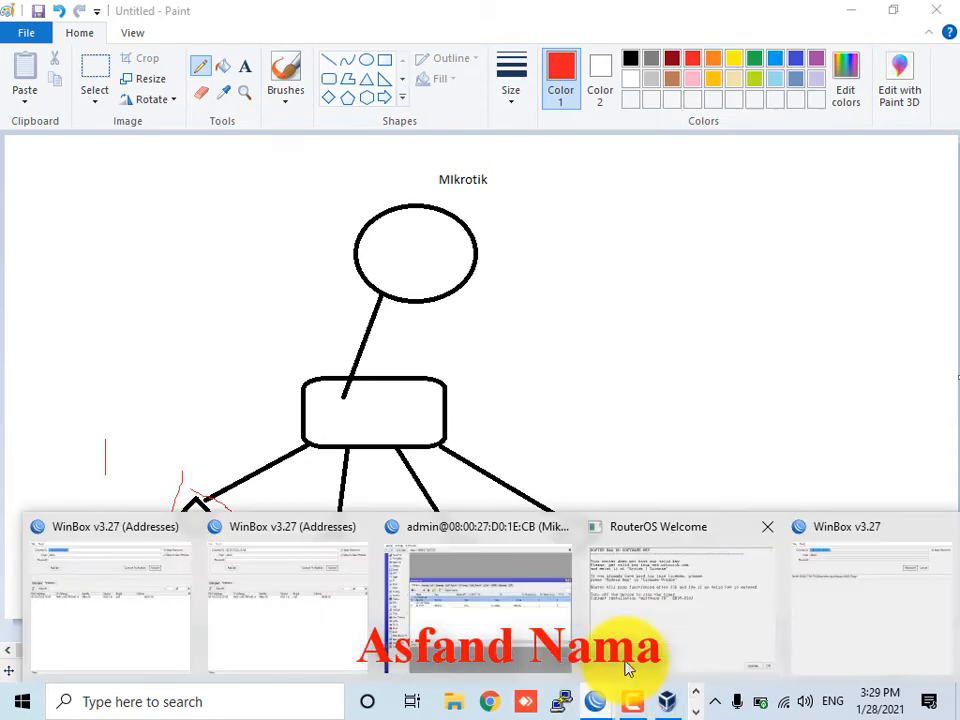
left_click(525, 598)
left_click(180, 305)
left_click(62, 211)
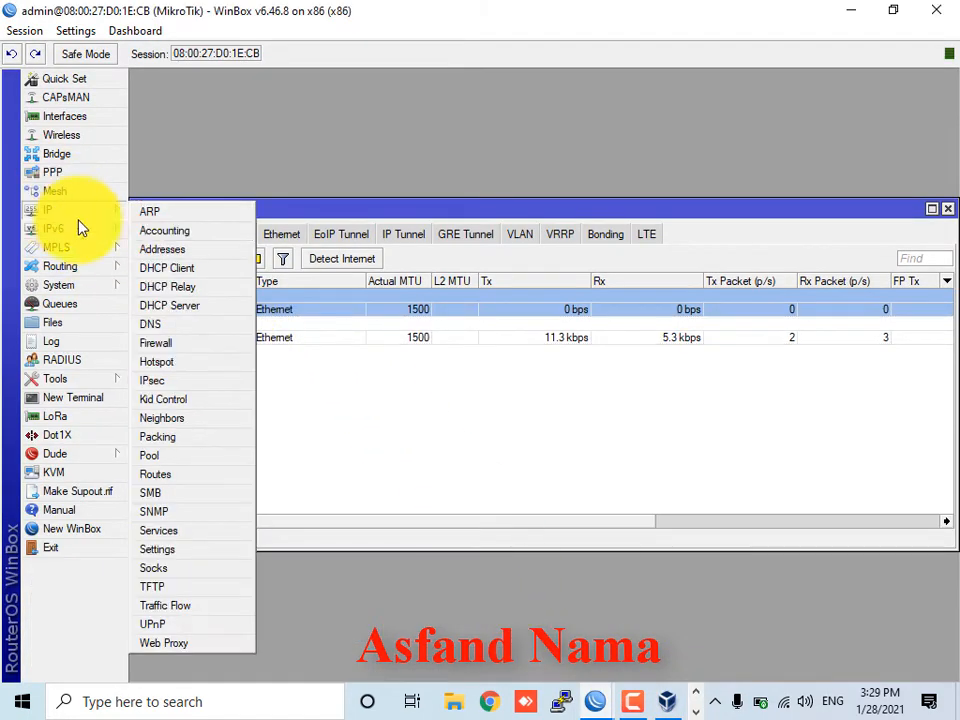
left_click(176, 251)
double_click(502, 298)
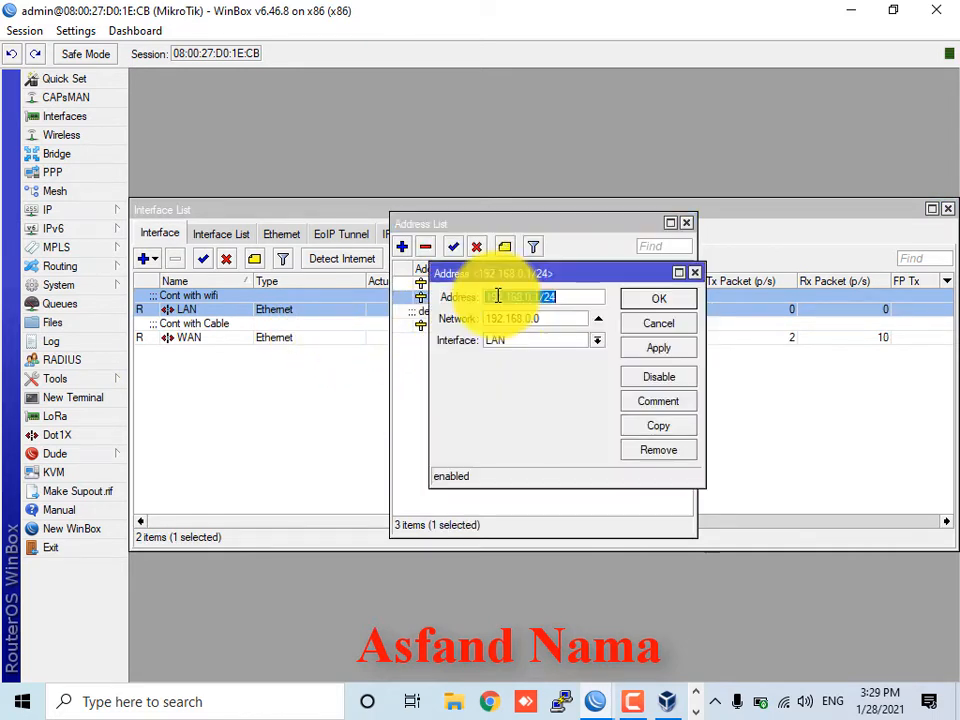
left_click(539, 297)
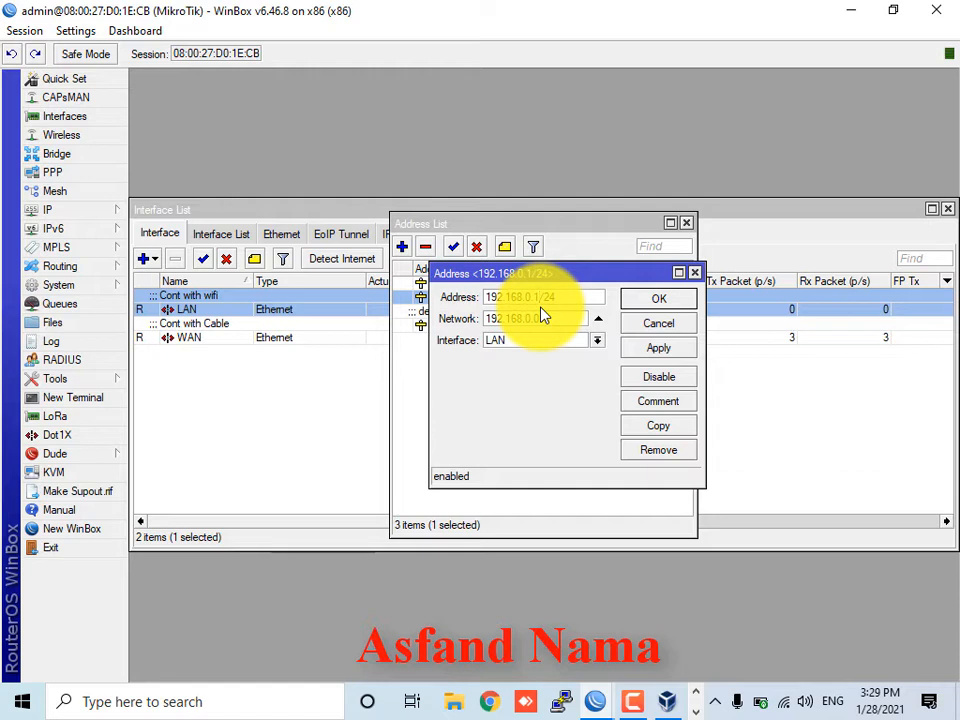
key("BackSpace")
type("254")
left_click(659, 323)
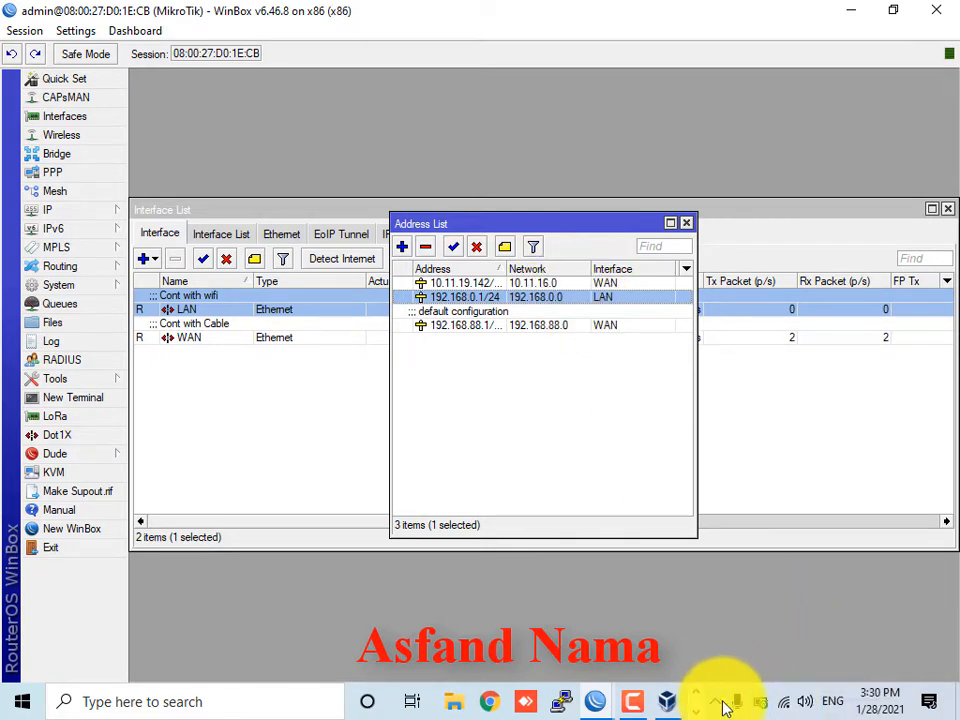
- Open the IPv4 properties of the computer's Ethernet adapter from the Windows network settings
right_click(786, 702)
left_click(786, 680)
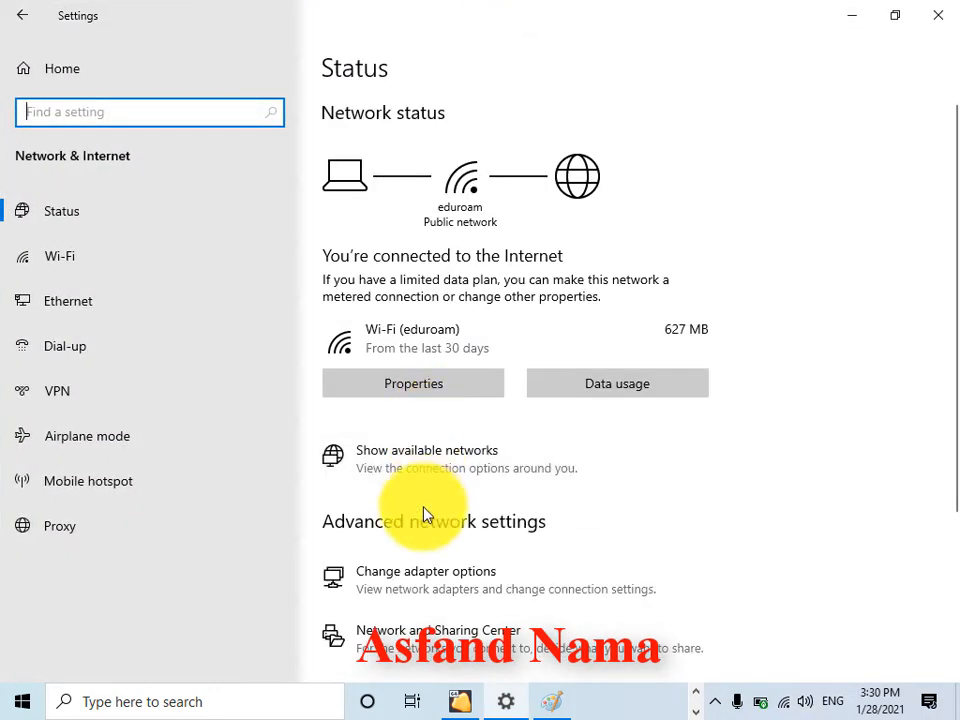
left_click(411, 579)
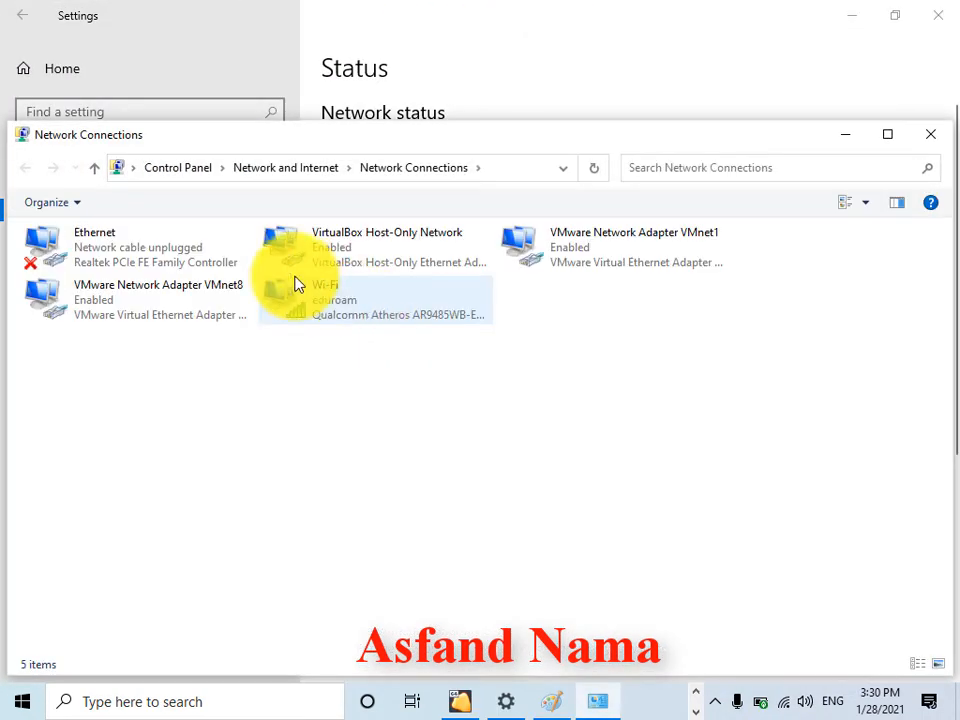
double_click(171, 253)
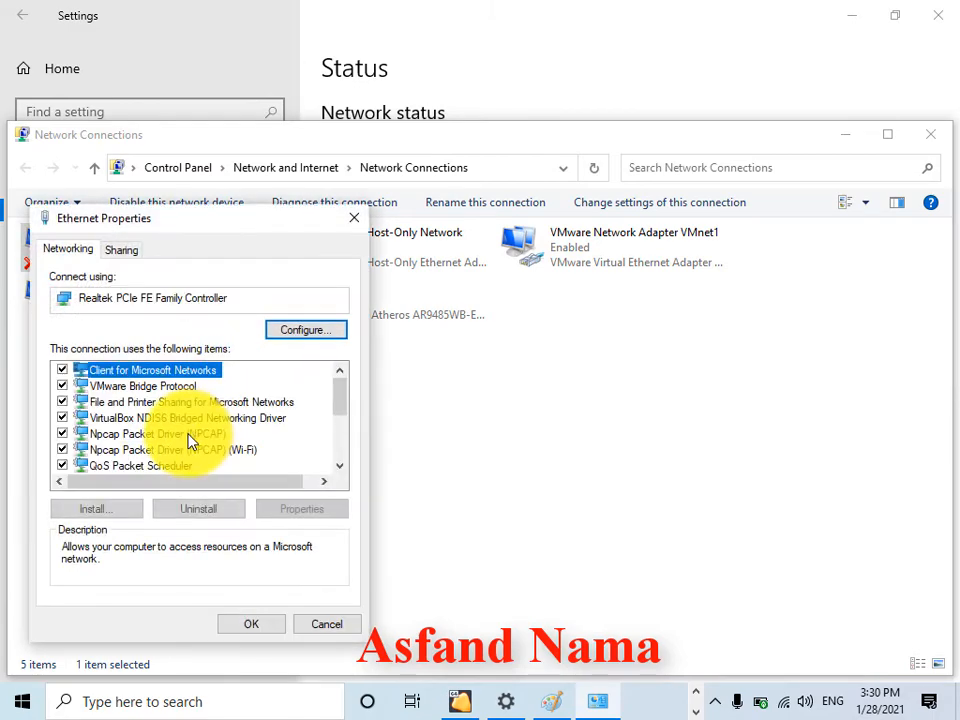
scroll(210, 440, "down", 3)
double_click(224, 372)
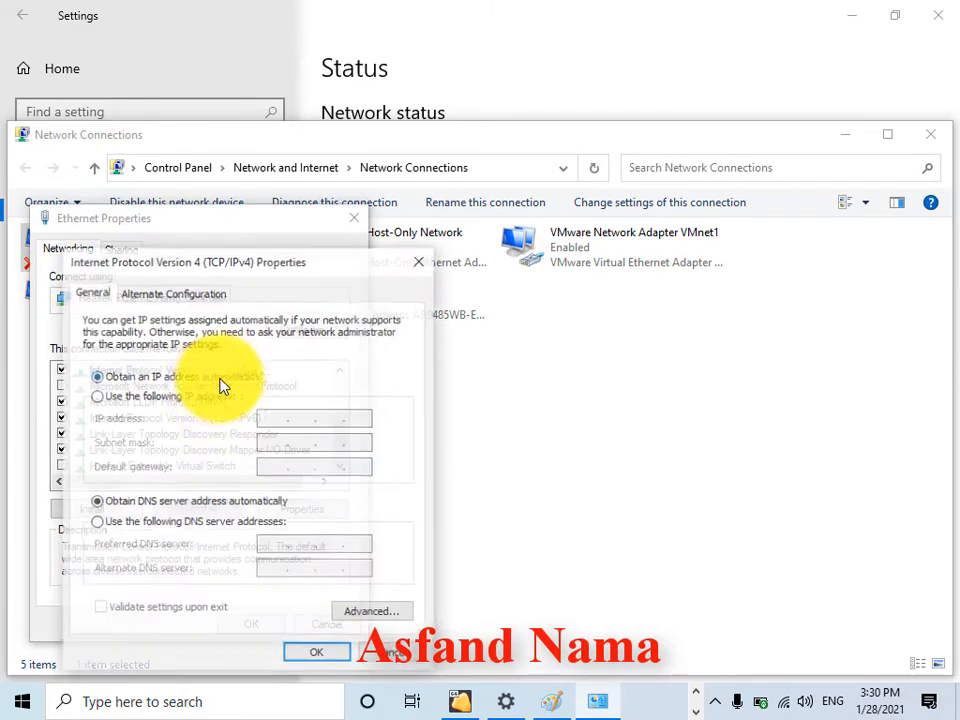
- Give the Ethernet adapter the static IP address 192.168.0.200 with subnet mask 255.255.255.0
left_click(190, 396)
left_click(271, 415)
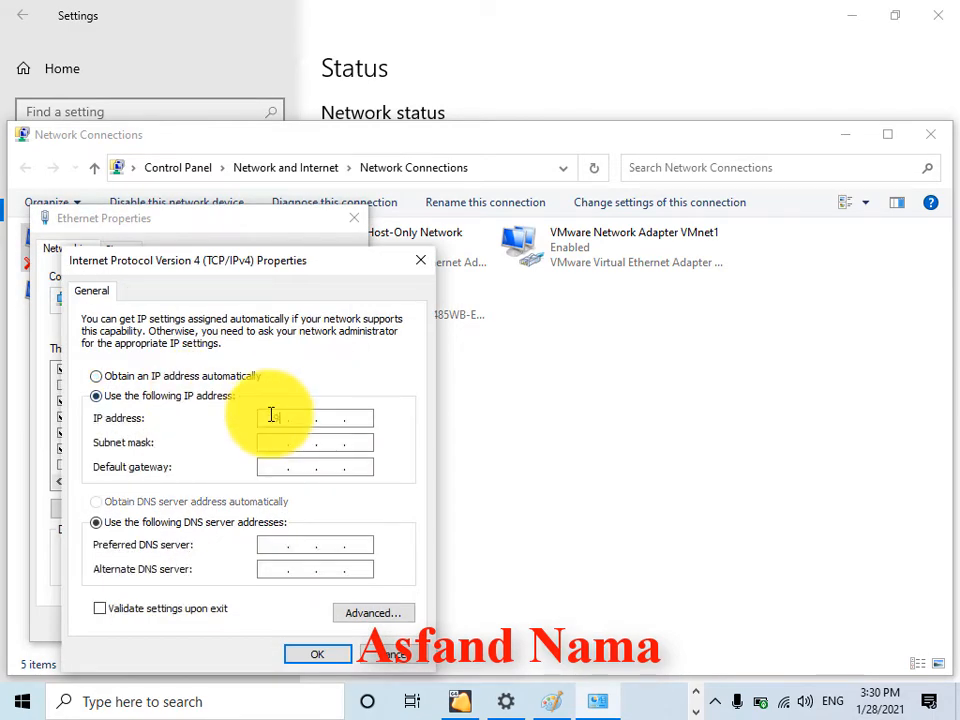
type("192168")
type("0.25")
key("BackSpace")
key("BackSpace")
type("10")
key("BackSpace")
key("BackSpace")
type("200")
key("Tab")
key("Tab")
- Set the Ethernet adapter's default gateway to 192.168.0.1
type("192 . ")
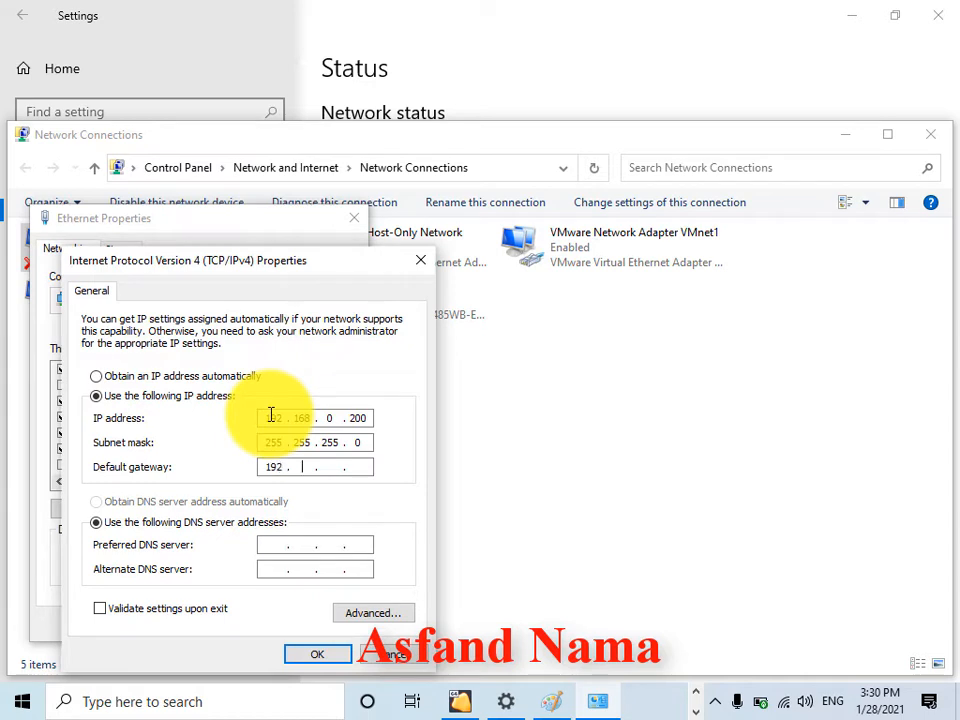
type("168 . 0 . 254")
key("BackSpace")
key("BackSpace")
type("00")
key("BackSpace")
key("BackSpace")
key("BackSpace")
type("1")
- Set the preferred DNS server to 8.8.8.8 and the alternate DNS server to 8.8.4.4
key("Tab")
key("Tab")
type("8.8.8.8")
key("Tab")
type("8.8.4.4")
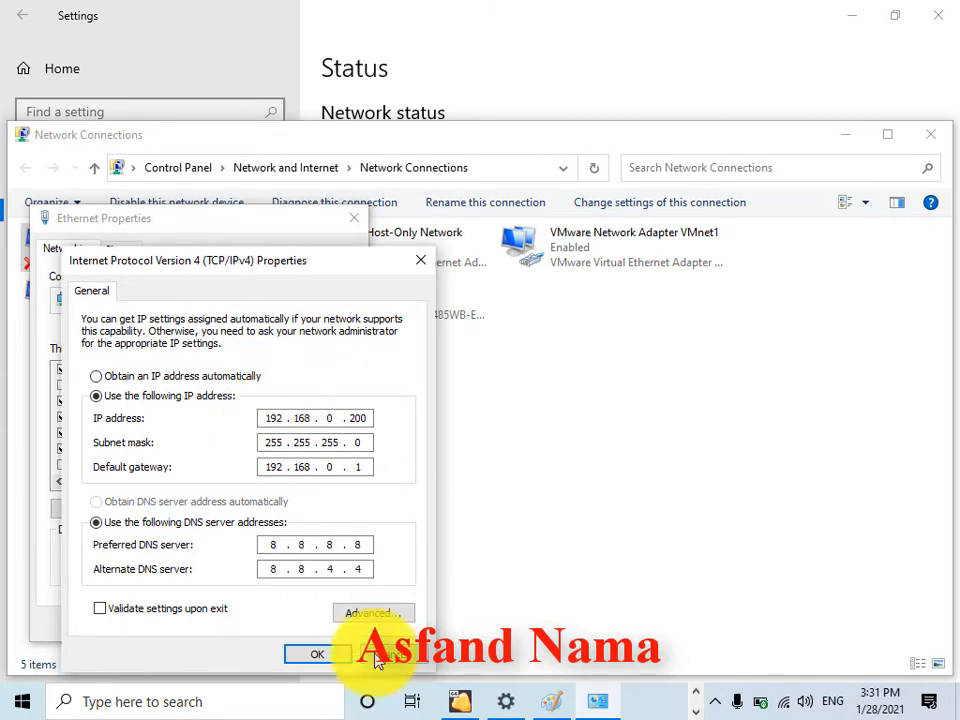
- Discard the Ethernet adapter's property changes and close the Windows Settings window
left_click(340, 653)
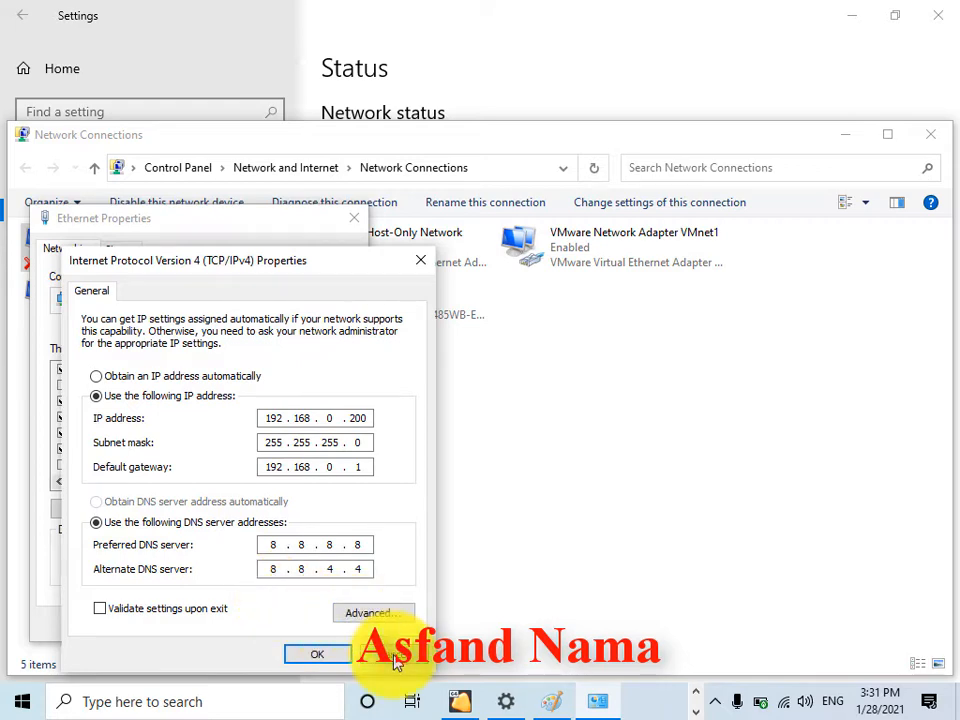
left_click(337, 626)
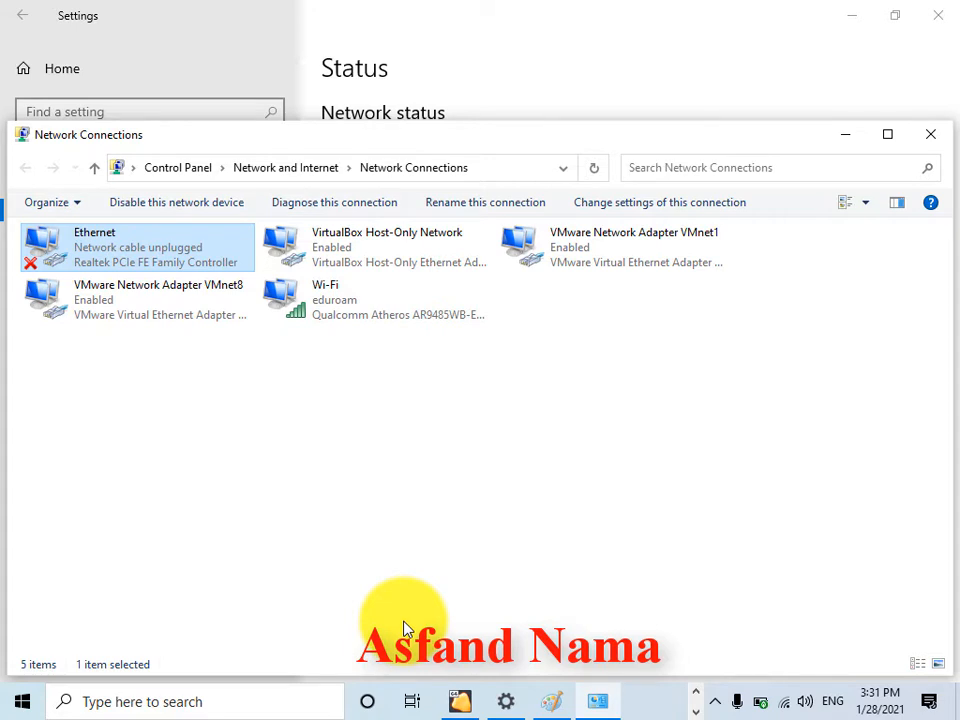
left_click(506, 701)
left_click(938, 15)
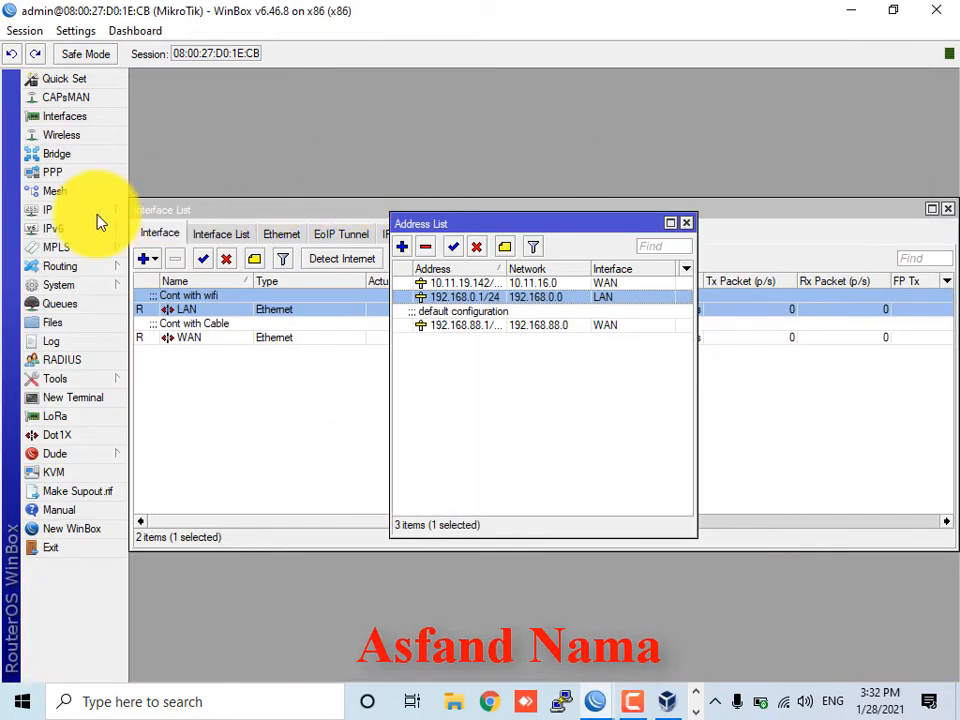
- Run DHCP Setup on the LAN interface, accepting address space 192.168.0.0/24 and gateway 192.168.0.1
left_click(72, 212)
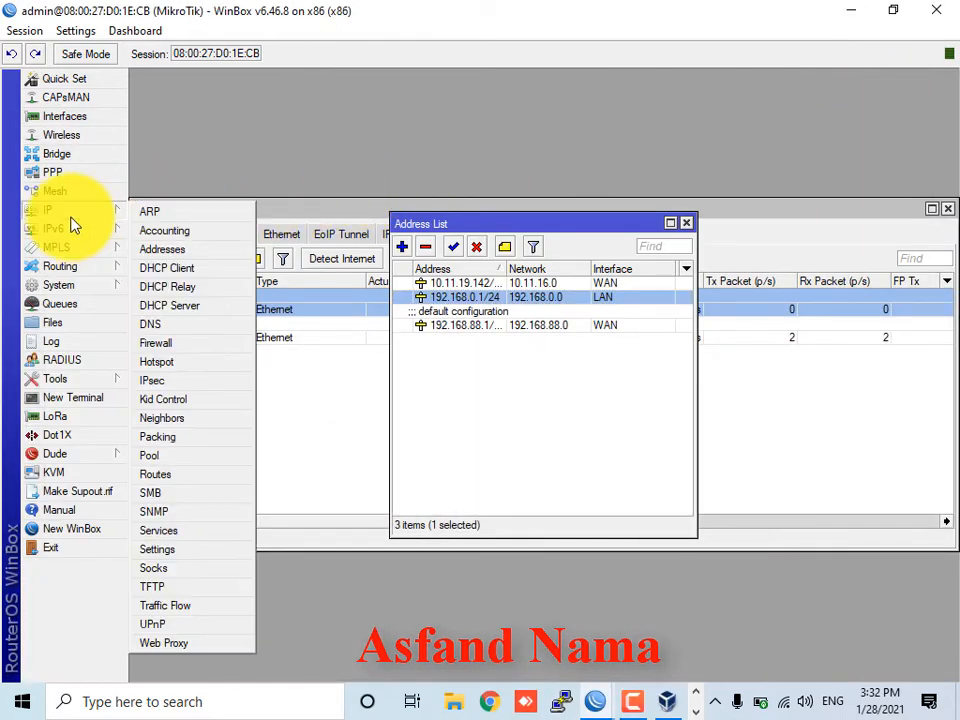
left_click(193, 315)
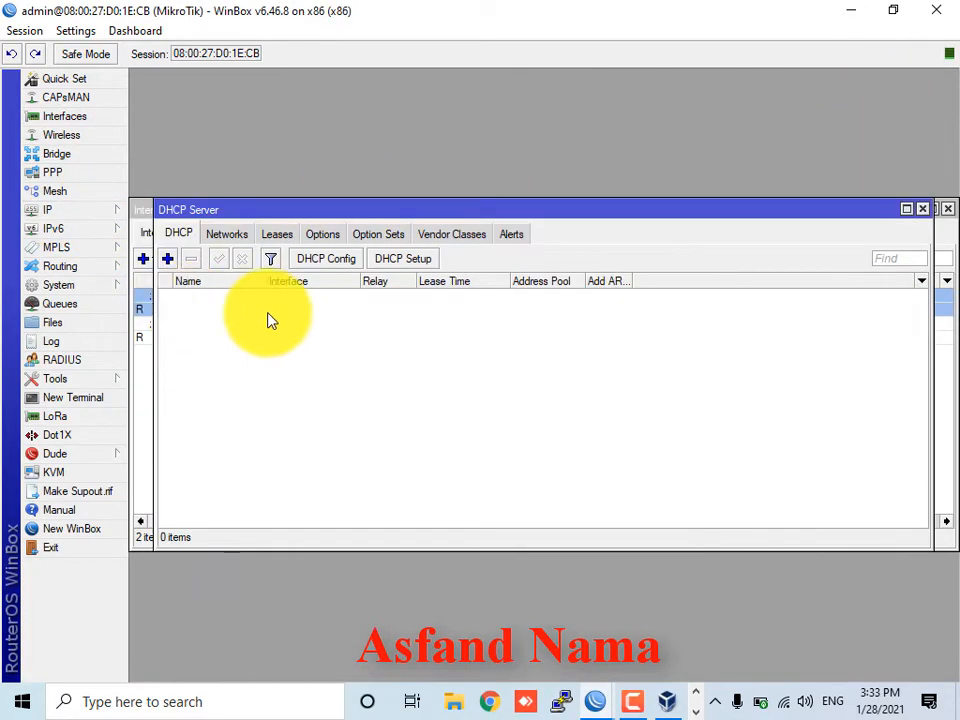
left_click(392, 259)
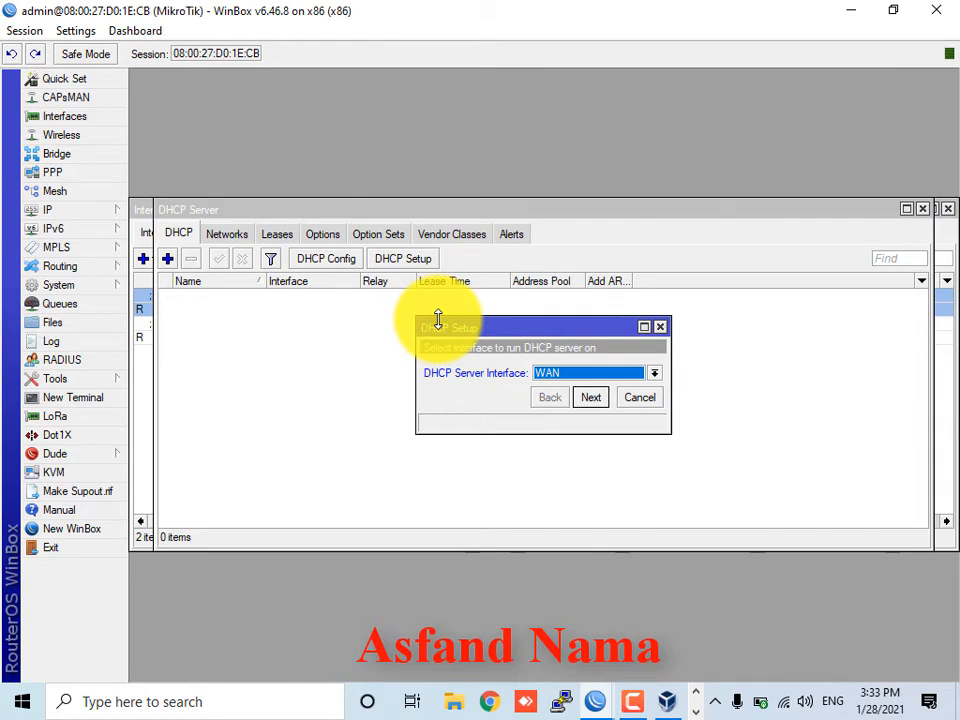
left_click(563, 375)
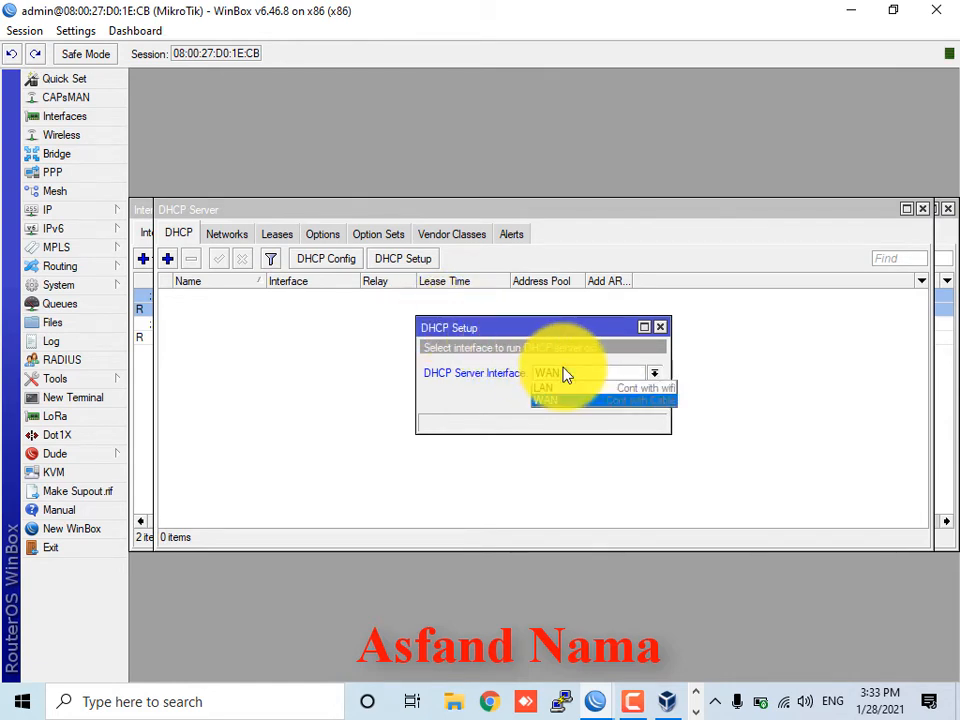
left_click(565, 390)
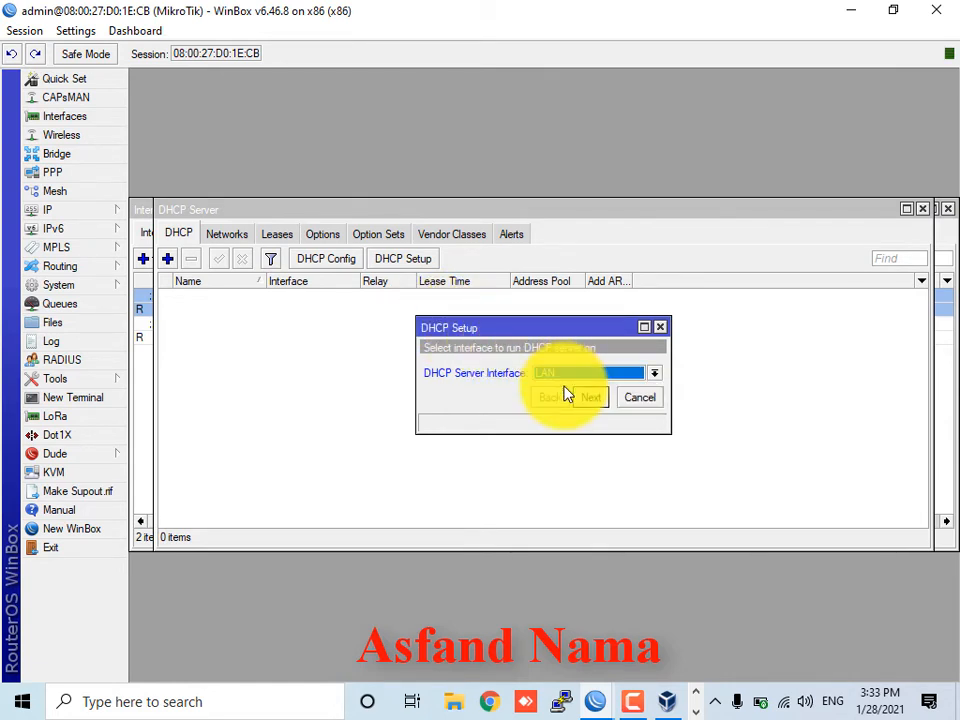
left_click(591, 404)
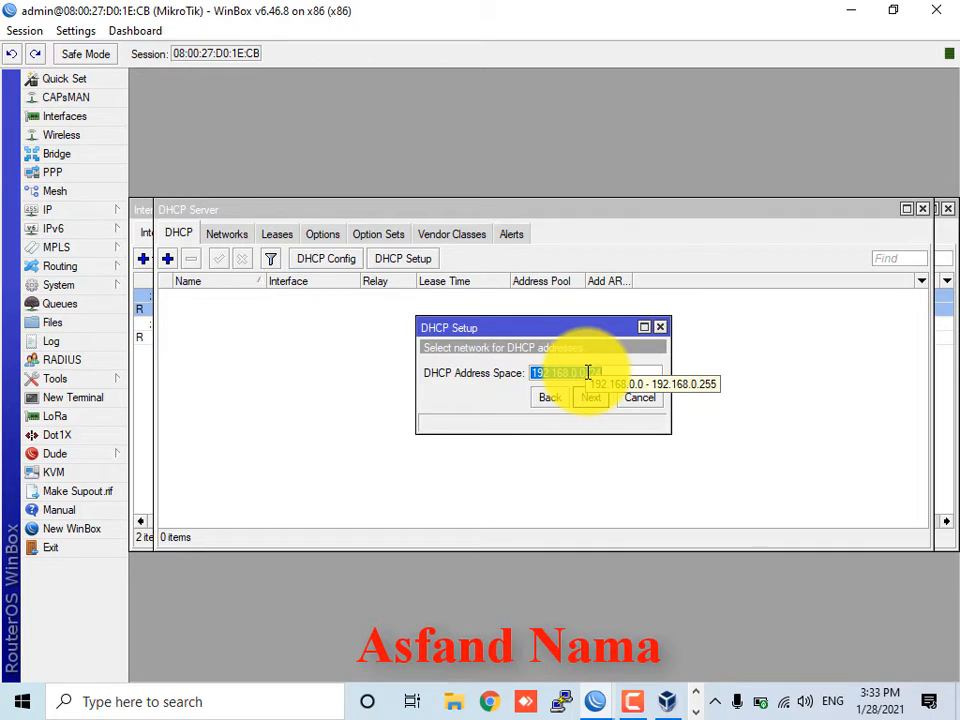
left_click(592, 397)
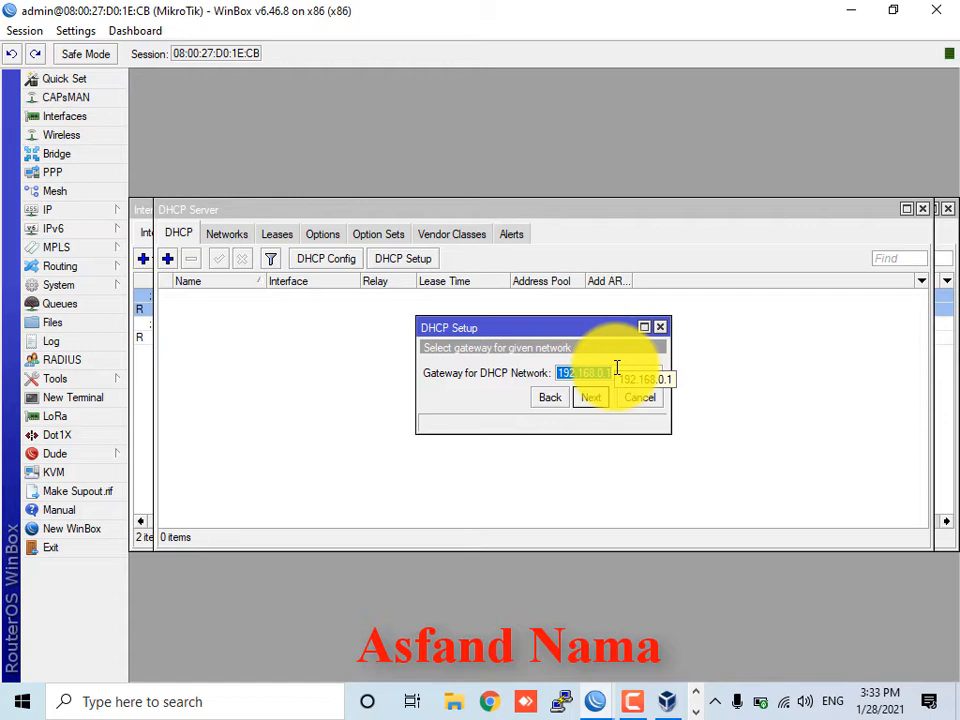
left_click(591, 397)
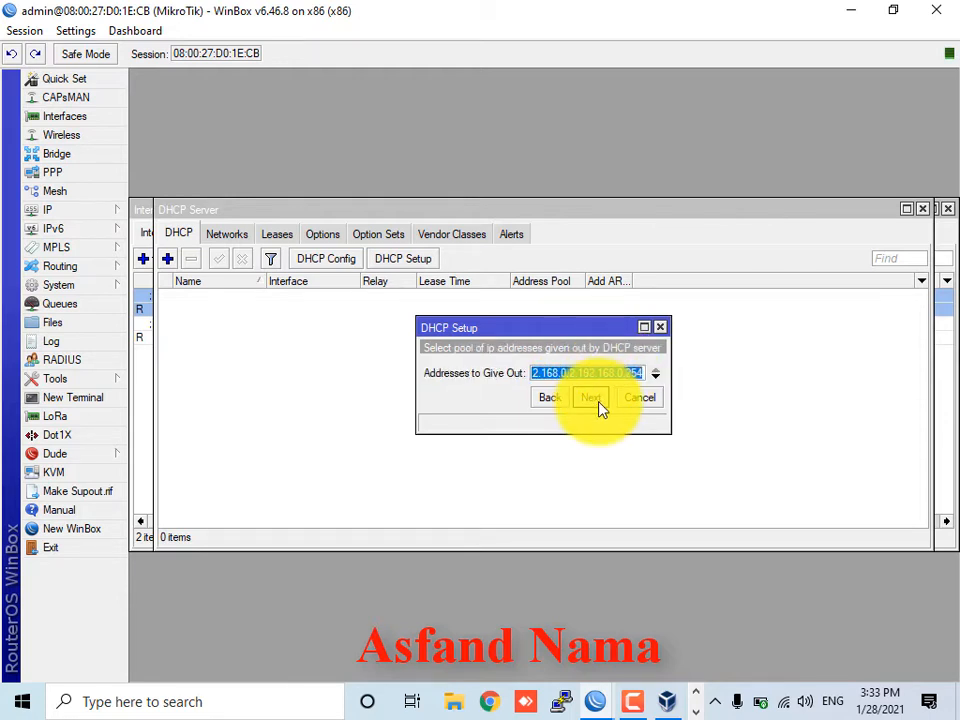
- Try adding a second range of addresses to give out, 192.168.1.1-192.168.1.254, and remove it again
left_click(568, 375)
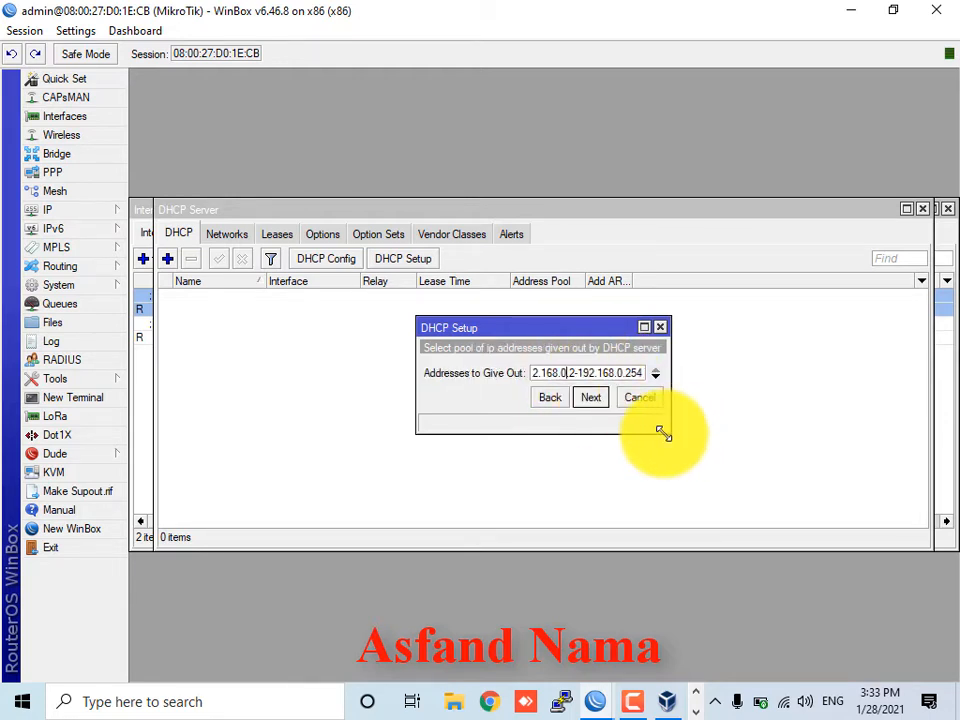
left_click_drag(668, 431, 826, 490)
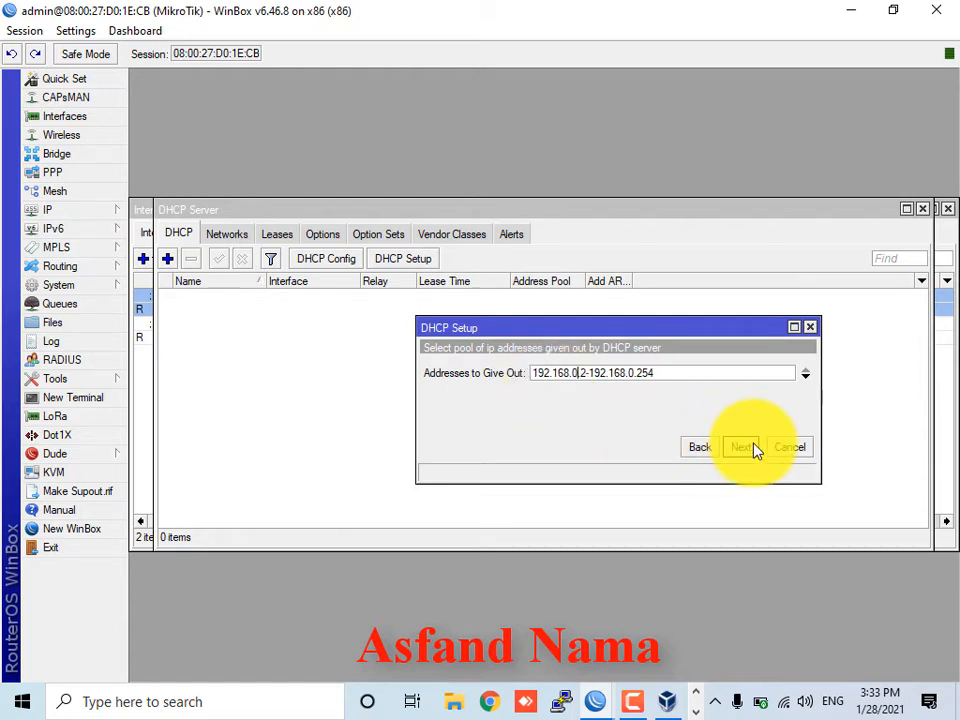
left_click(806, 378)
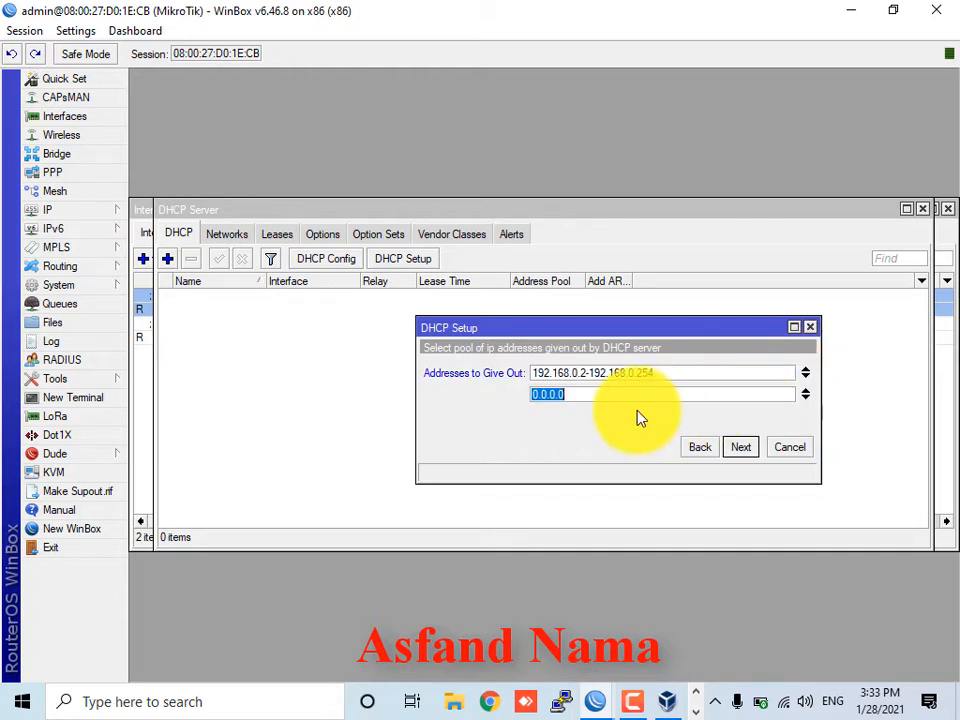
type("192.168.0")
key("BackSpace")
type("1")
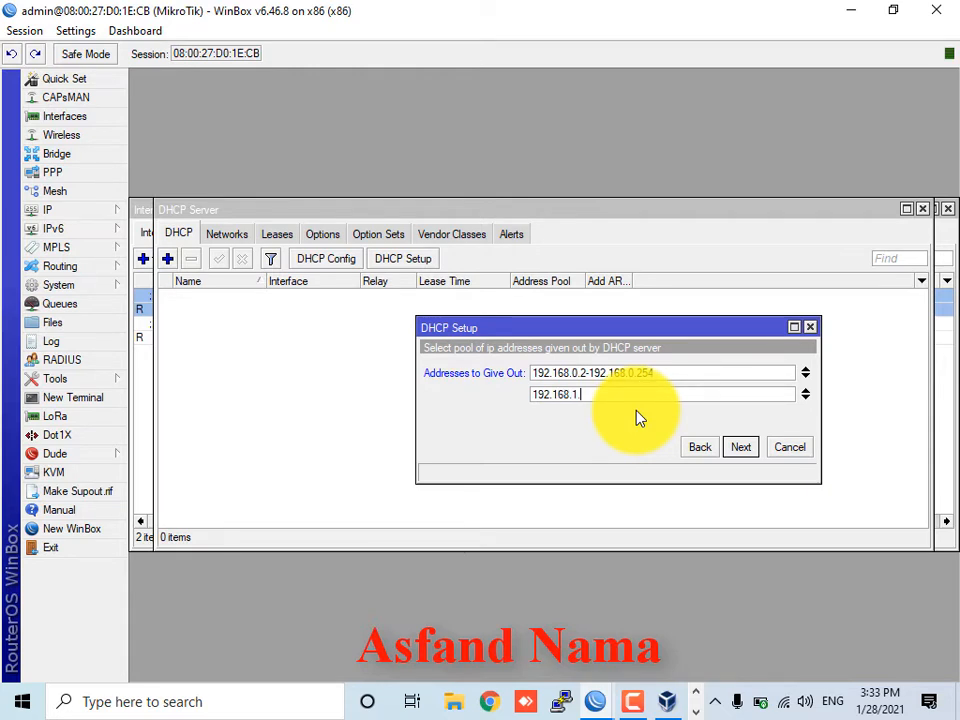
type(".1-192.168.1.")
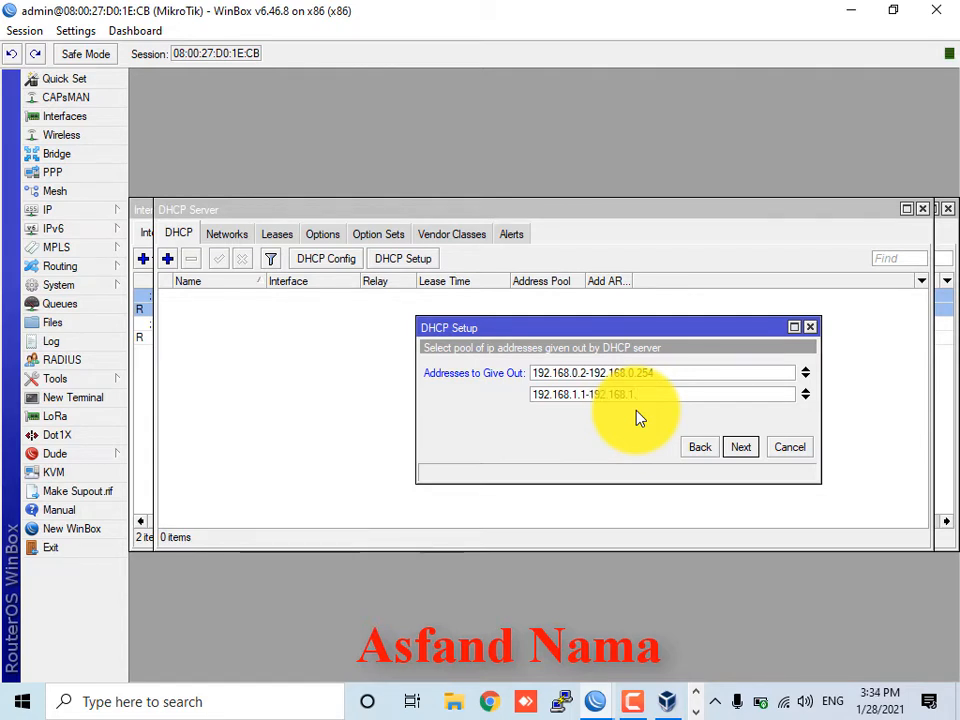
type("254")
left_click(806, 396)
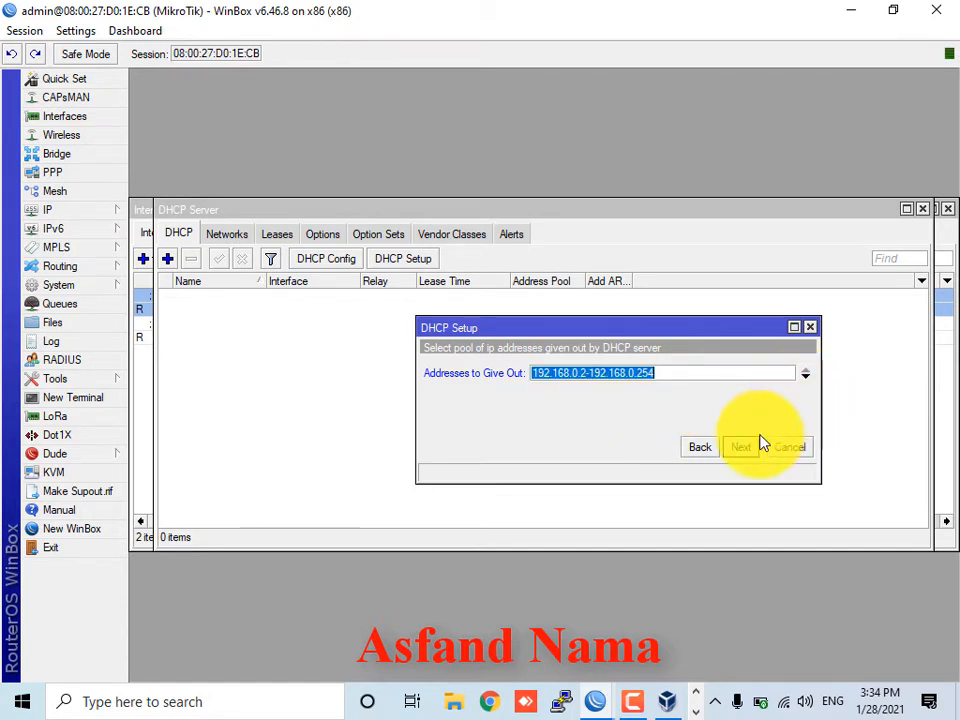
- Accept the address pool 192.168.0.2-192.168.0.254 and set the DHCP DNS server to 1.1.1.1
left_click(740, 447)
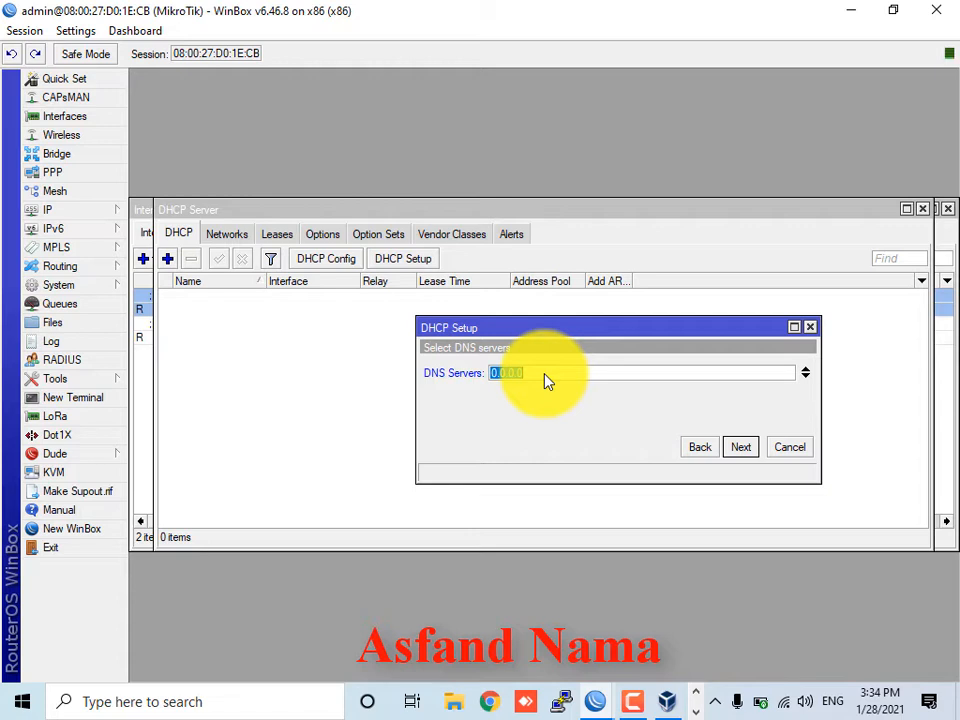
type("1.1.1.1")
left_click(741, 447)
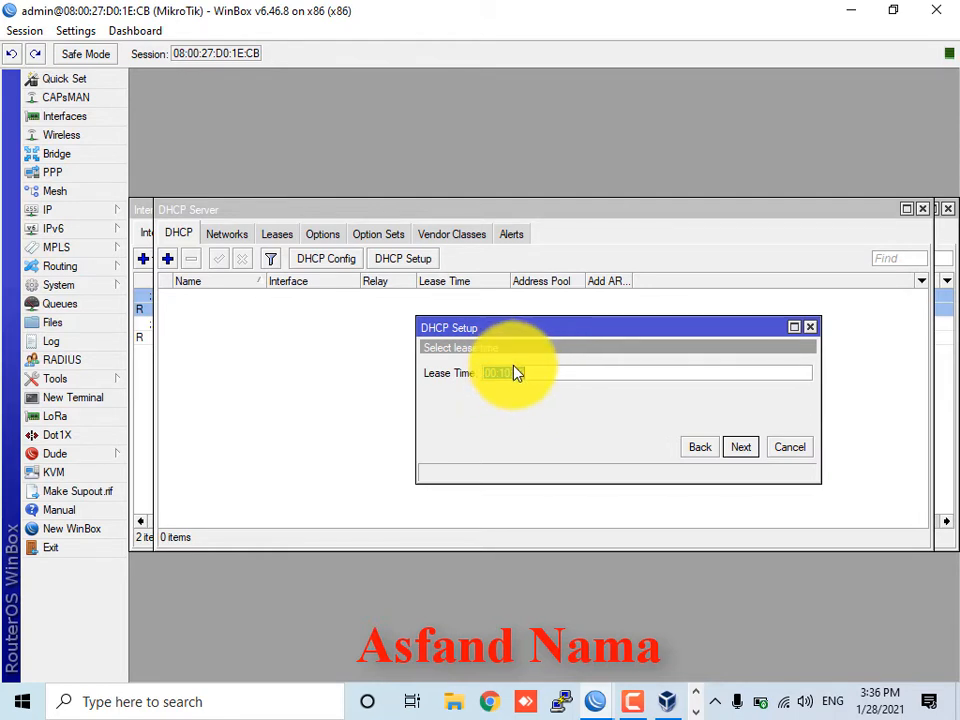
- Set the DHCP lease time to 1d00:10:00 and finish the DHCP setup
left_click(497, 373)
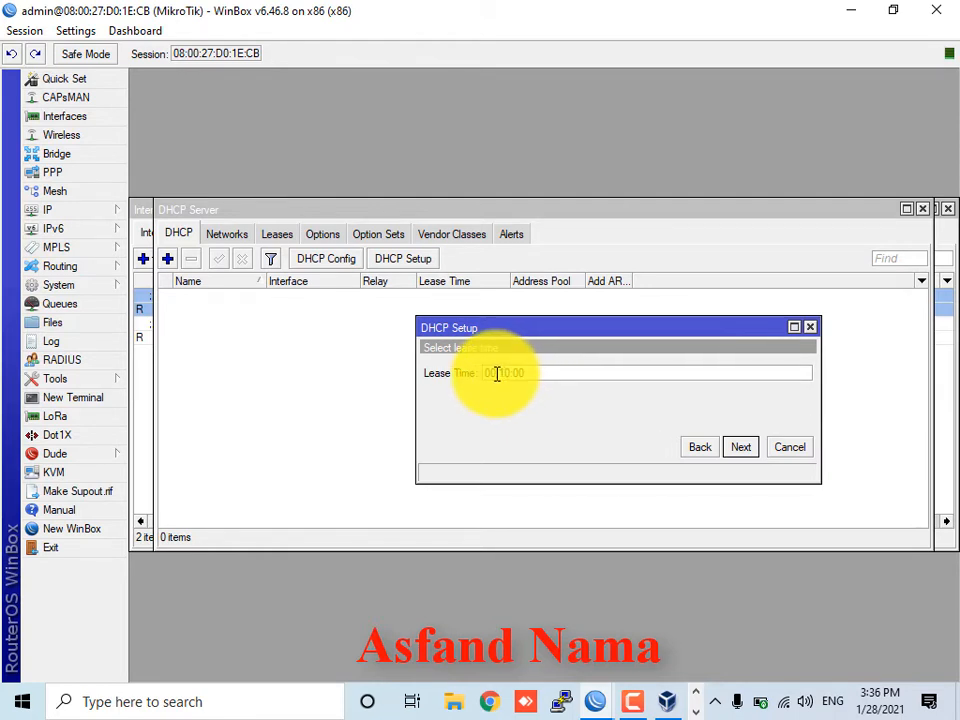
key("BackSpace")
type("0")
type("id")
key("BackSpace")
key("BackSpace")
type("1d")
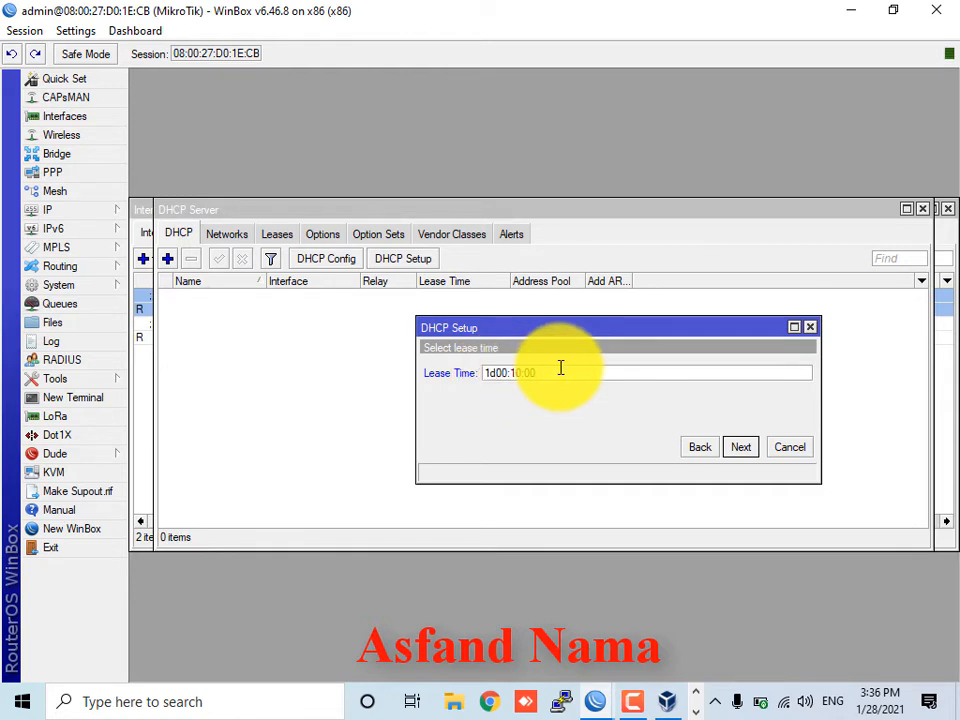
left_click(741, 450)
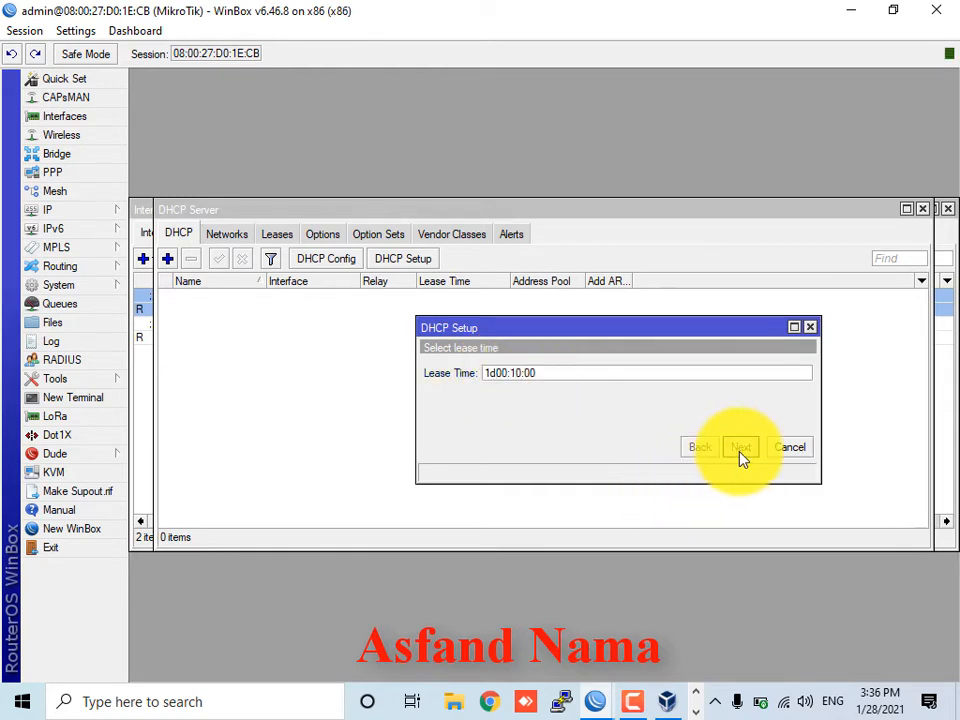
left_click(542, 370)
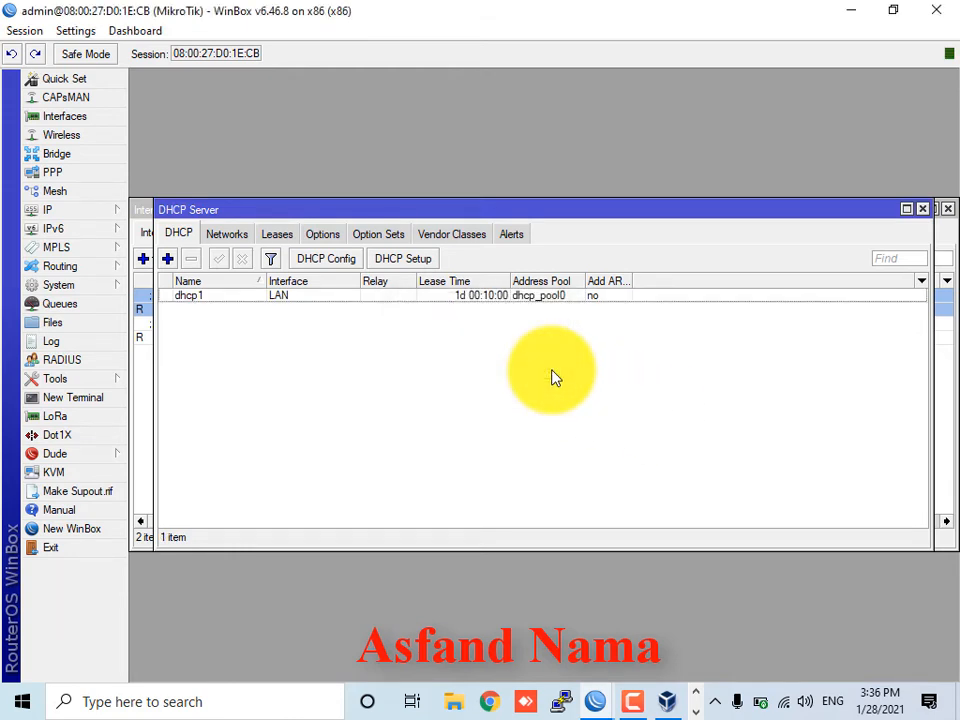
- Check the DHCP network entry, then enable Always Broadcast on the dhcp1 server, keeping dhcp_pool0 as its address pool
left_click(230, 235)
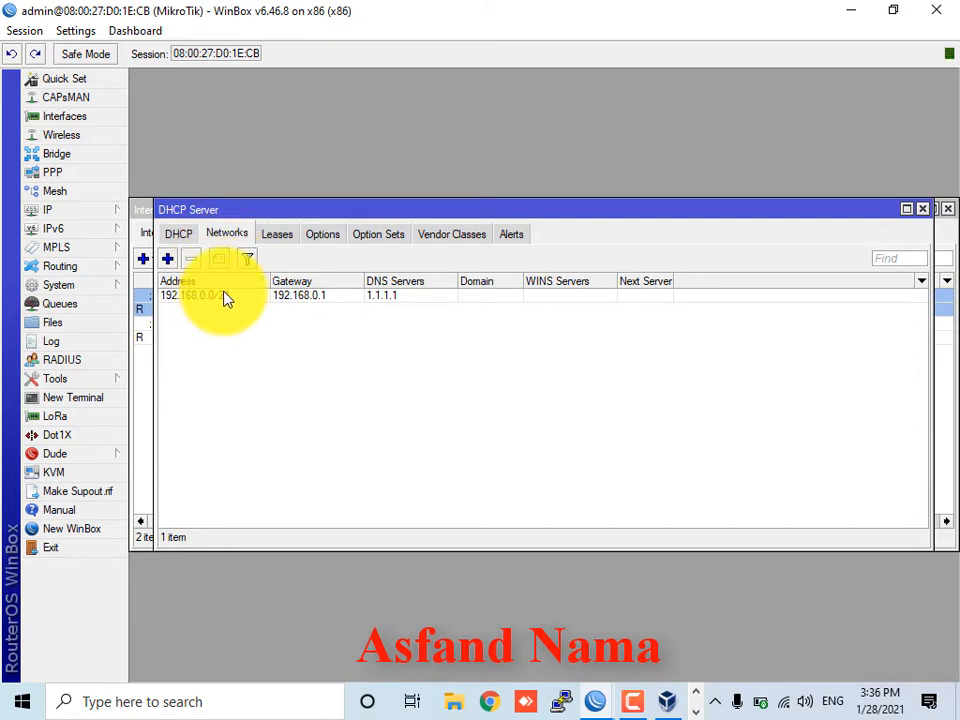
left_click(180, 237)
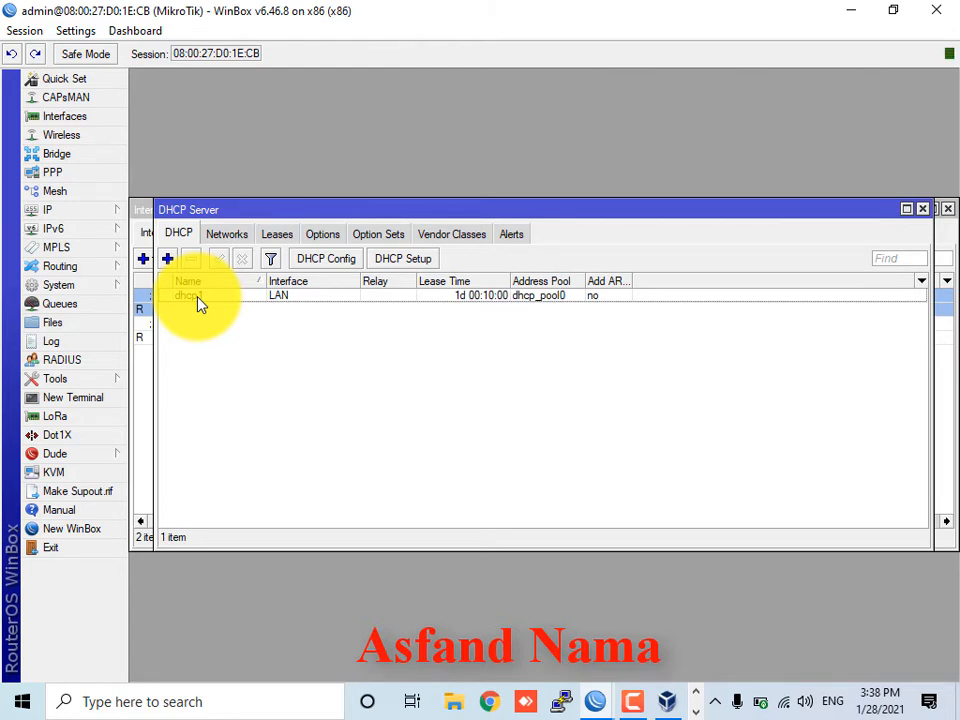
double_click(198, 300)
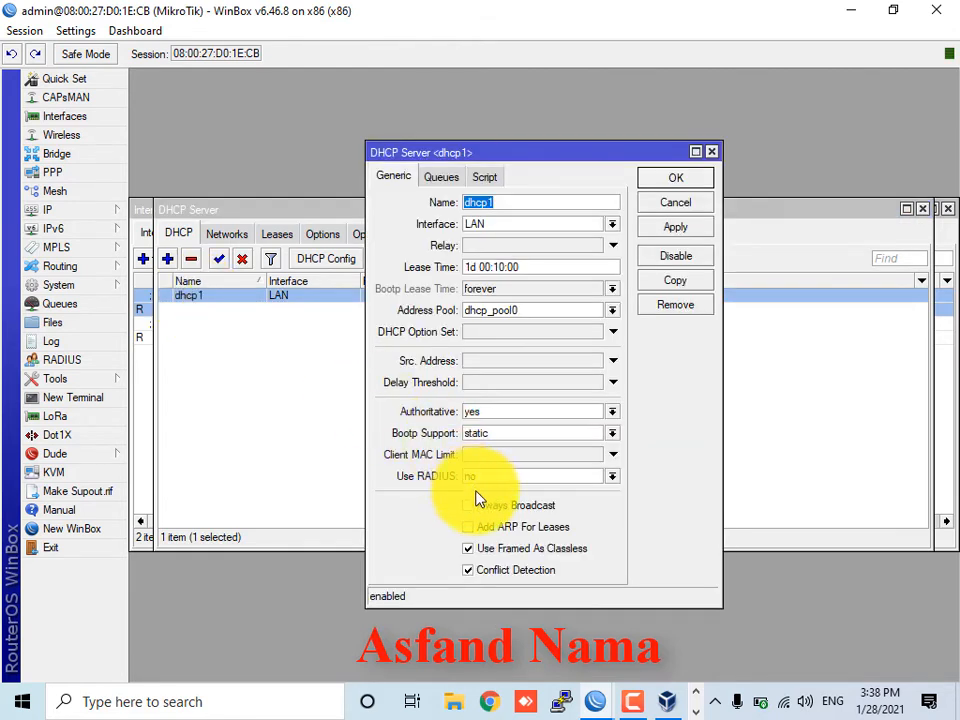
left_click(497, 510)
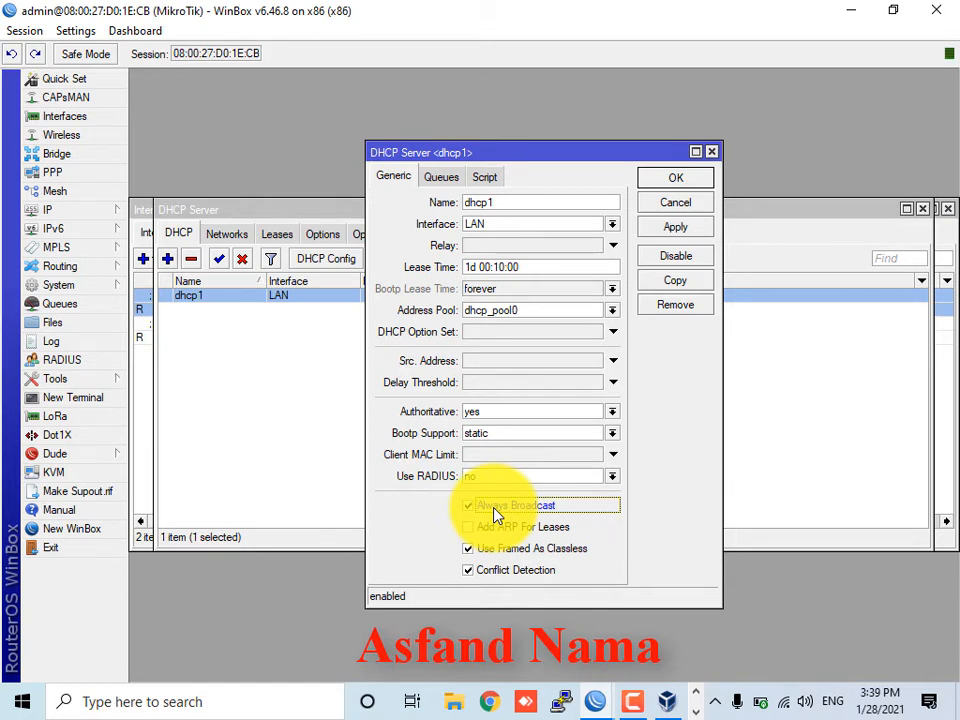
left_click(493, 514)
left_click(610, 313)
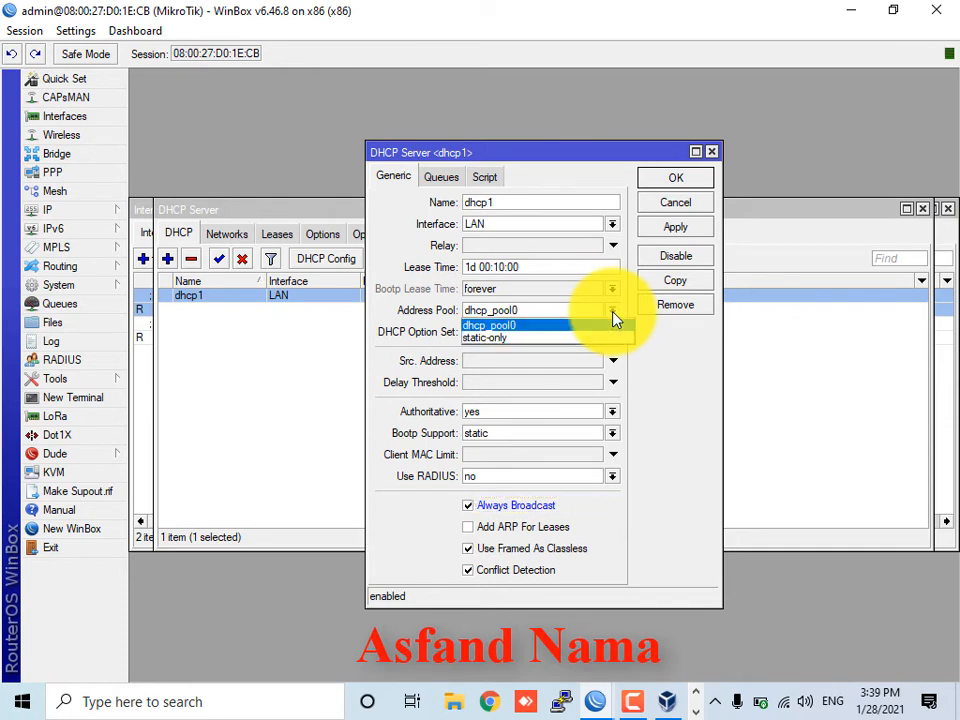
left_click(491, 325)
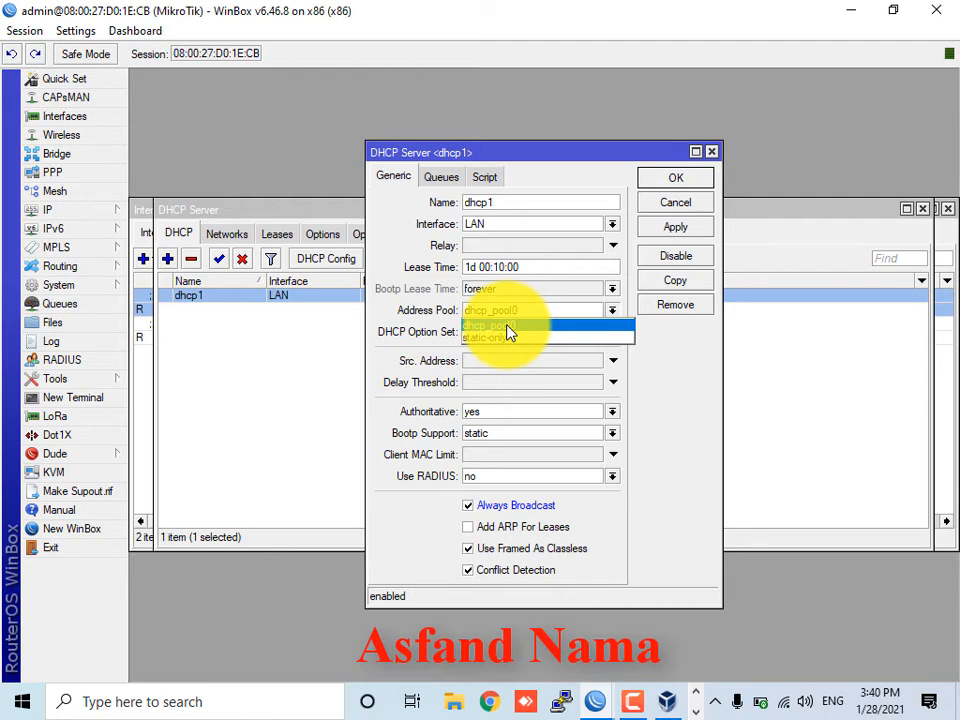
- Review the dhcp_pool0 entry in the IP pools, then save the dhcp1 server settings
left_click(100, 217)
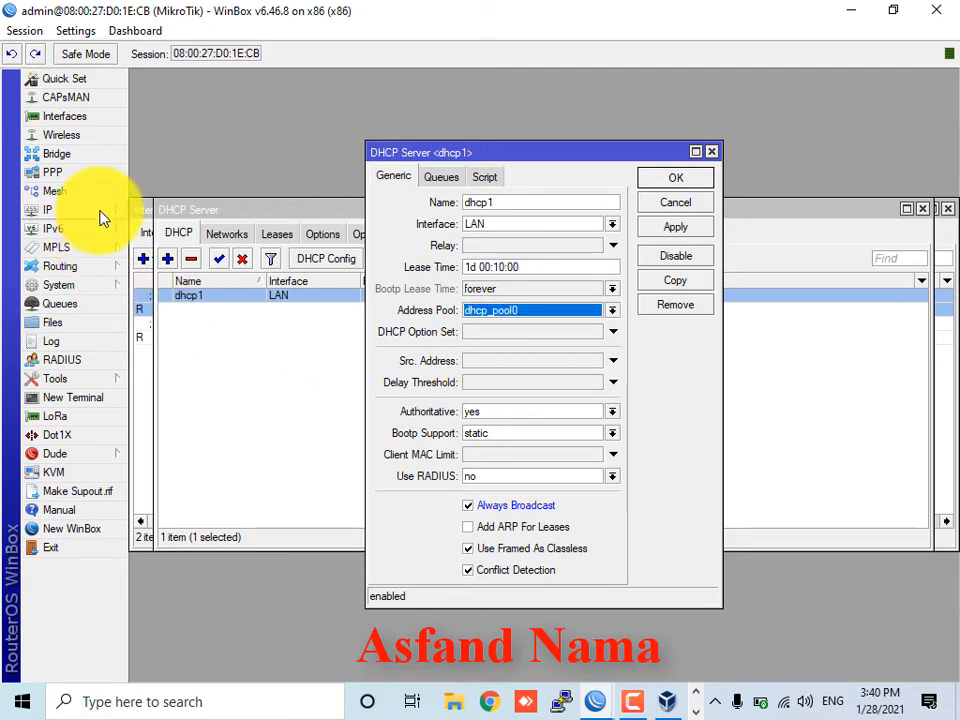
left_click(78, 210)
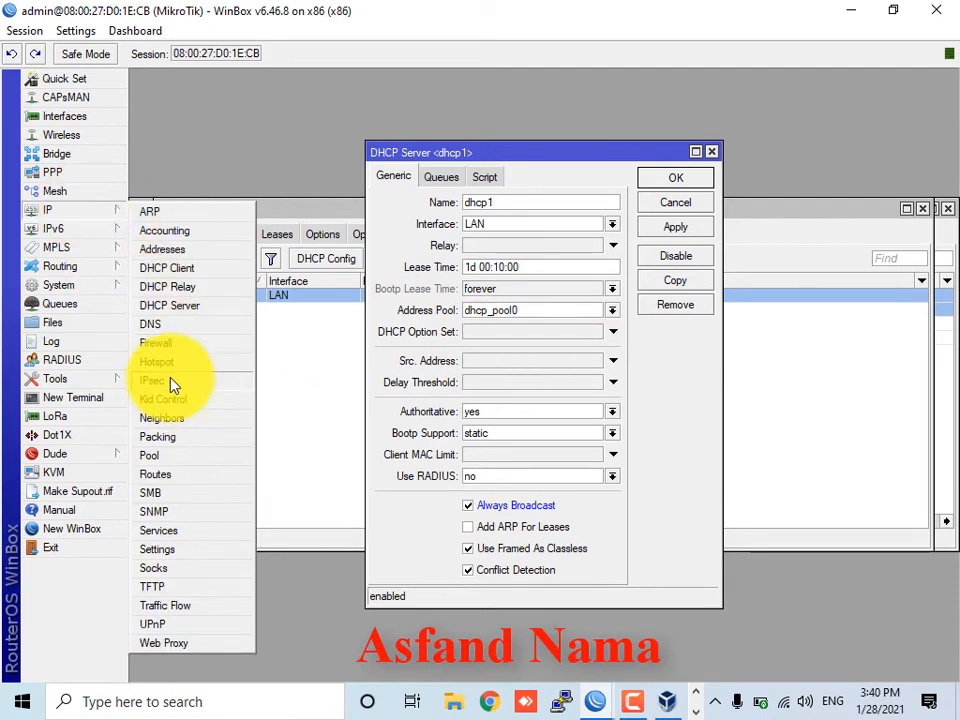
left_click(178, 458)
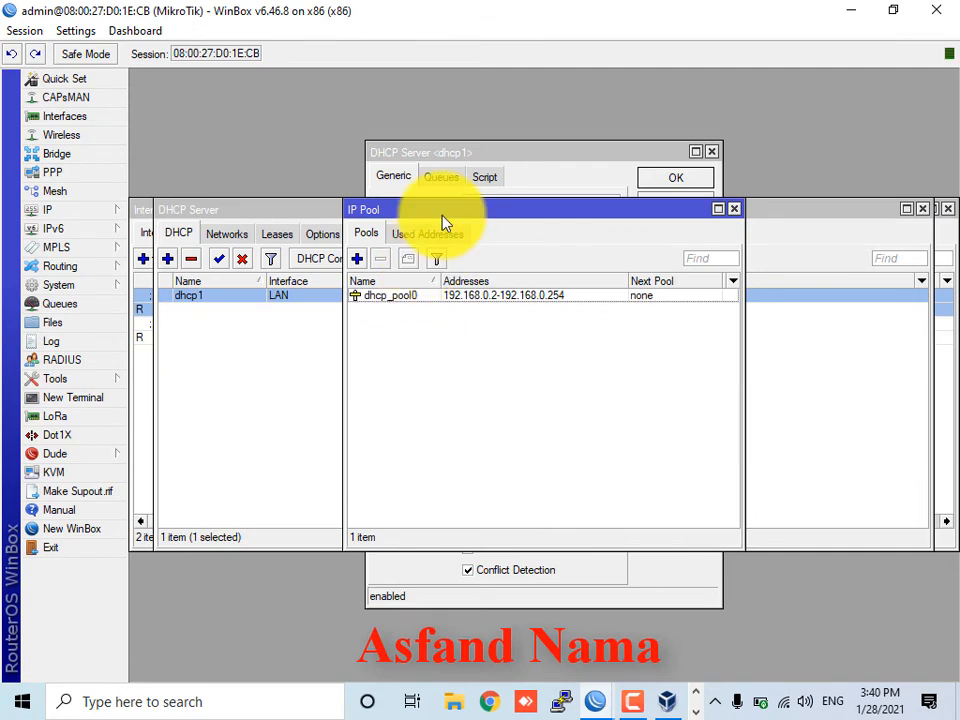
left_click_drag(443, 221, 398, 416)
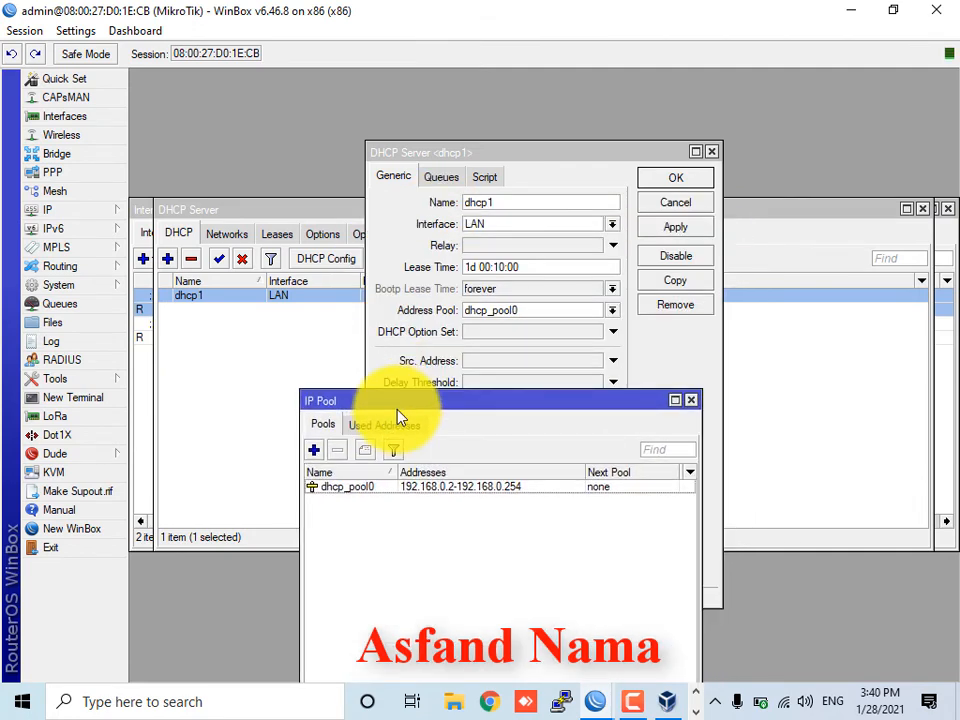
left_click(453, 490)
double_click(453, 490)
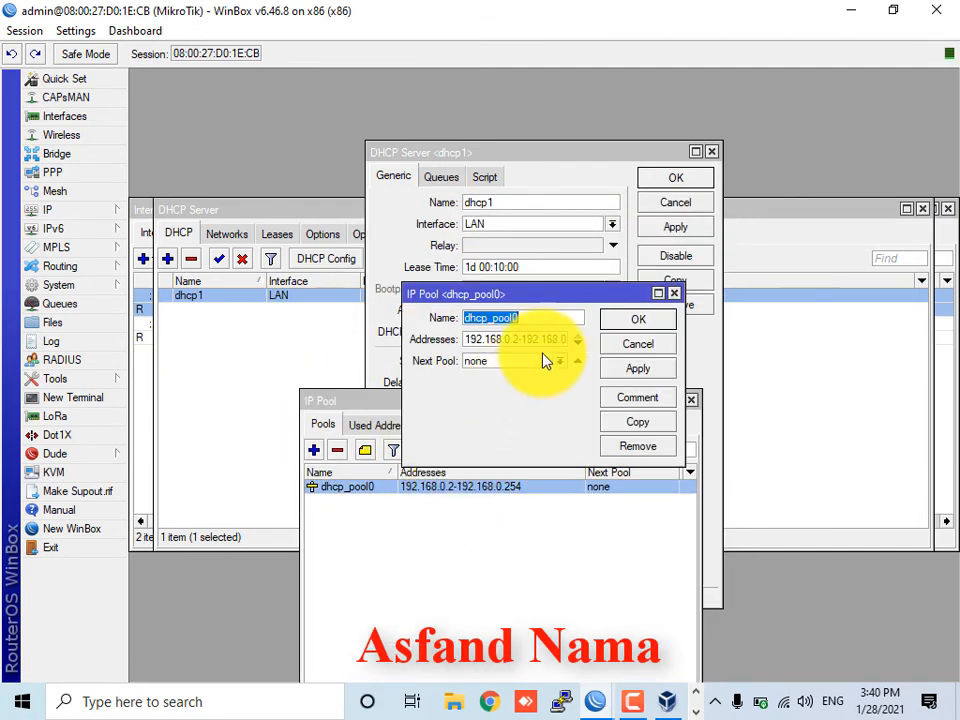
left_click(638, 317)
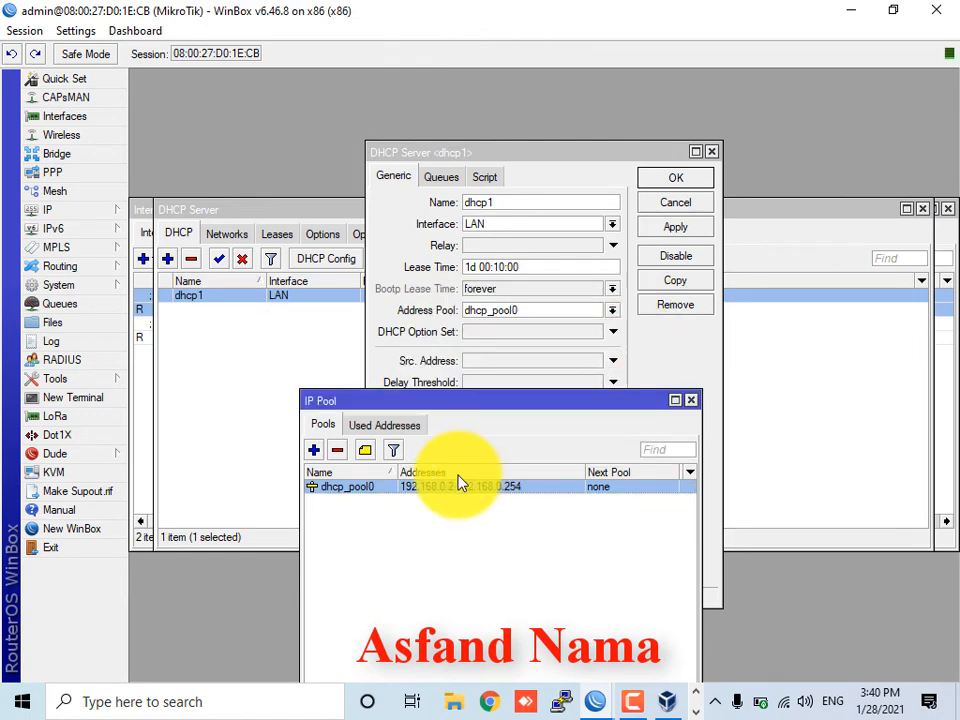
left_click(690, 400)
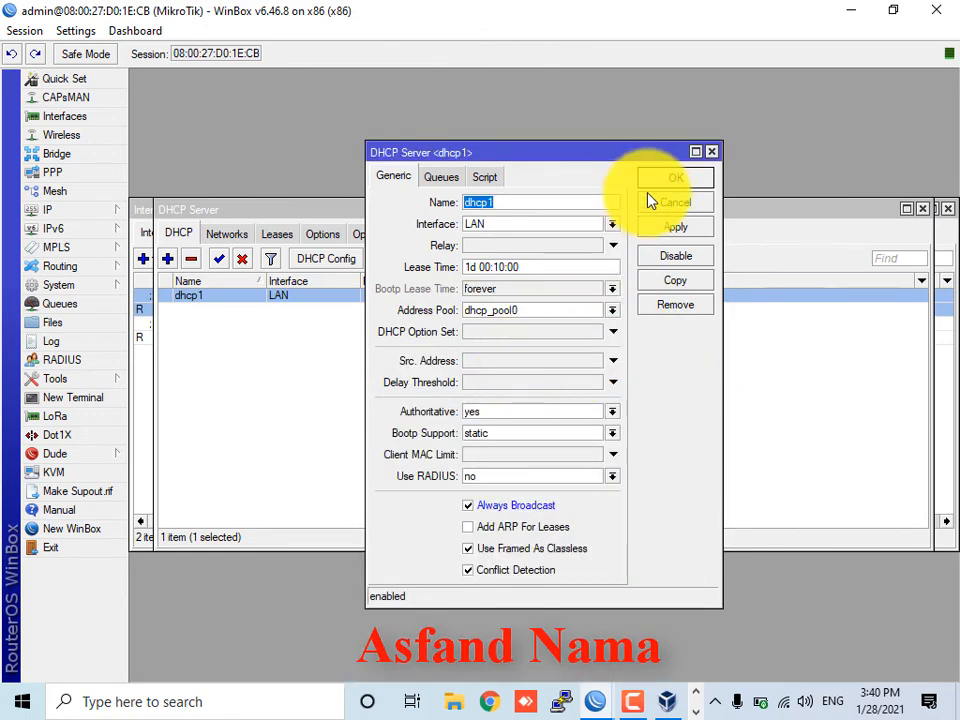
left_click(670, 178)
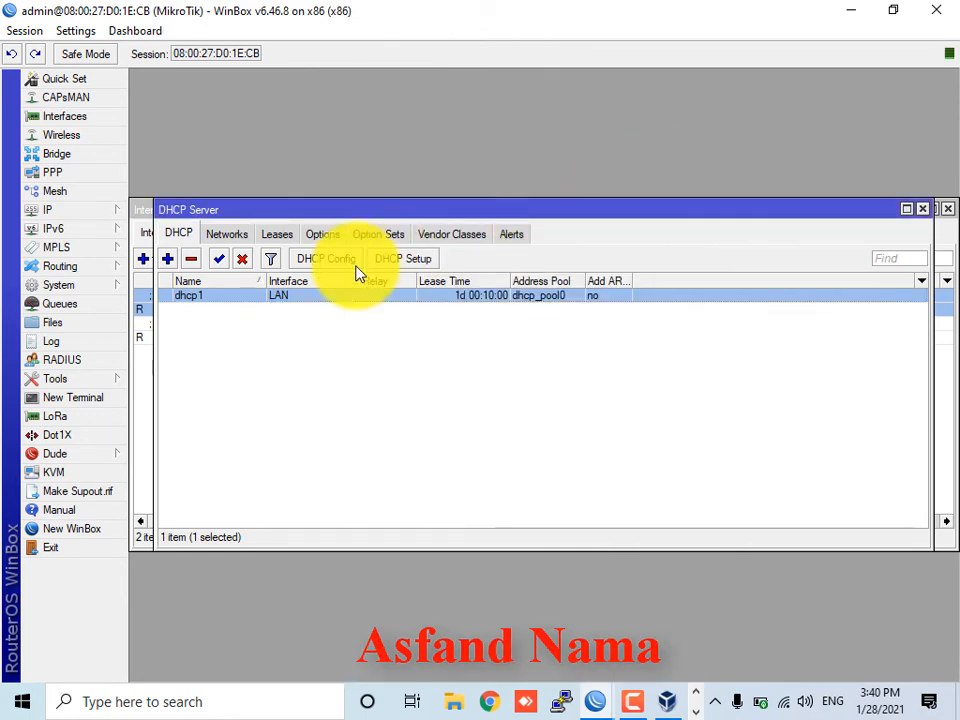
- Switch to Paint and mark the network diagram's uplink and client devices with red pencil strokes
left_click(696, 711)
left_click(500, 705)
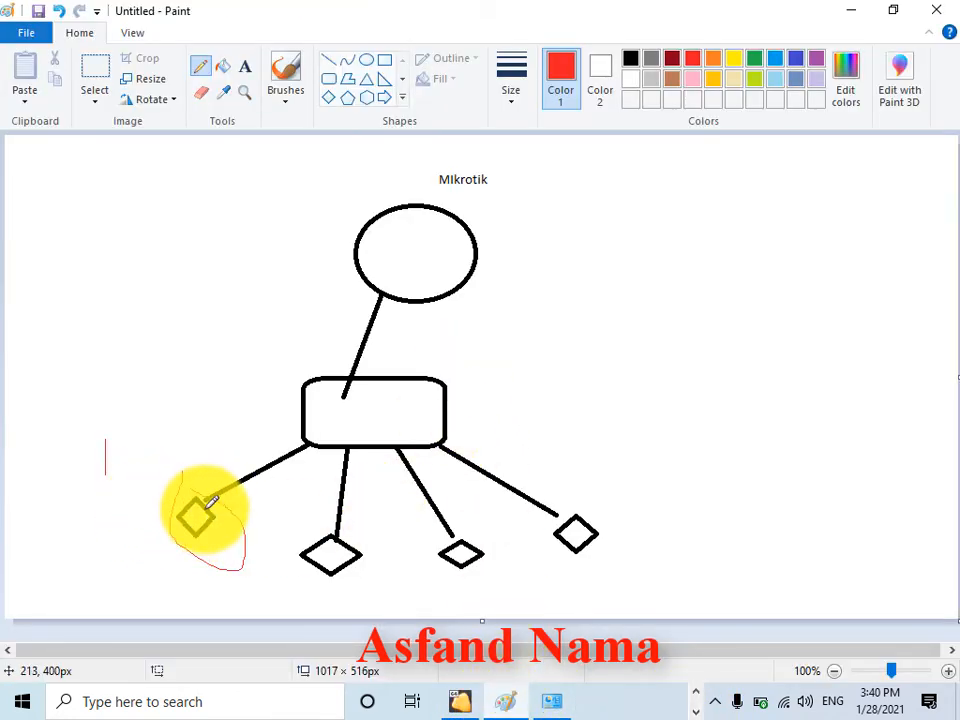
left_click_drag(200, 505, 297, 433)
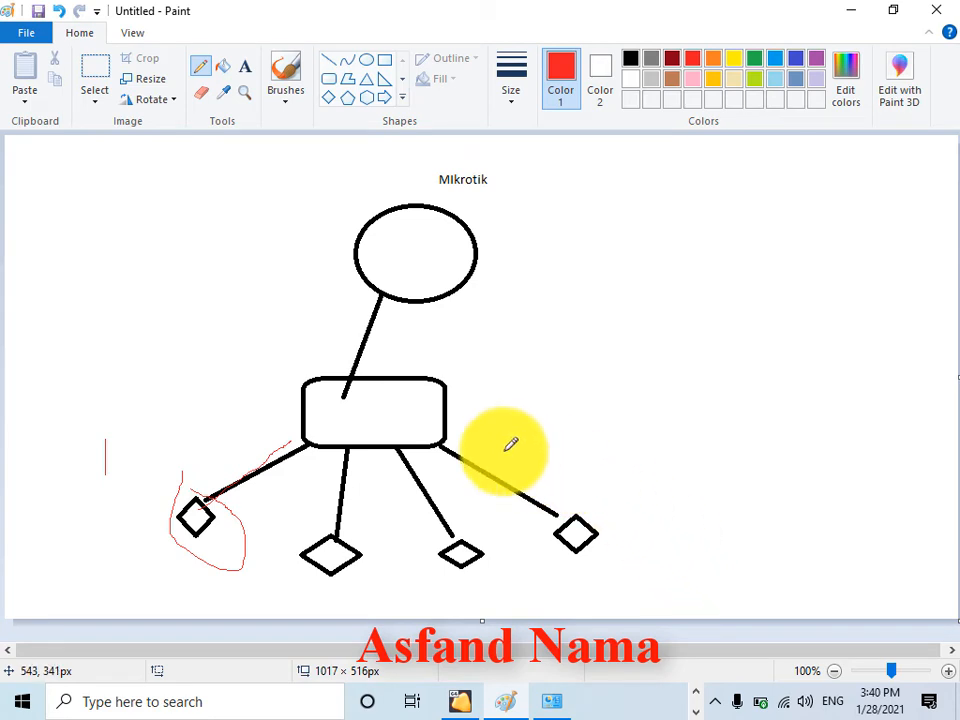
left_click_drag(332, 406, 372, 295)
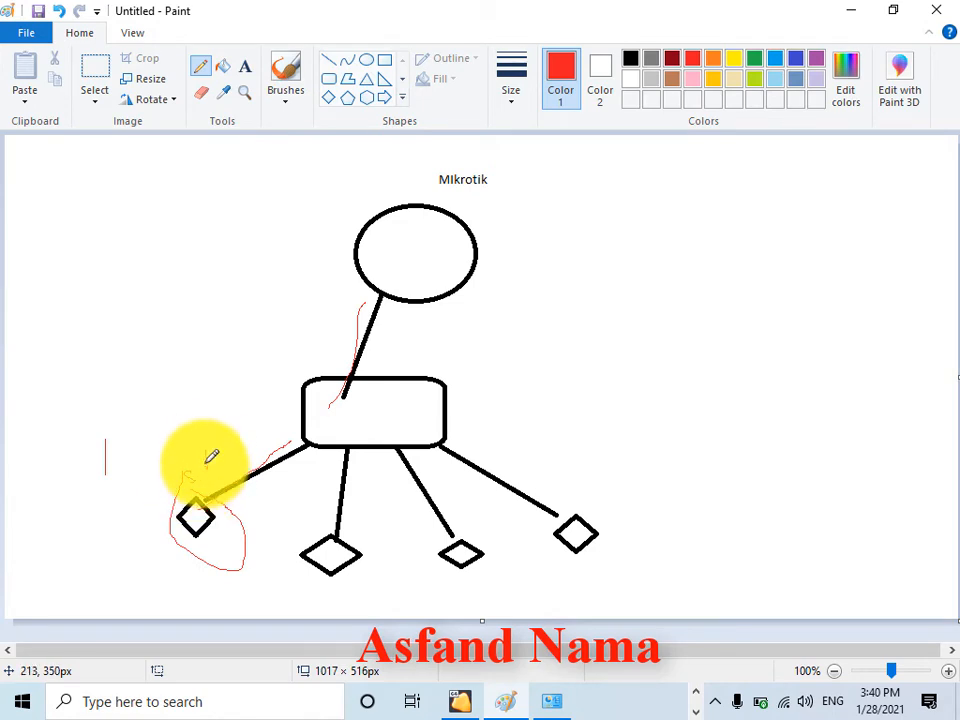
left_click_drag(206, 452, 206, 468)
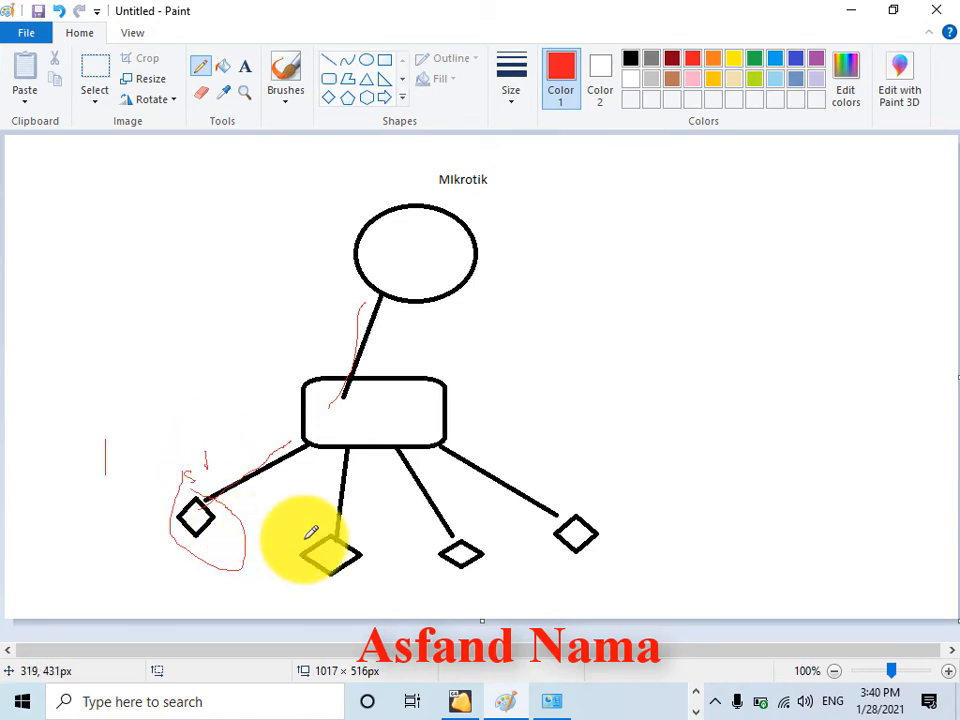
left_click_drag(400, 502, 405, 540)
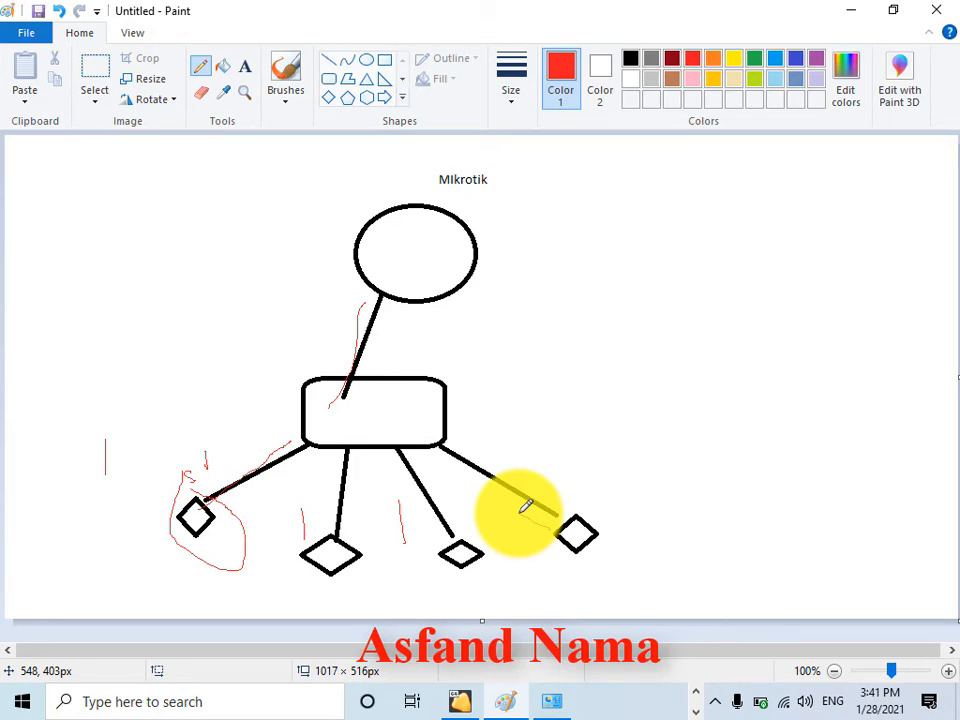
- Switch back to WinBox, view the DHCP leases, and close the DHCP Server and Address List windows
left_click(555, 702)
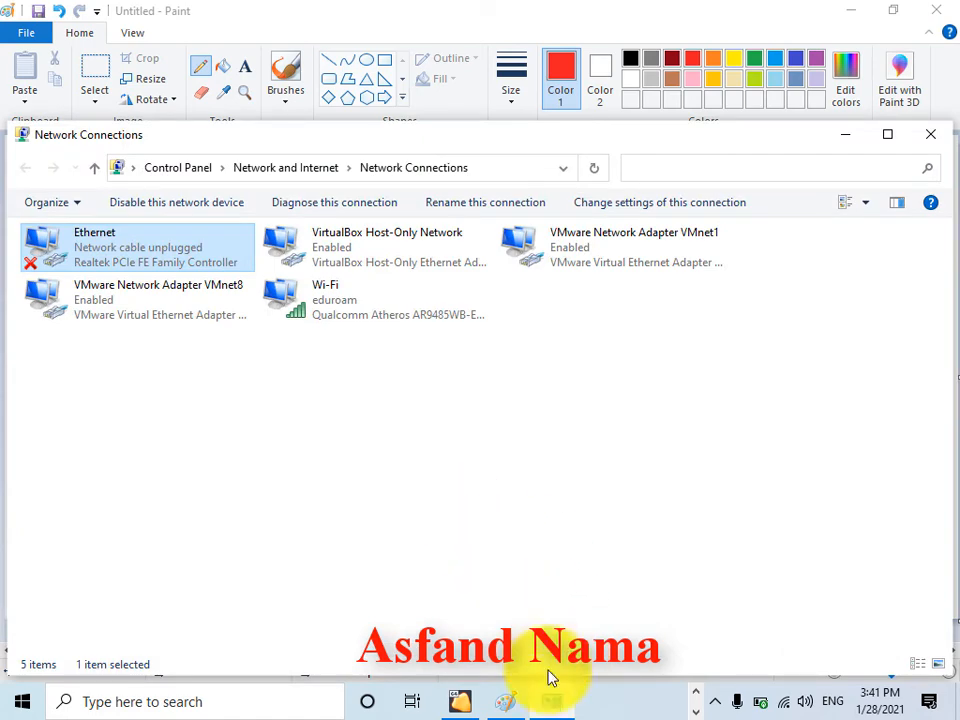
left_click(697, 691)
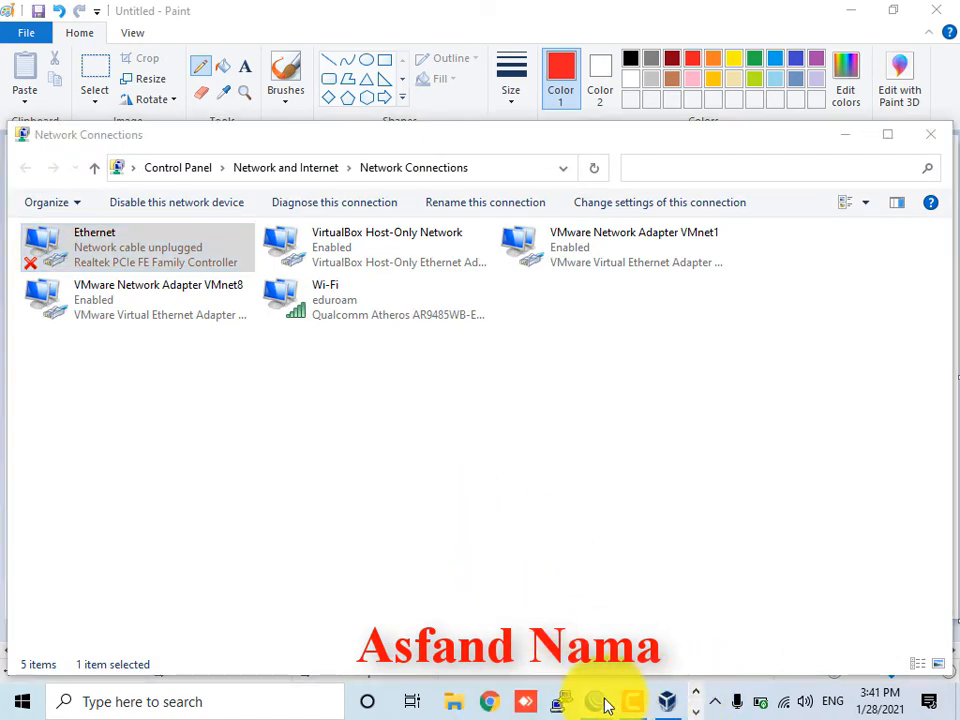
mouse_move(607, 706)
left_click(482, 595)
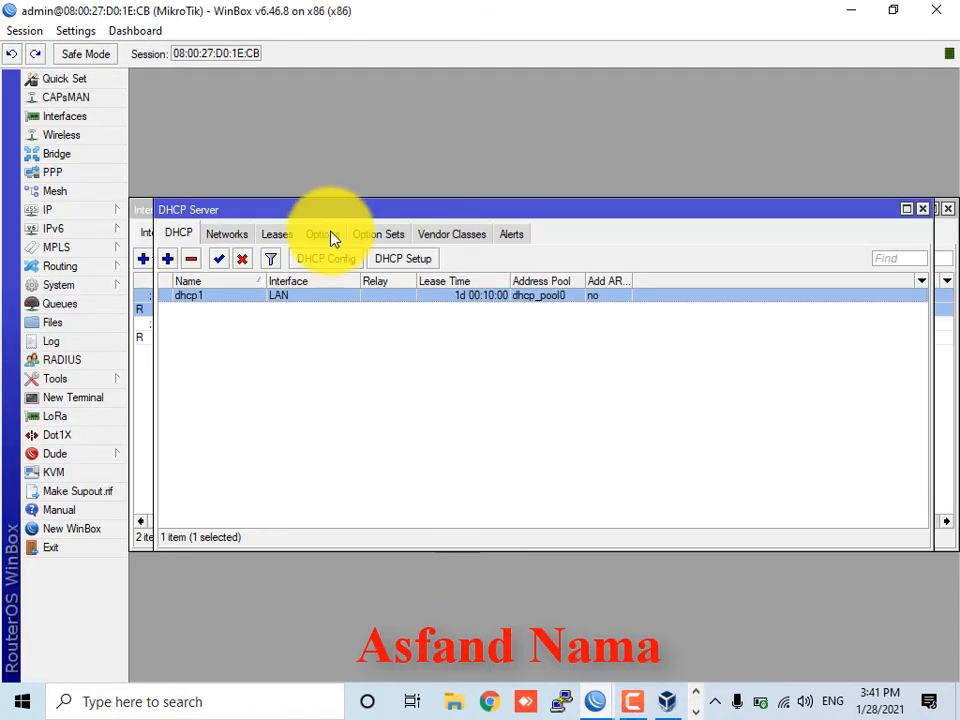
left_click(278, 236)
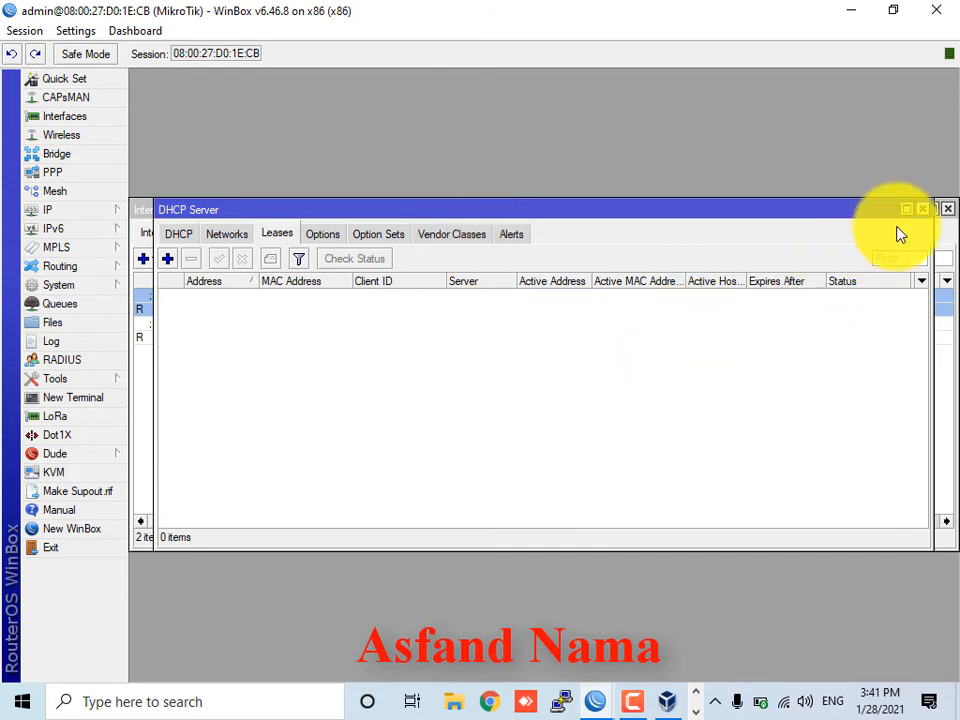
left_click(947, 209)
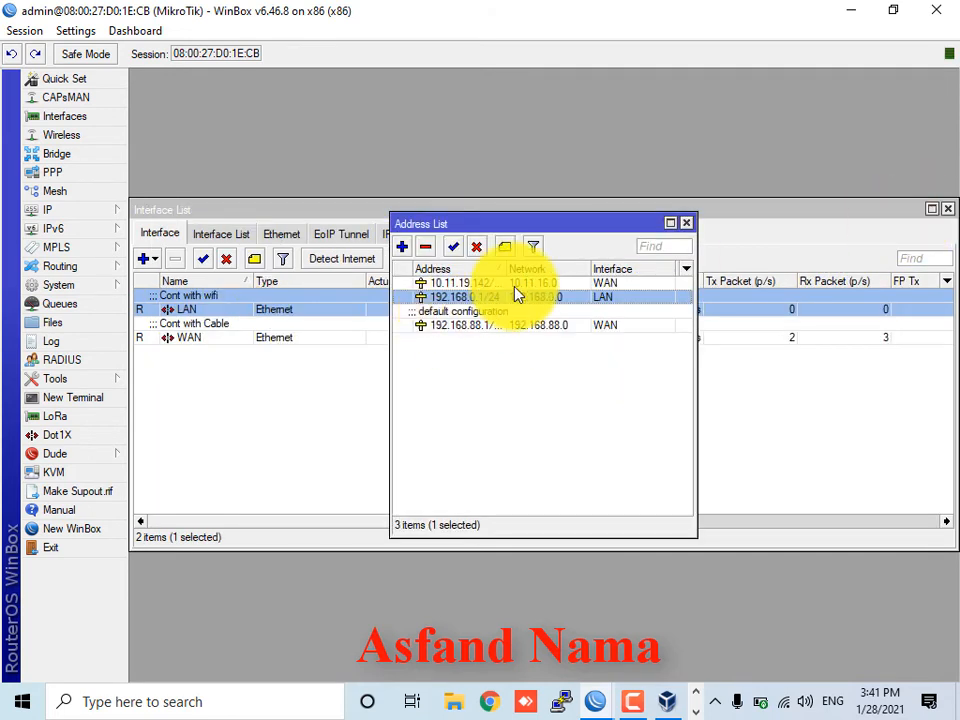
left_click(686, 223)
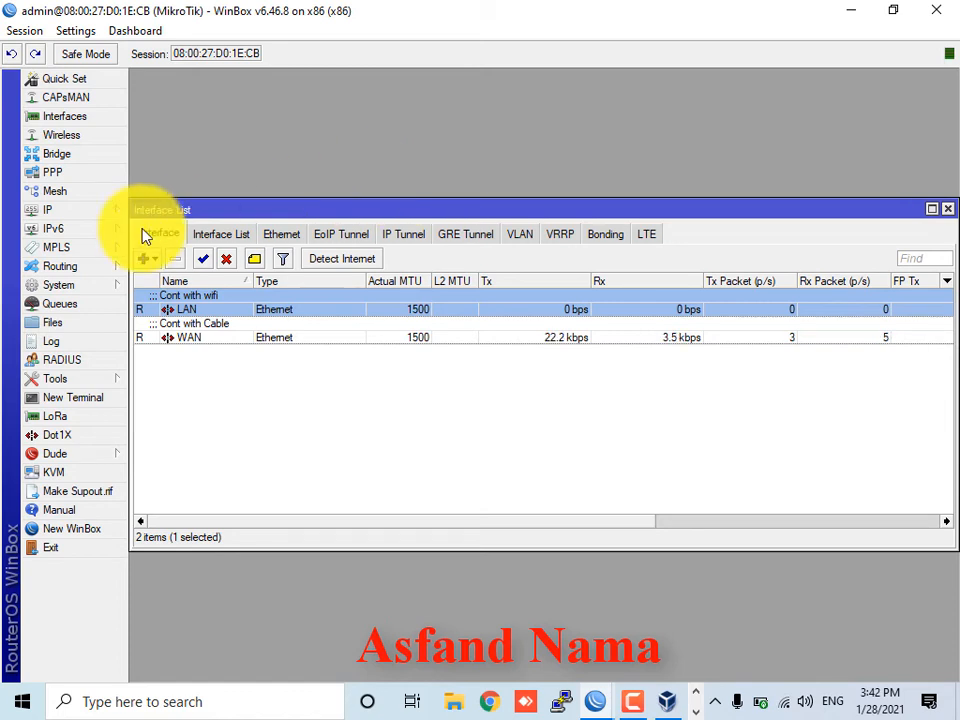
- Create a router configuration backup, entering a backup name and the backup password, with aes-sha256 encryption
left_click(51, 326)
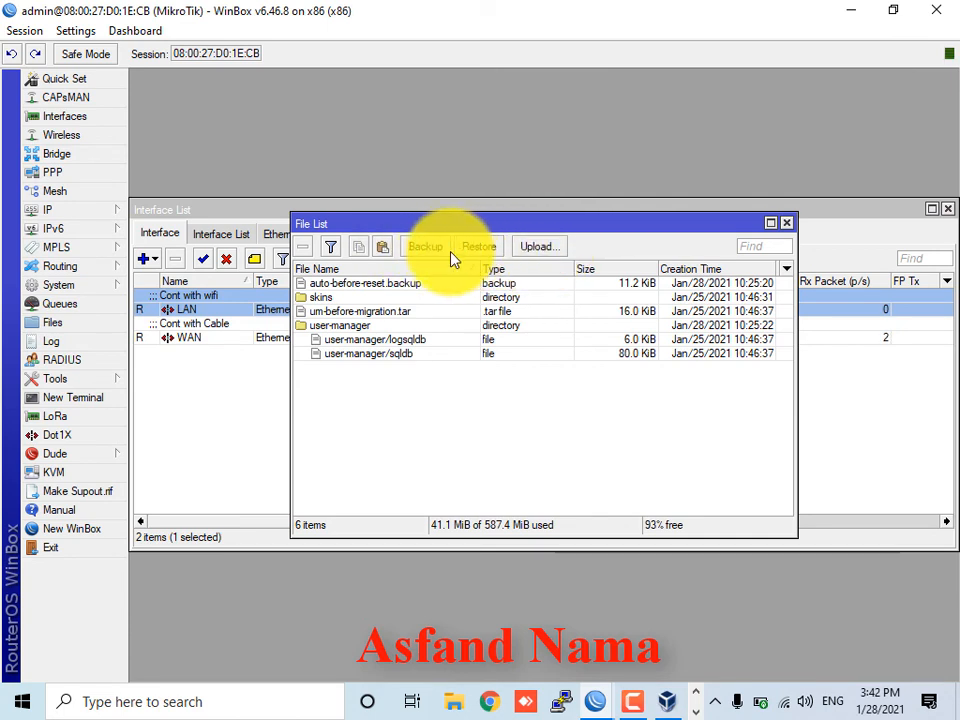
left_click(423, 247)
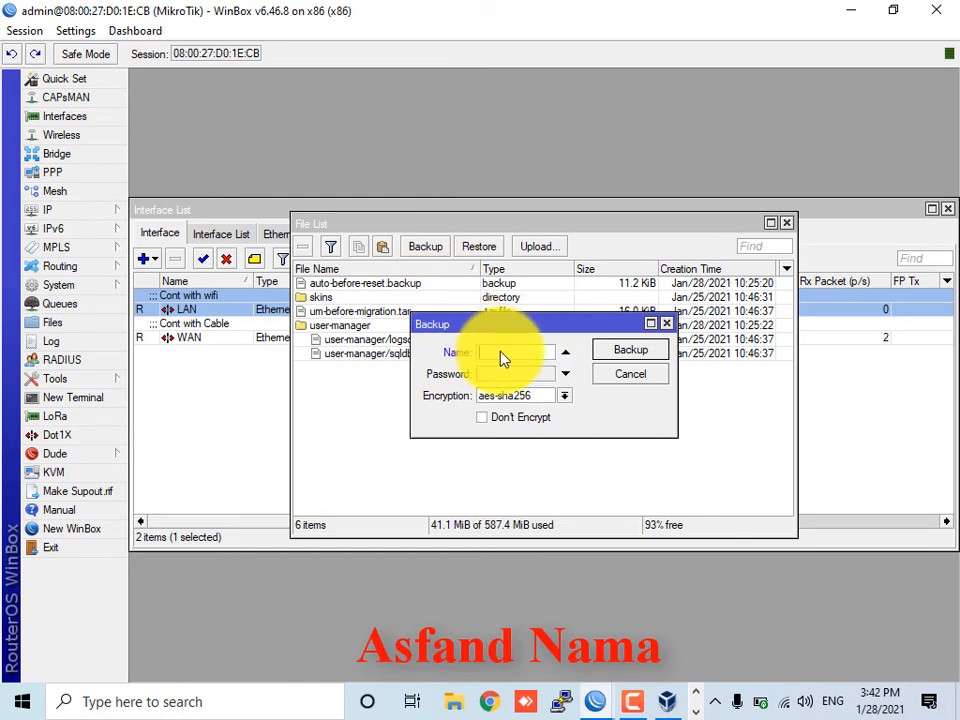
type("asfand")
left_click(505, 376)
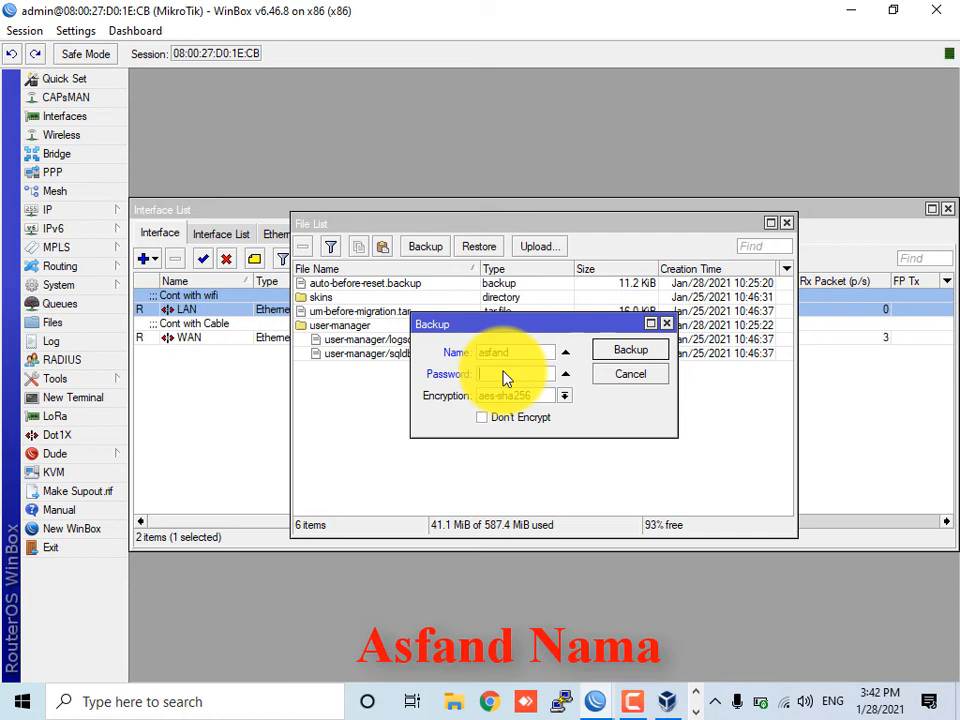
type("******")
left_click(565, 396)
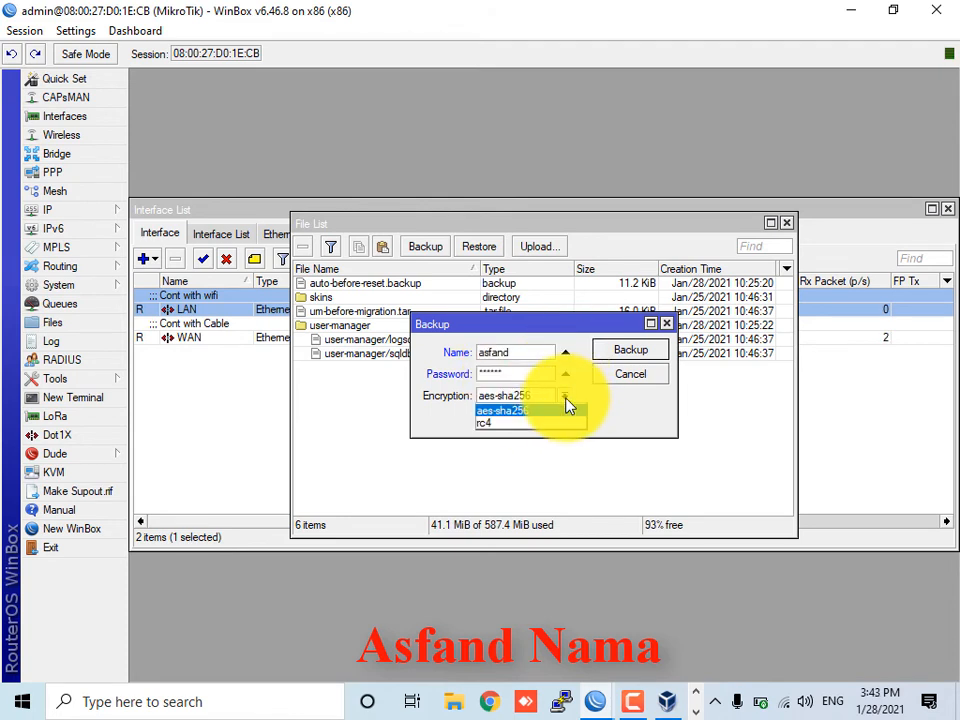
left_click(565, 398)
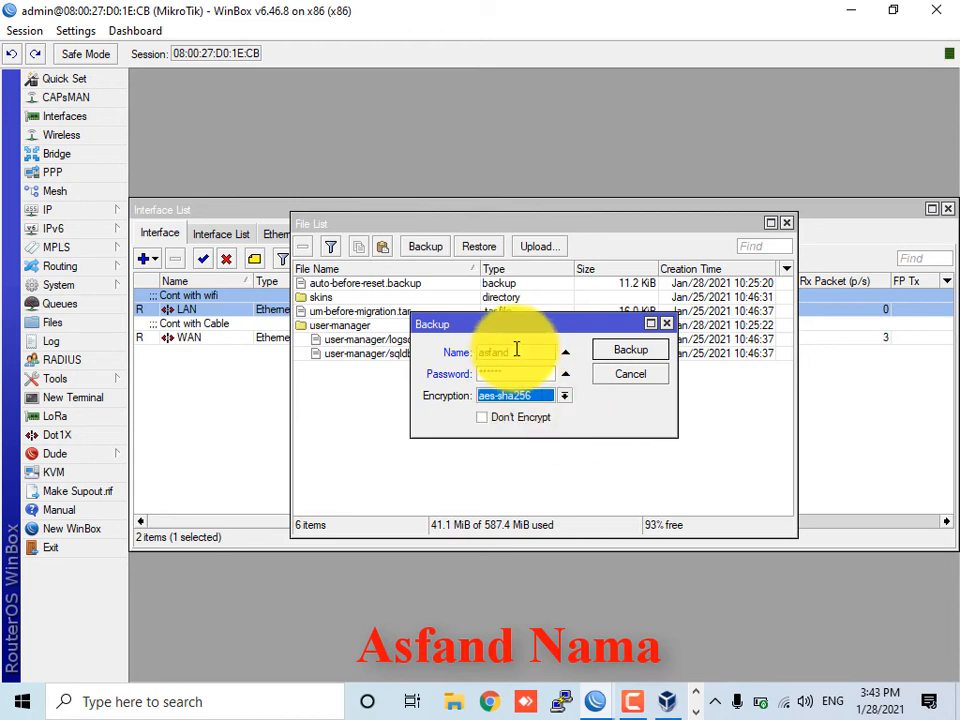
left_click(608, 354)
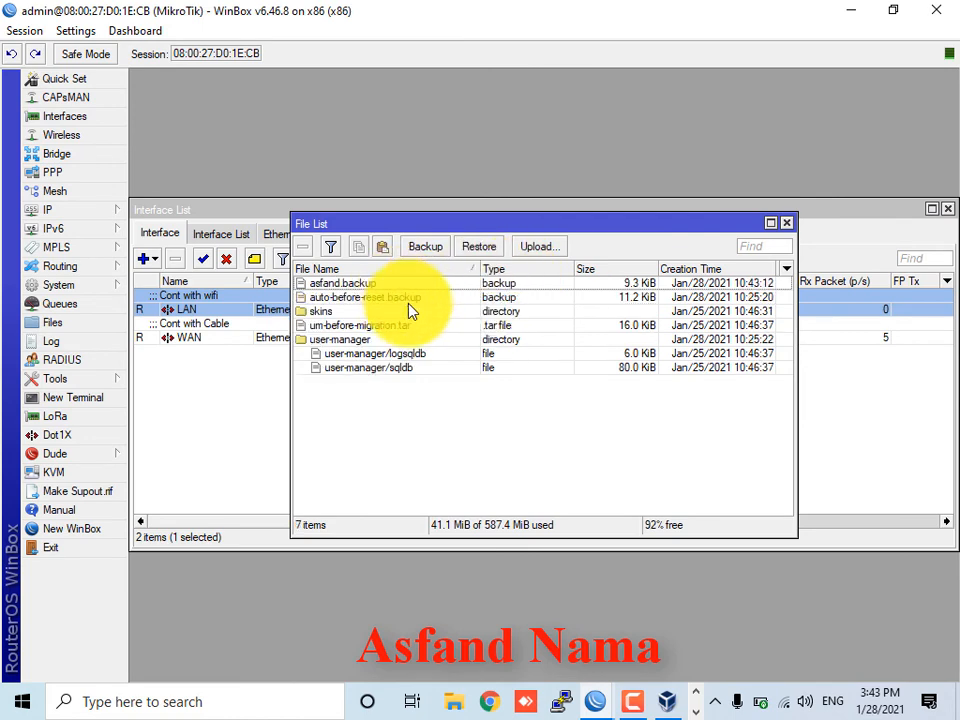
- Copy the new backup file from the router's file list to the Windows desktop, minimizing the other open windows
left_click(890, 10)
left_click(853, 12)
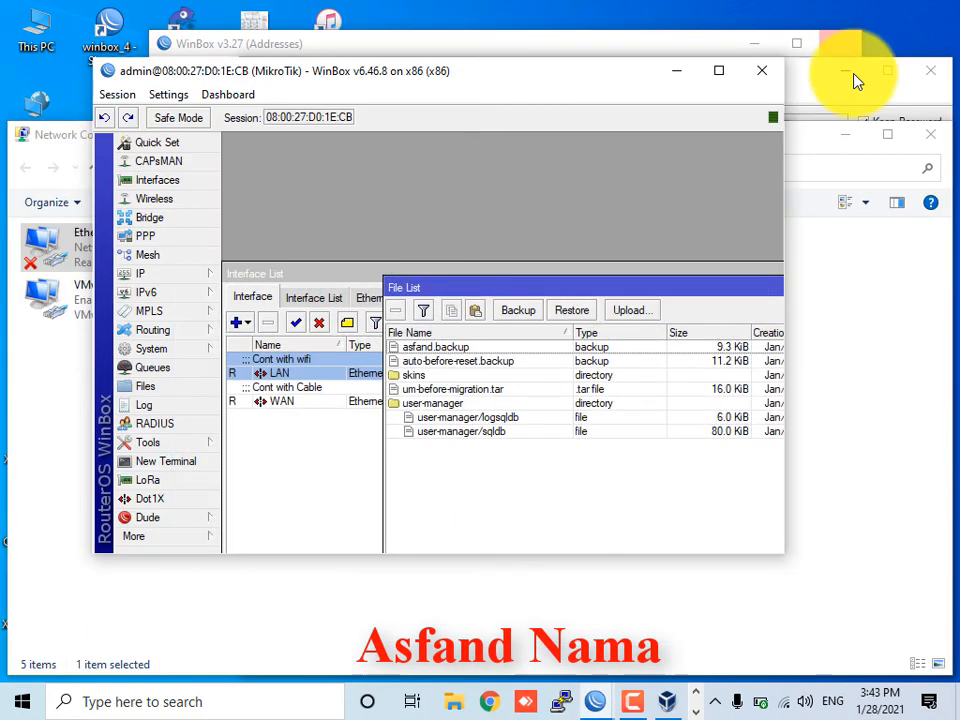
left_click(847, 71)
left_click(754, 44)
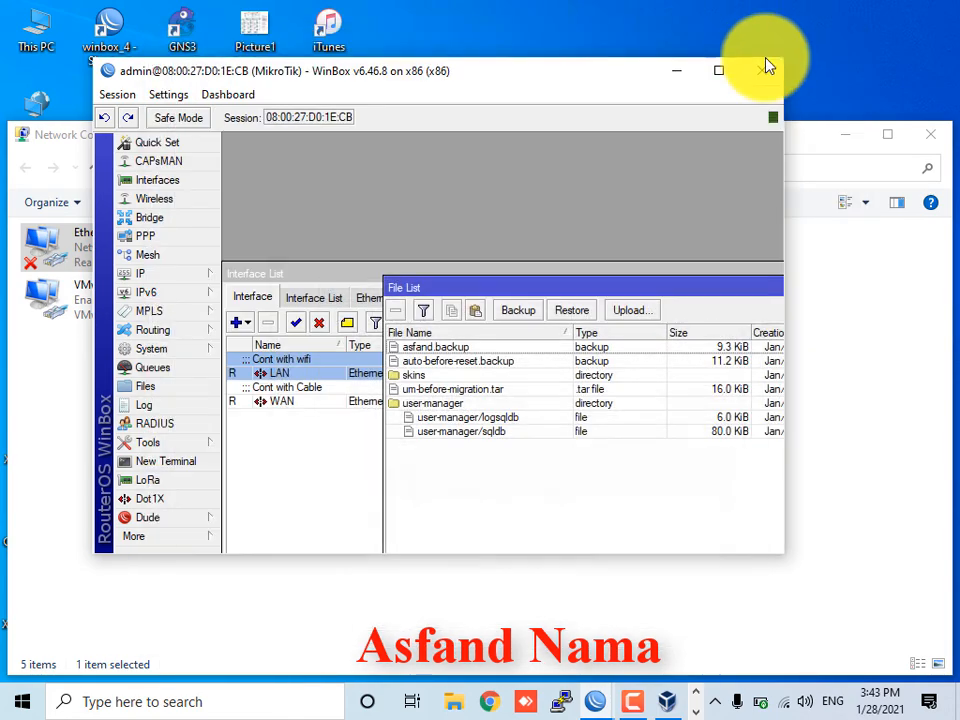
left_click(843, 140)
left_click_drag(432, 348, 870, 133)
- Minimize WinBox, dismiss the RouterOS Welcome message, and check the copied backup file on the desktop
left_click(676, 74)
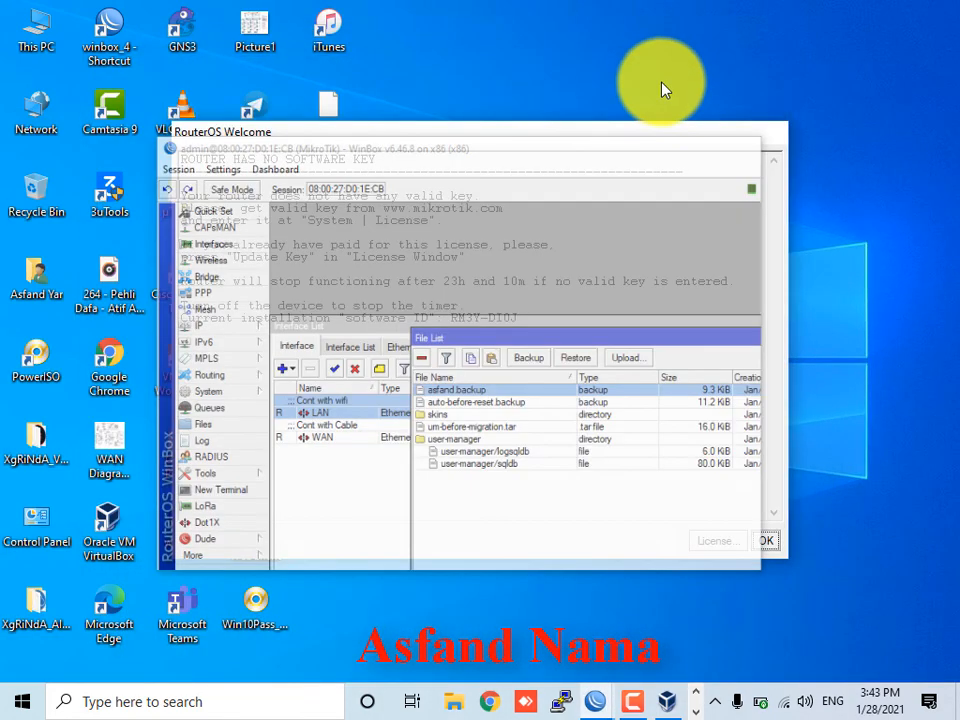
left_click(766, 541)
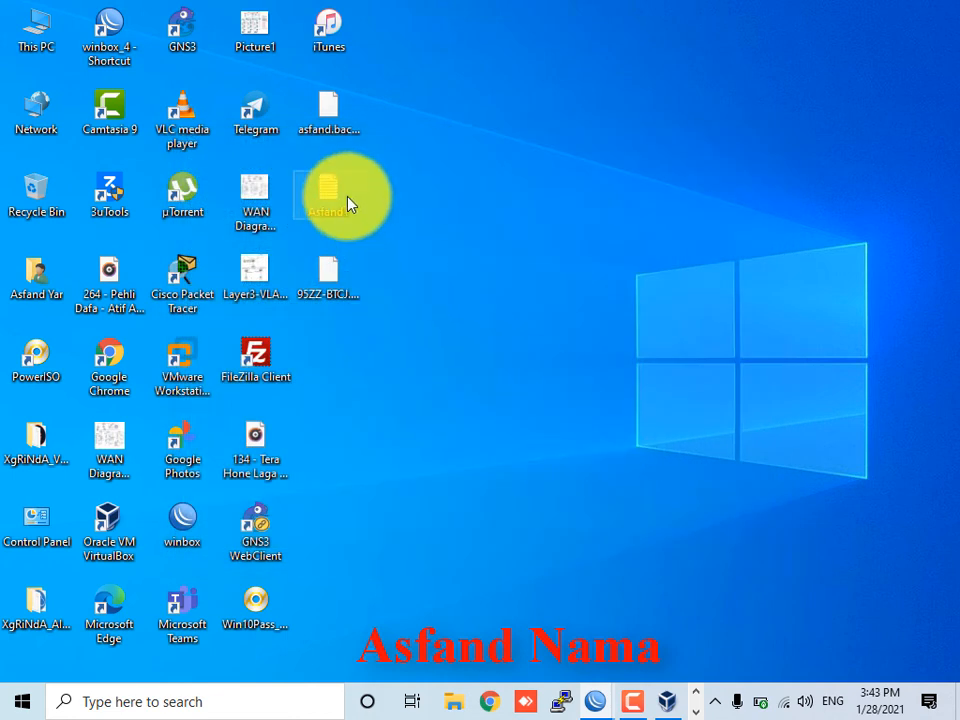
left_click(336, 285)
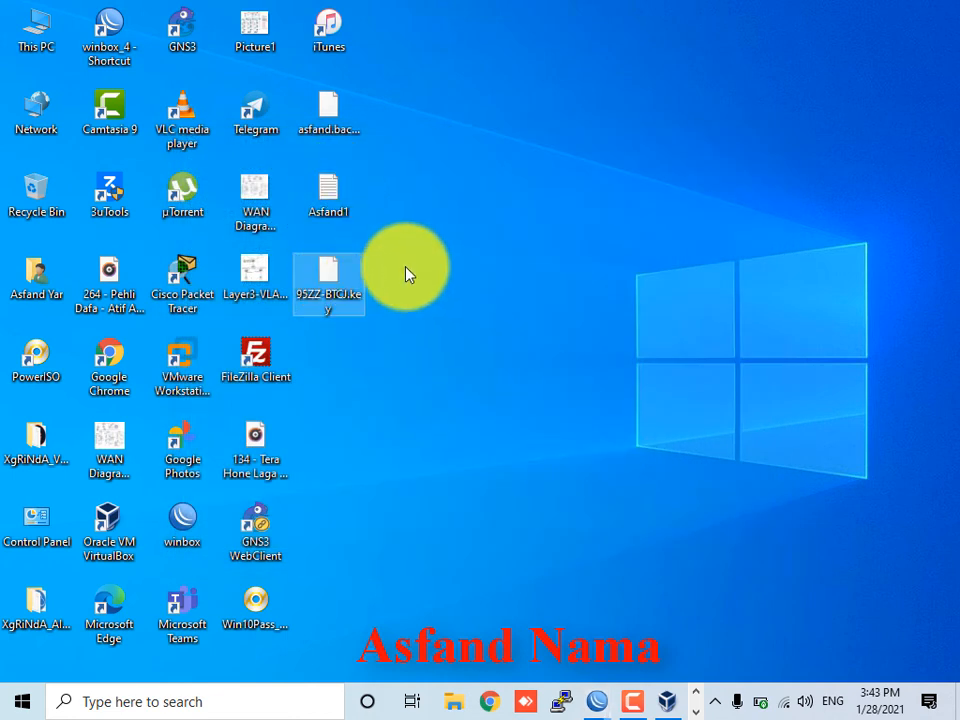
left_click(428, 280)
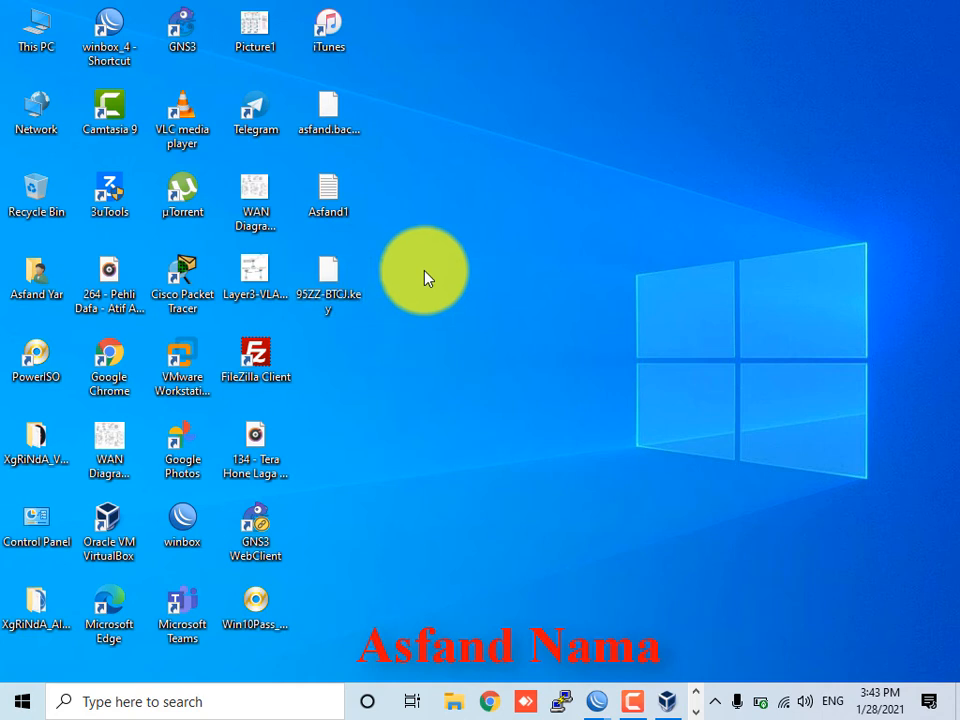
left_click(341, 111)
mouse_move(340, 111)
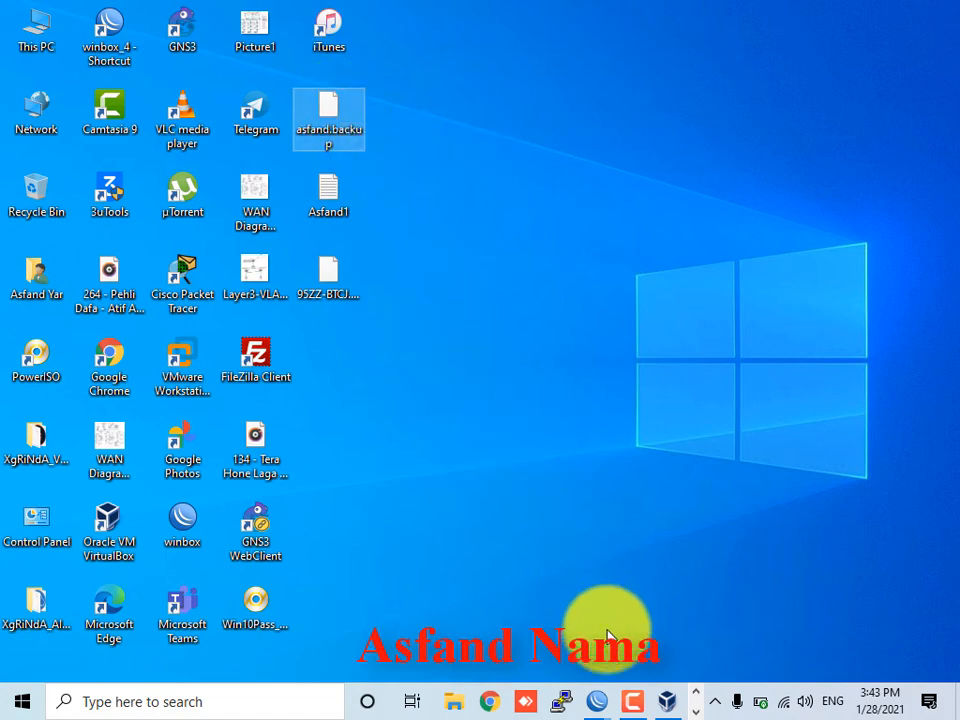
- Switch back to the maximized WinBox router session and close the File List window
mouse_move(590, 706)
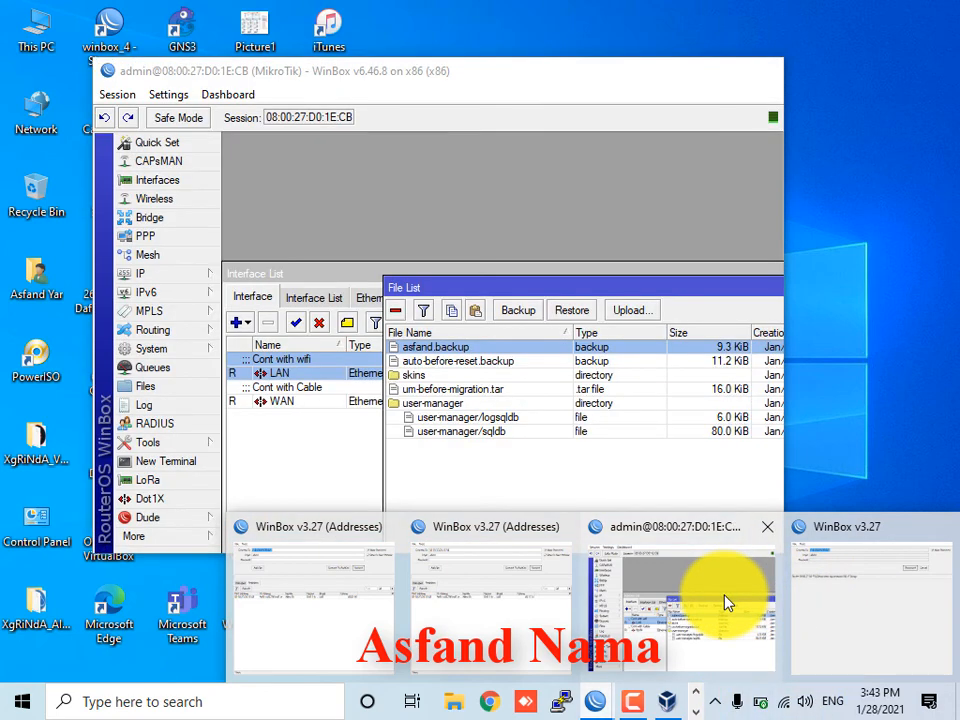
left_click(712, 625)
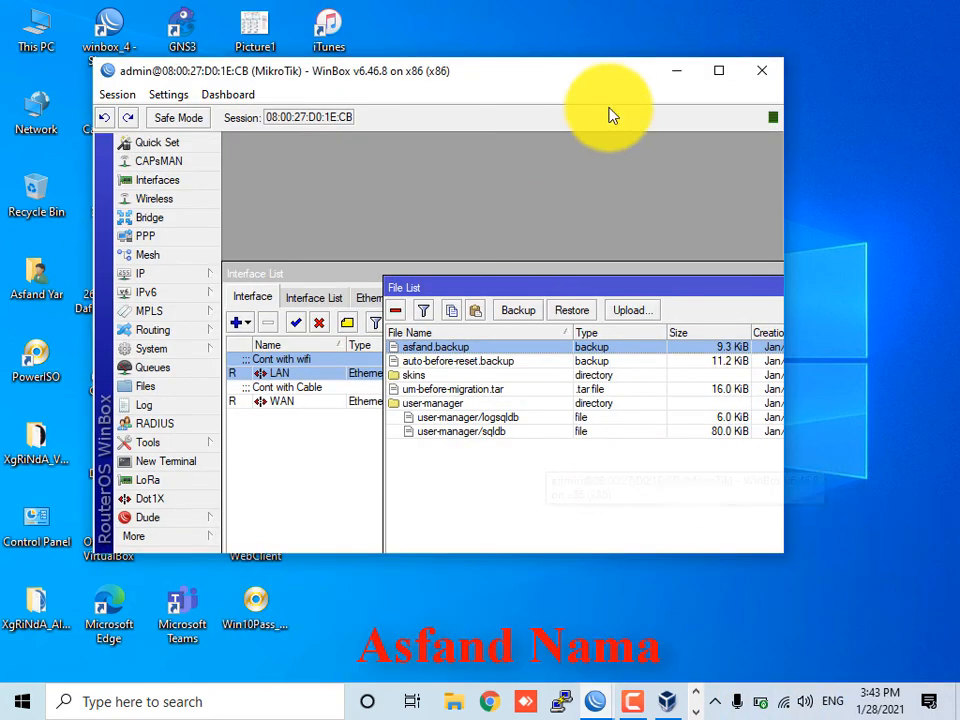
left_click(716, 72)
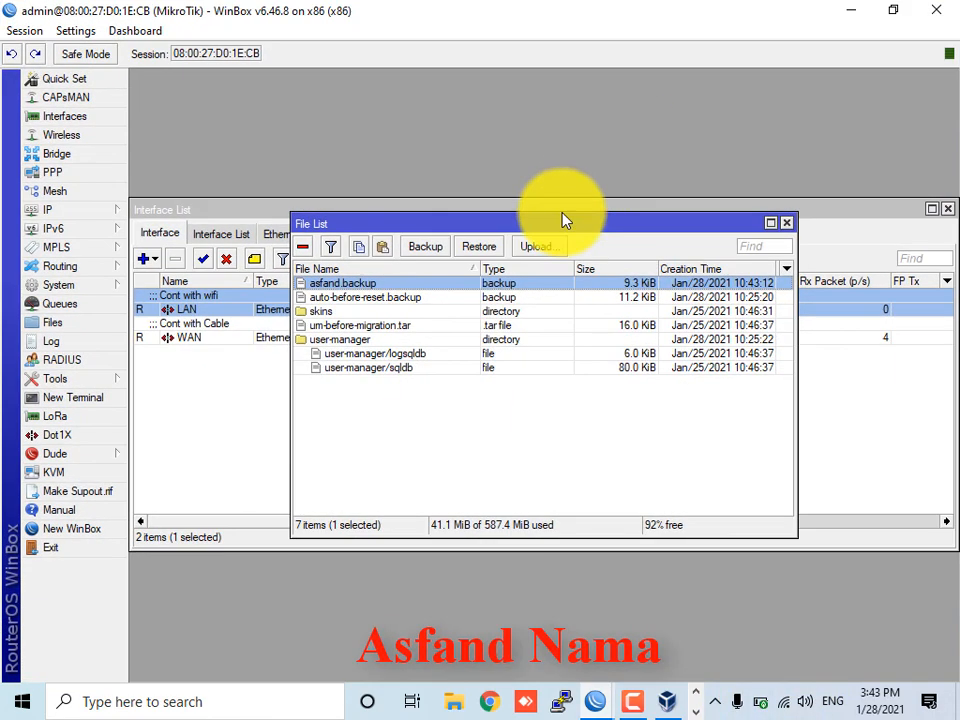
left_click(787, 223)
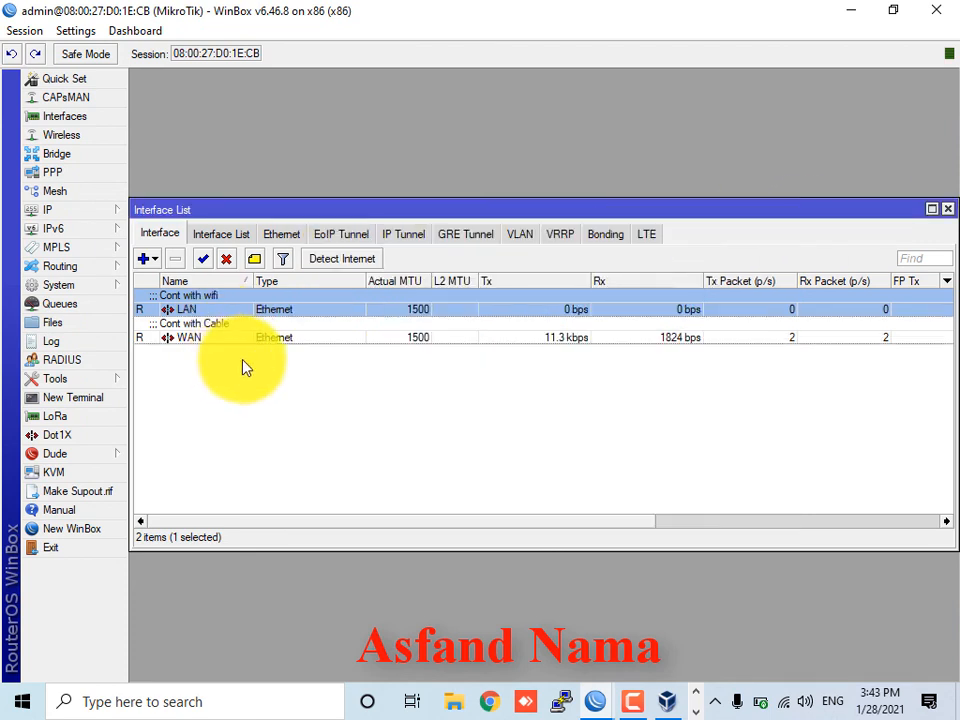
- Remove the dhcp1 server from the router's DHCP servers
left_click(82, 210)
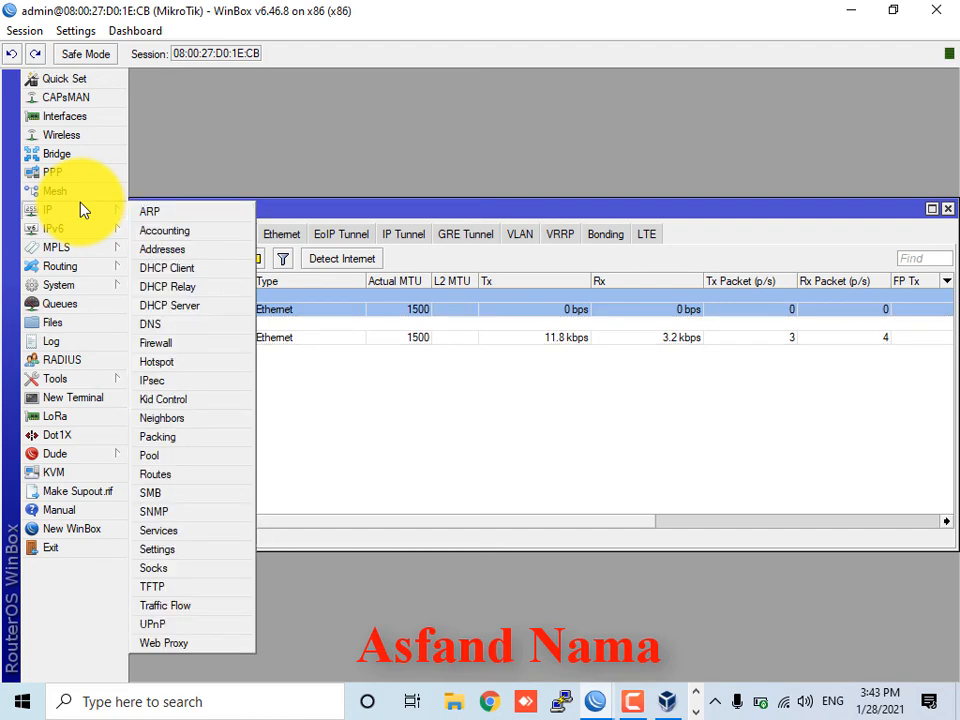
left_click(170, 306)
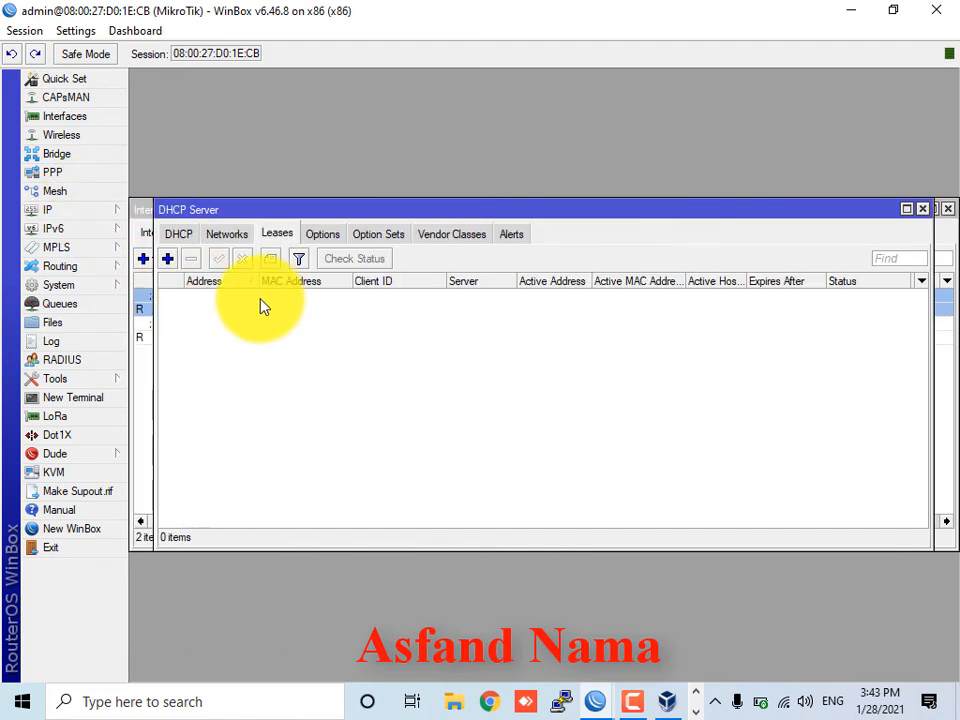
left_click(218, 236)
left_click(172, 235)
double_click(200, 295)
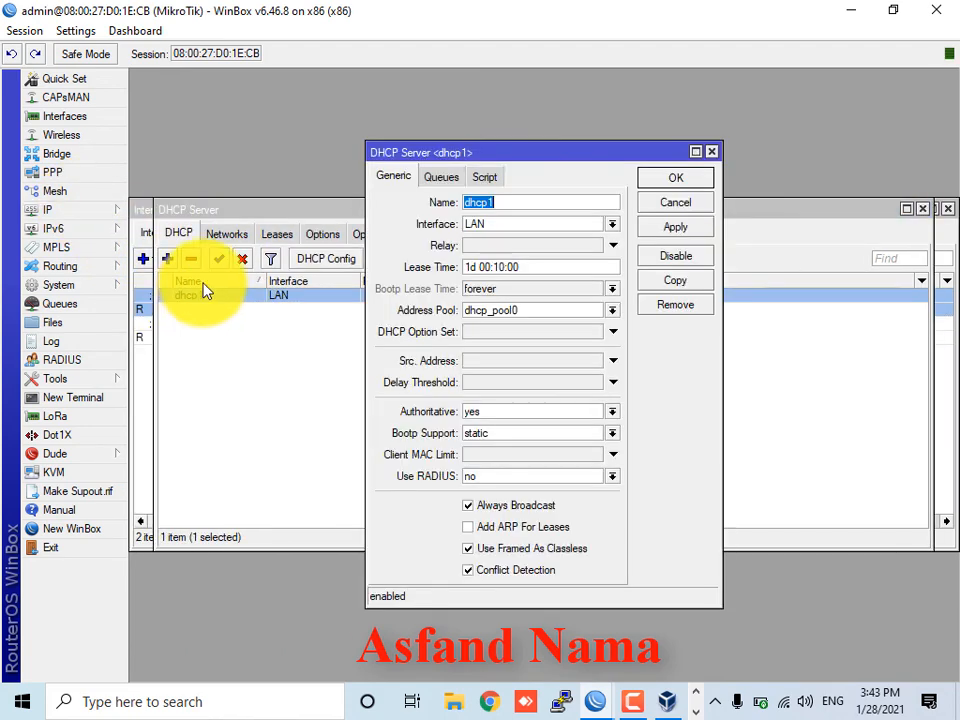
left_click(190, 259)
- Remove the 192.168.0.0/24 DHCP network and close the DHCP Server window
left_click(241, 241)
left_click(199, 297)
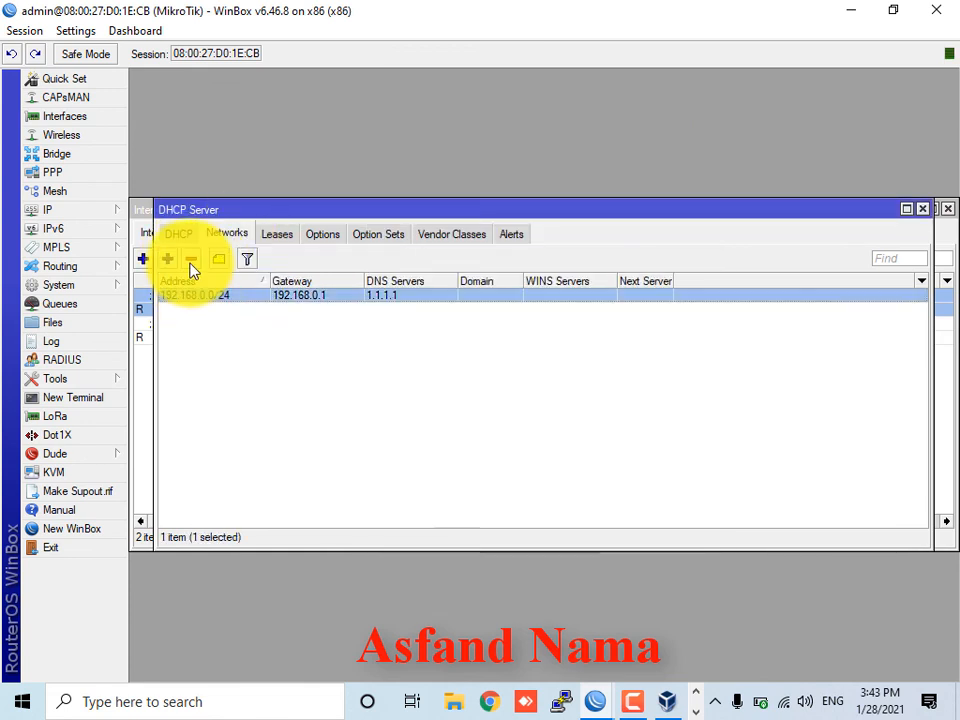
left_click(191, 260)
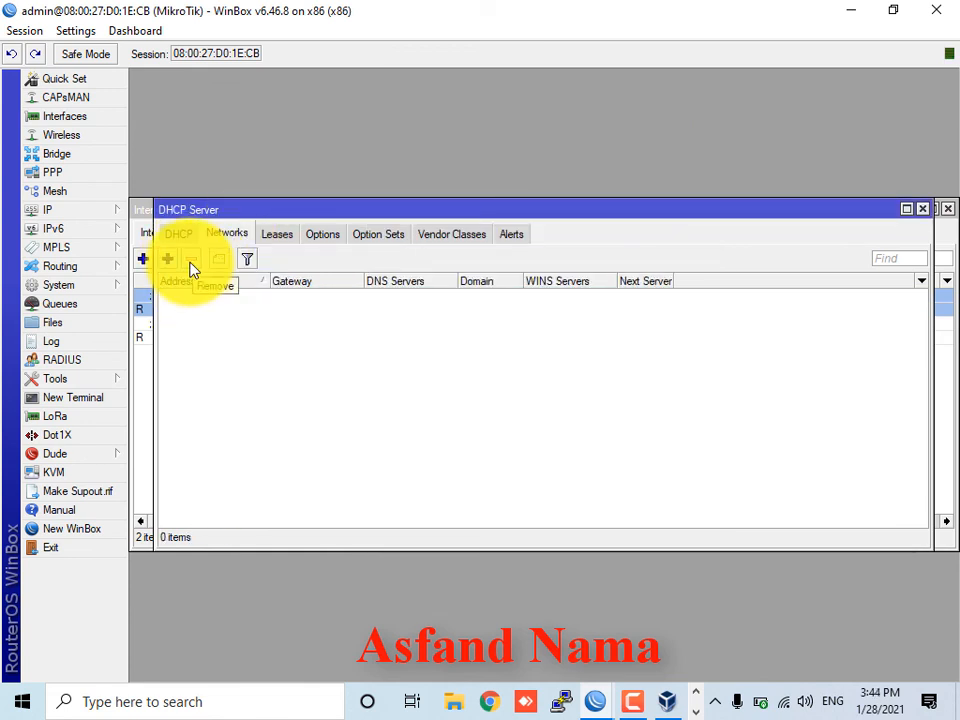
left_click(922, 209)
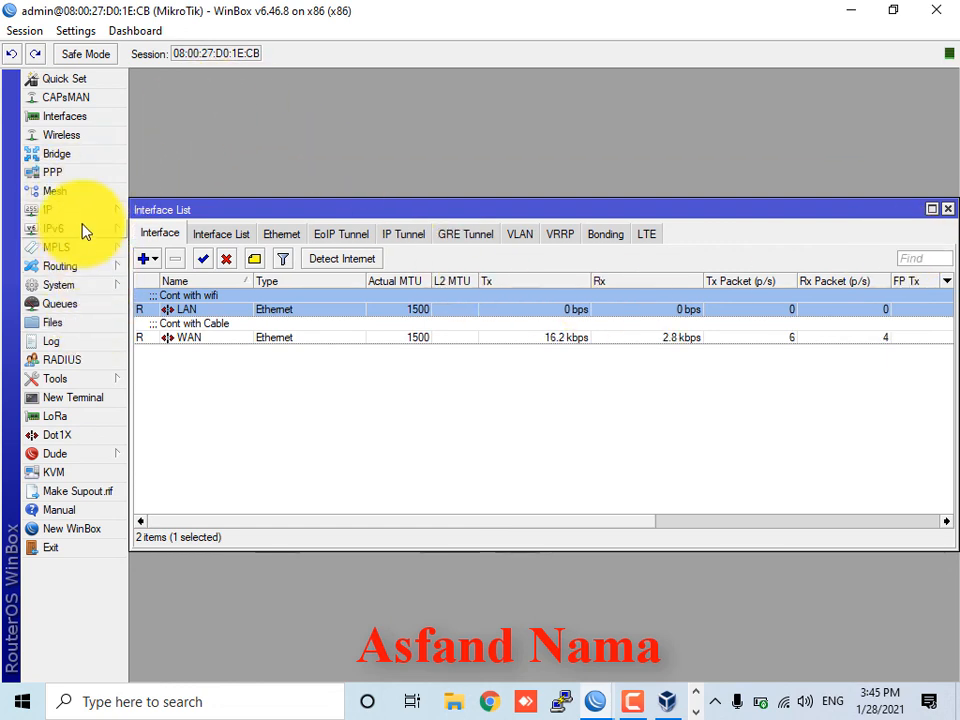
- Start the Hotspot Setup wizard and choose LAN as the HotSpot interface
left_click(122, 215)
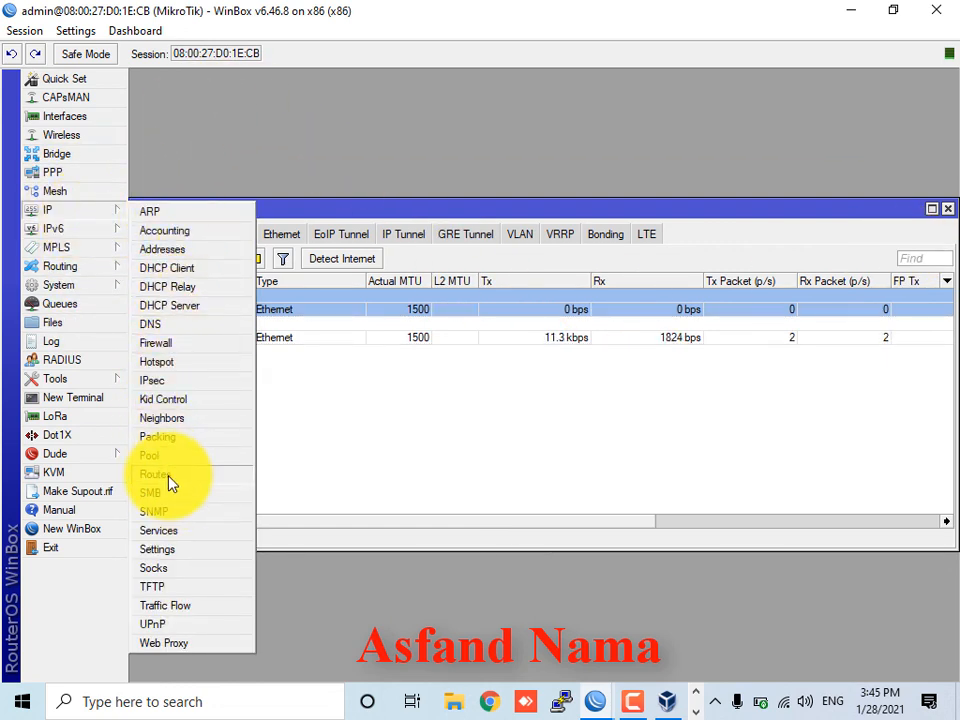
left_click(180, 363)
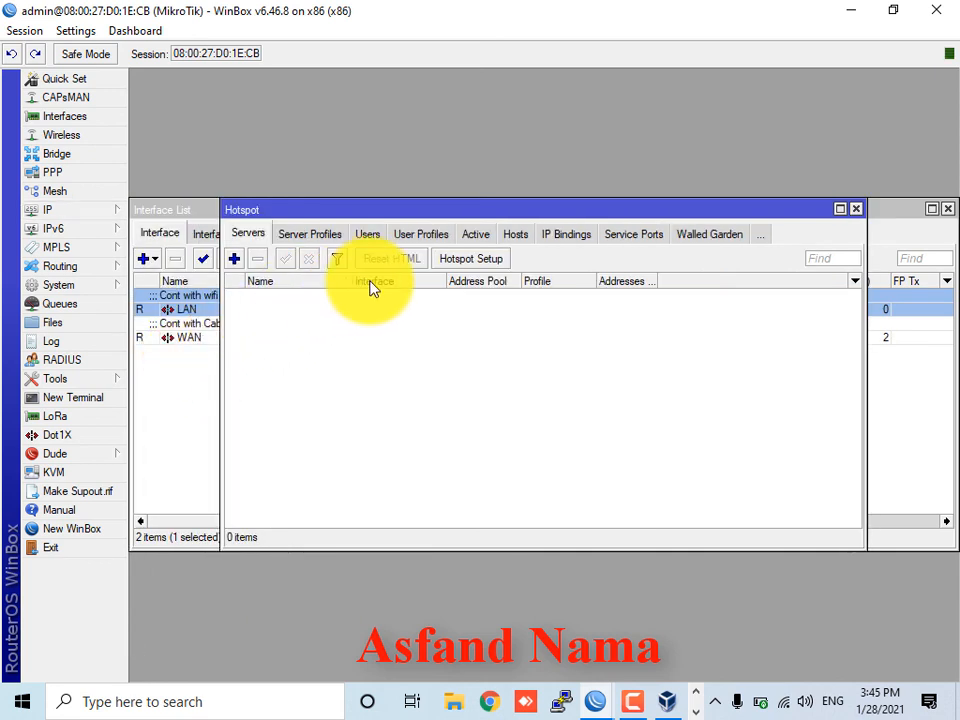
left_click(458, 260)
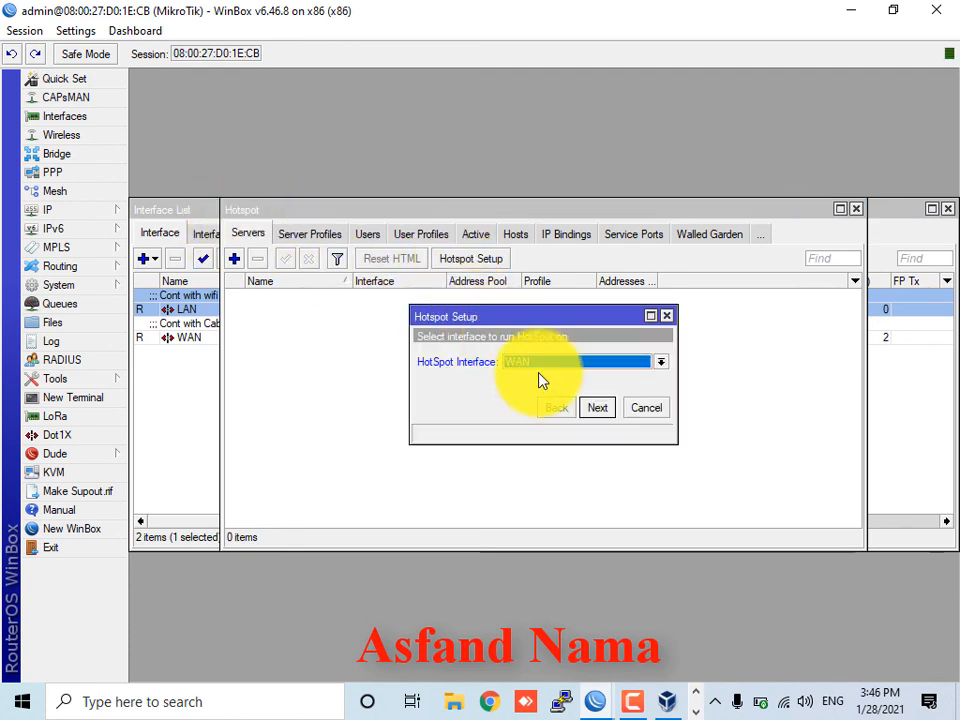
left_click(533, 379)
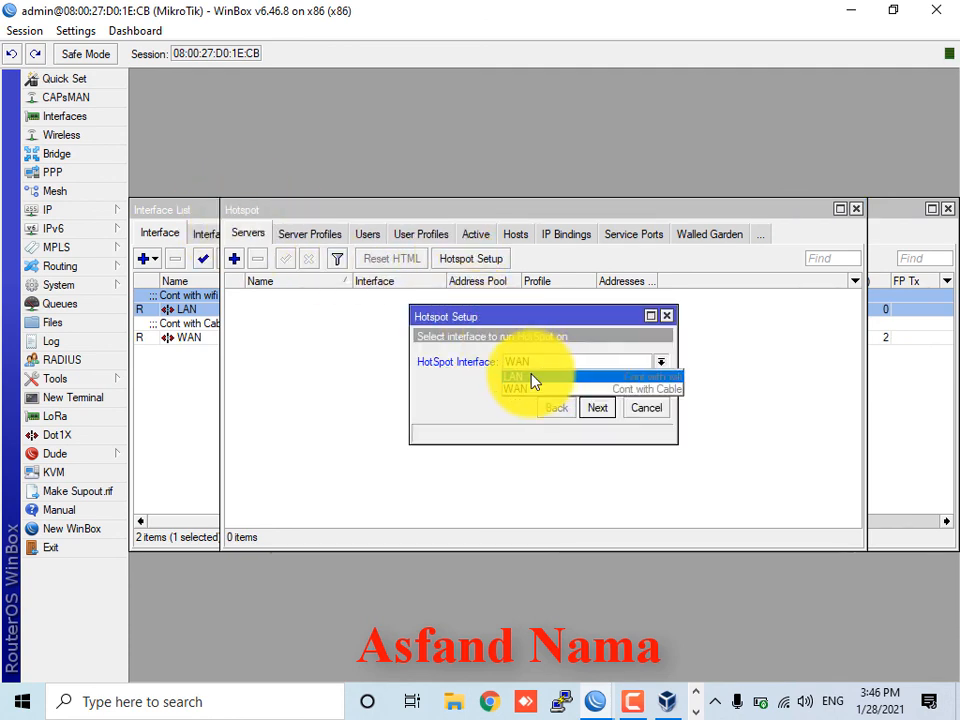
left_click(533, 379)
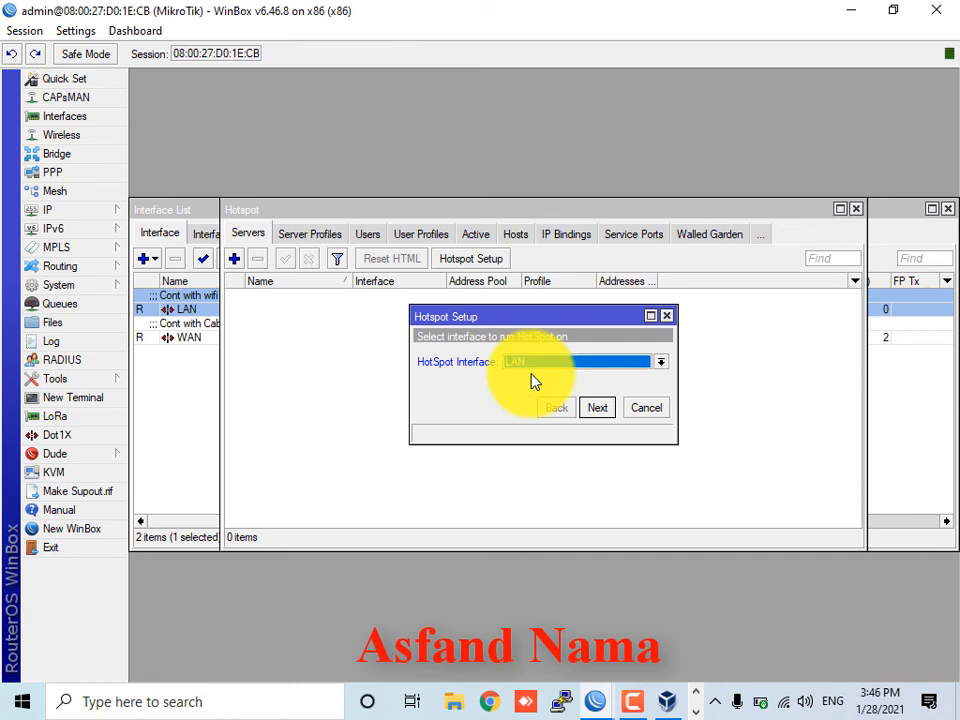
left_click(698, 712)
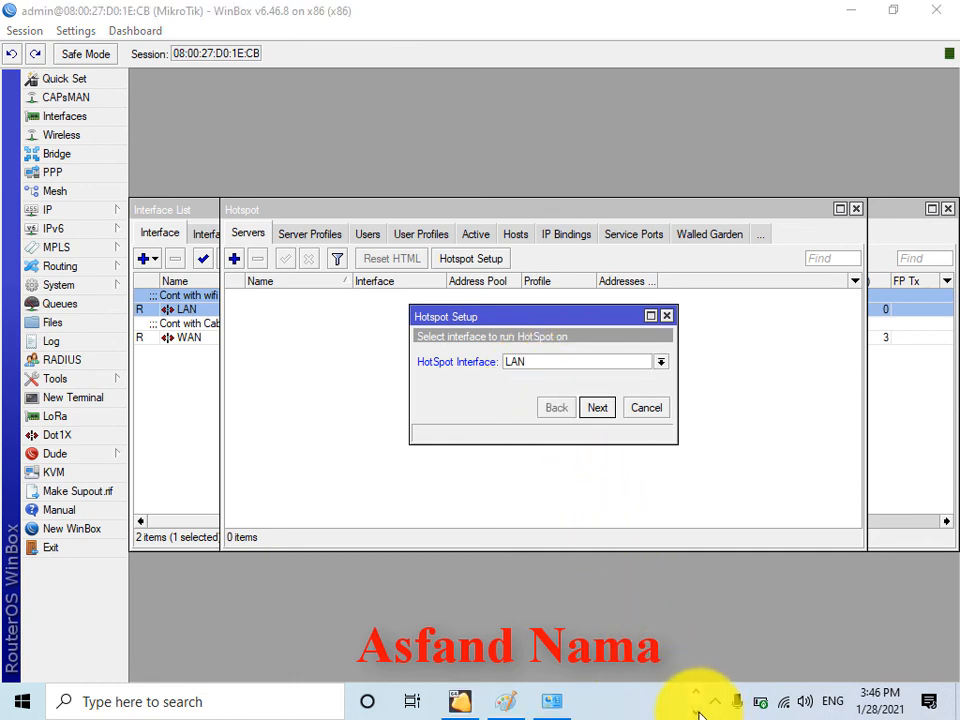
left_click(697, 692)
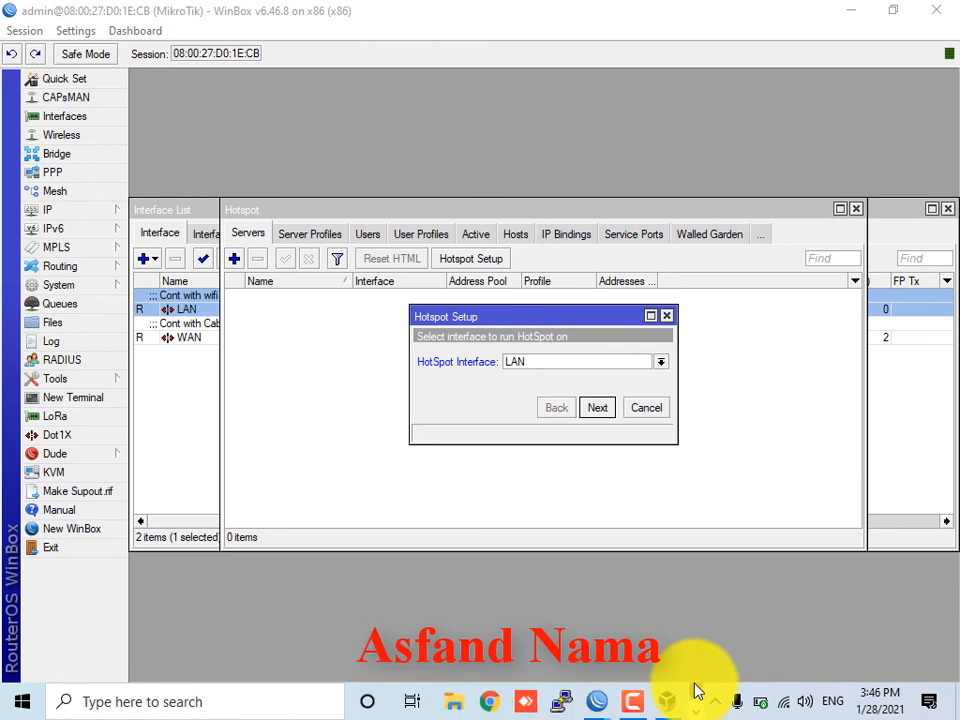